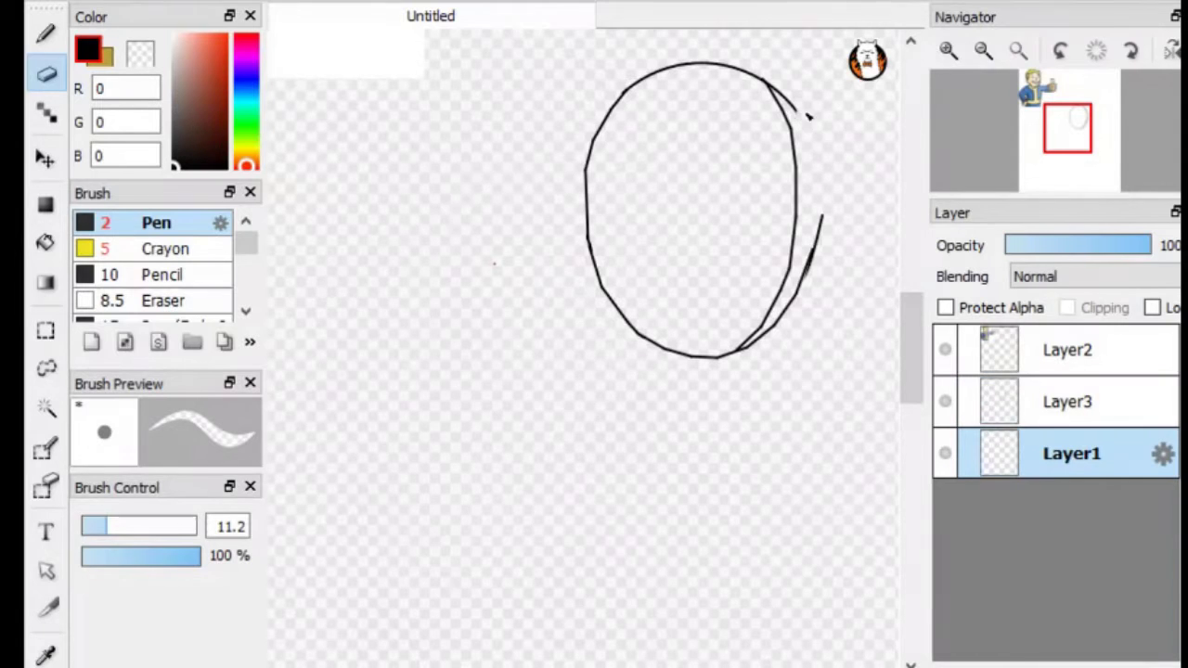
Step: Clean up the stray strokes beside the head outline and shape them into a small ear on its right side
left_click(1090, 393)
mouse_move(822, 213)
left_mouse_down()
mouse_move(804, 313)
mouse_move(814, 289)
mouse_move(796, 198)
left_mouse_up()
key("b")
Step: Draw a thin horizontal guideline across the head at the base of the ear, on a new layer with pen size 1
key("ctrl+shift+n")
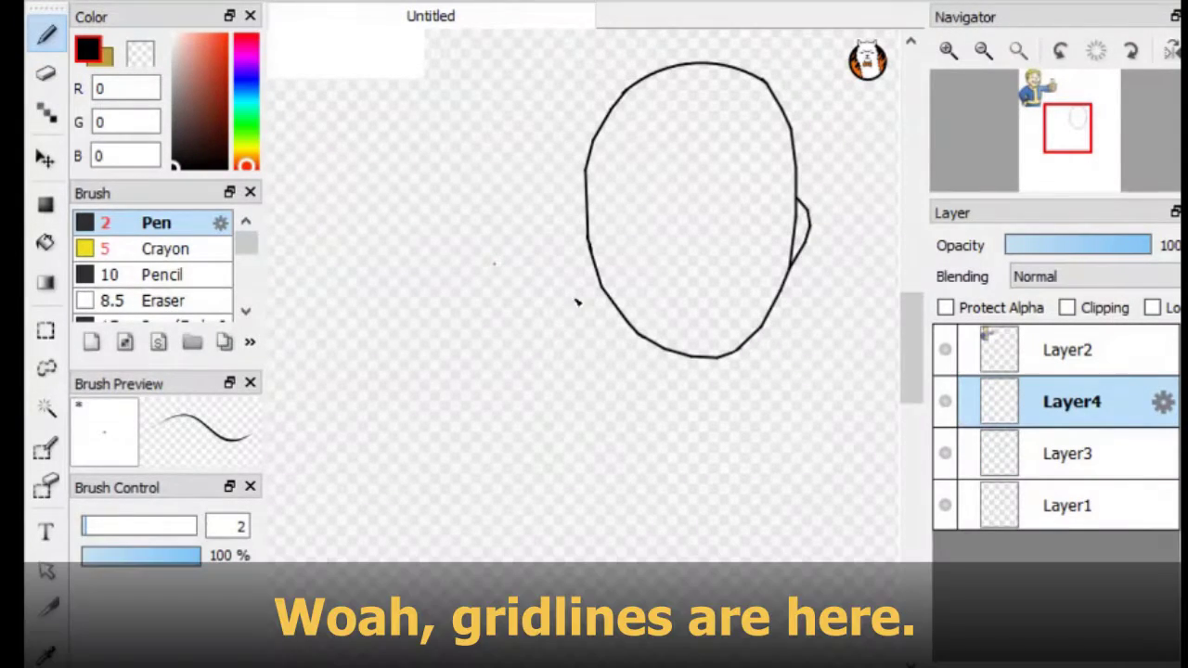
left_click_drag(85, 528, 82, 527)
key("ctrl+shift+n")
left_click_drag(583, 267, 790, 266)
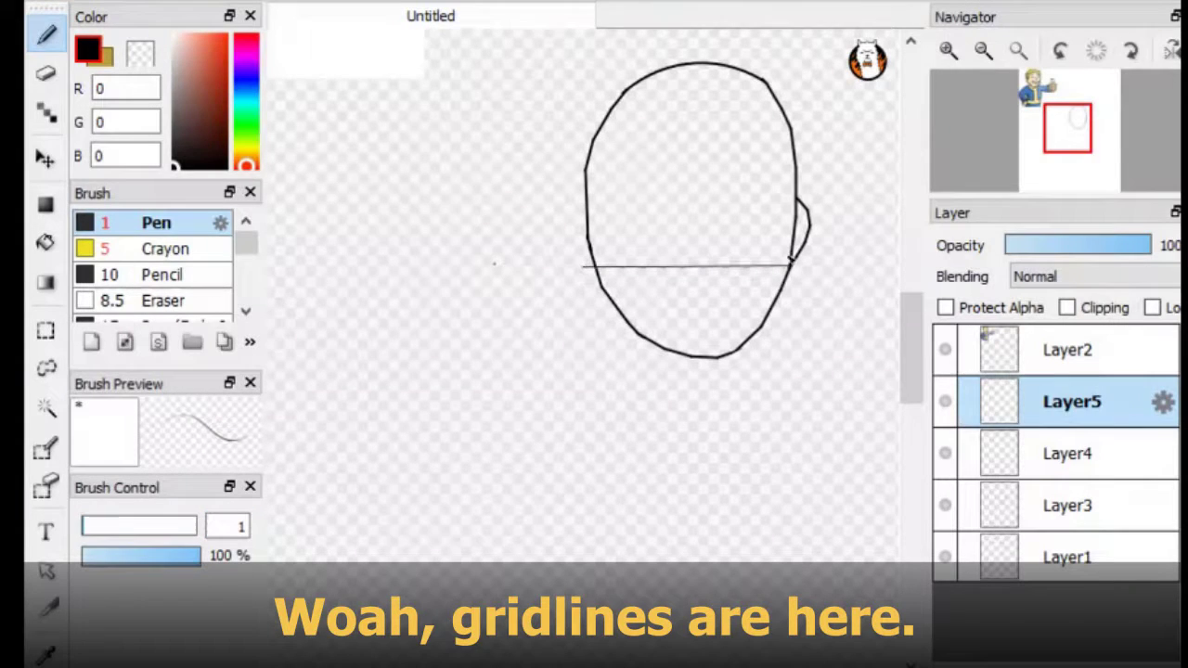
Step: Draw the matching ear on the left side of the head on Layer4 with pen size 2
left_click(954, 459)
left_click(946, 454)
key("bracketright")
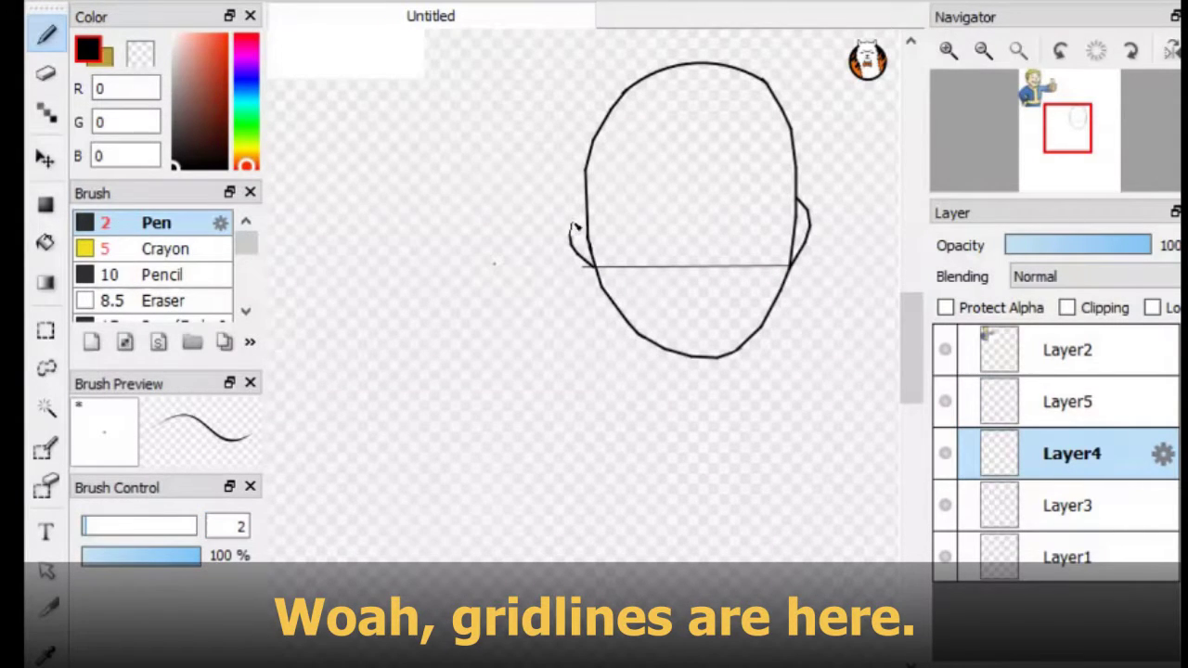
Step: Delete Layer3 and erase the parts of the head outline inside both ears on Layer1
left_click(1058, 525)
key("Delete")
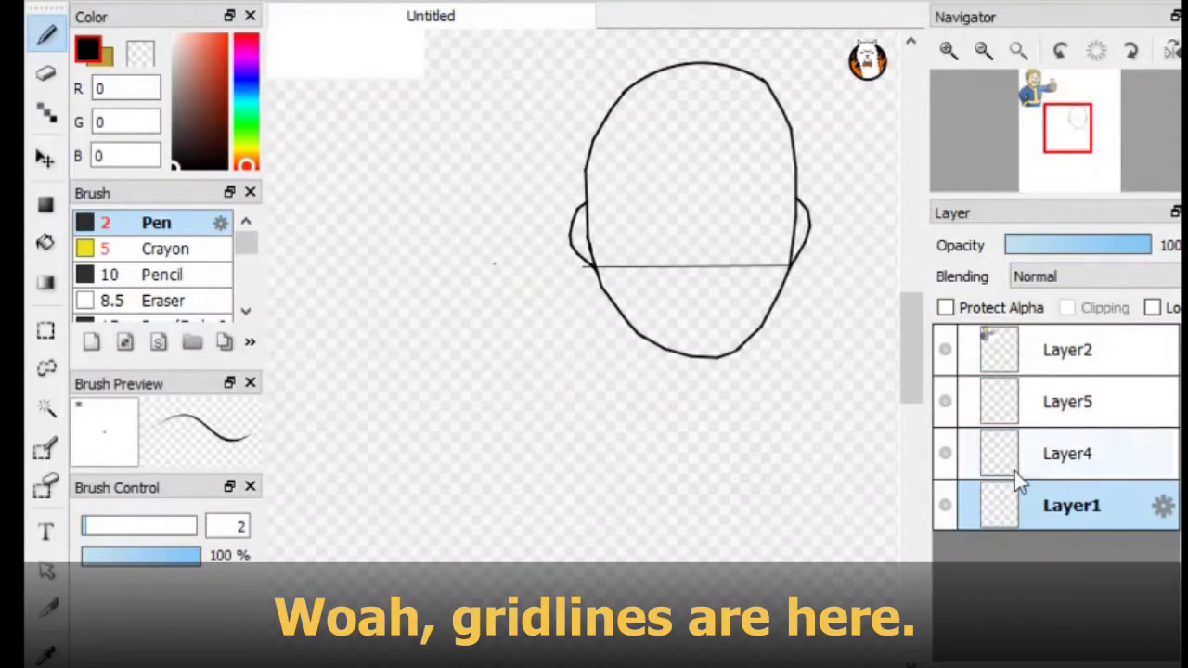
key("e")
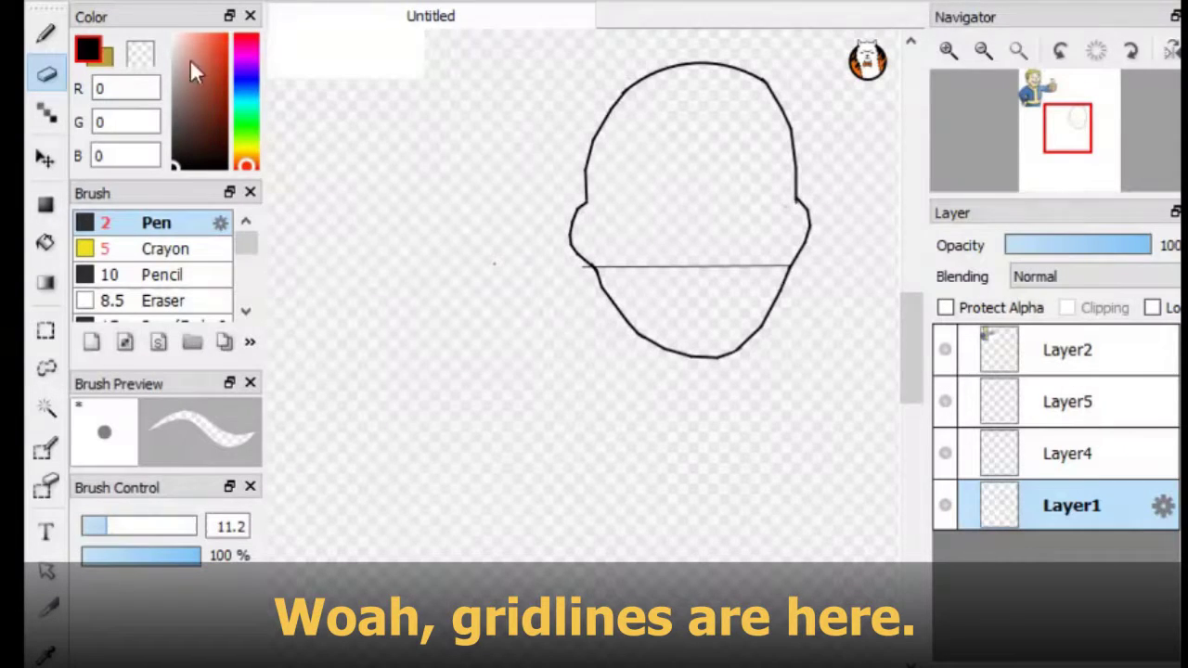
Step: Add a new layer above Layer1 and name it Mouth
key("b")
scroll(690, 212, "down", 2)
scroll(392, 305, "up", 4)
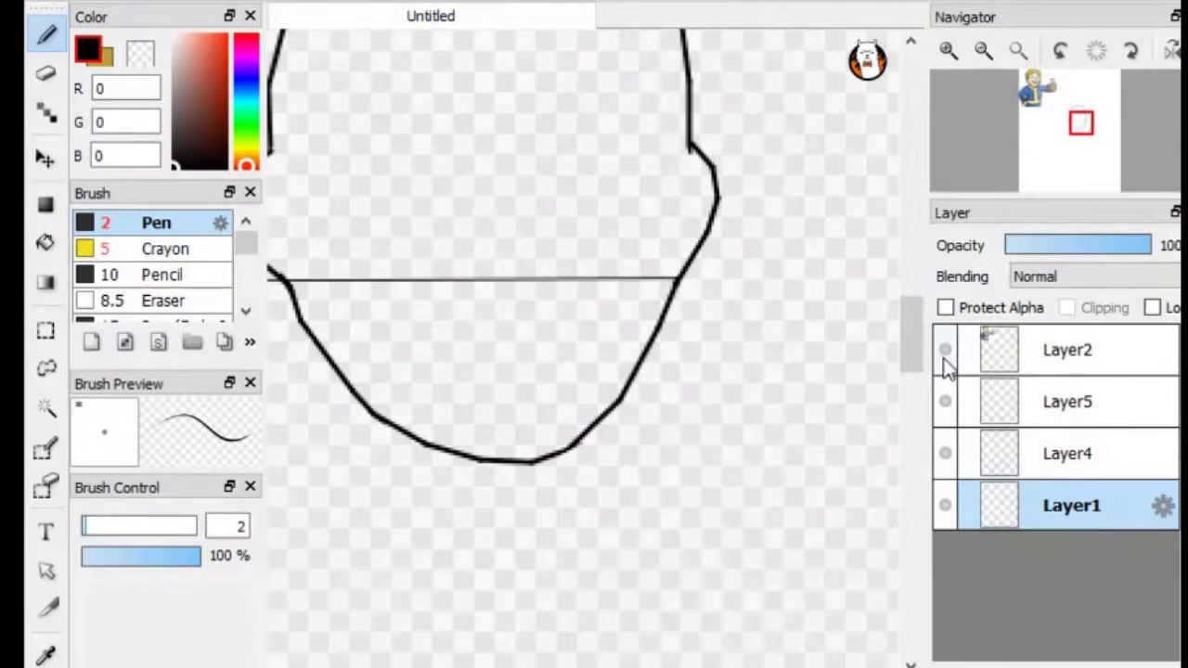
key("ctrl+shift+n")
double_click(1123, 501)
type("Mouth")
key("Return")
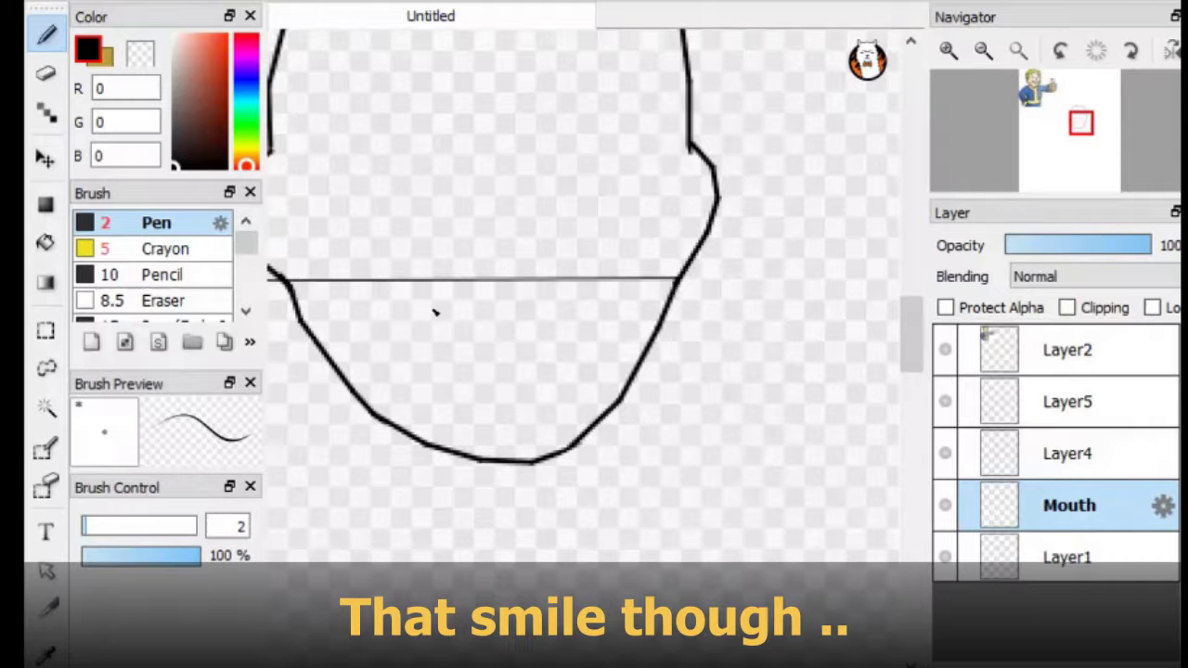
Step: Draw an open grinning mouth with a teeth line and a short chin line below the guideline on the Mouth layer
left_click_drag(400, 326, 583, 321)
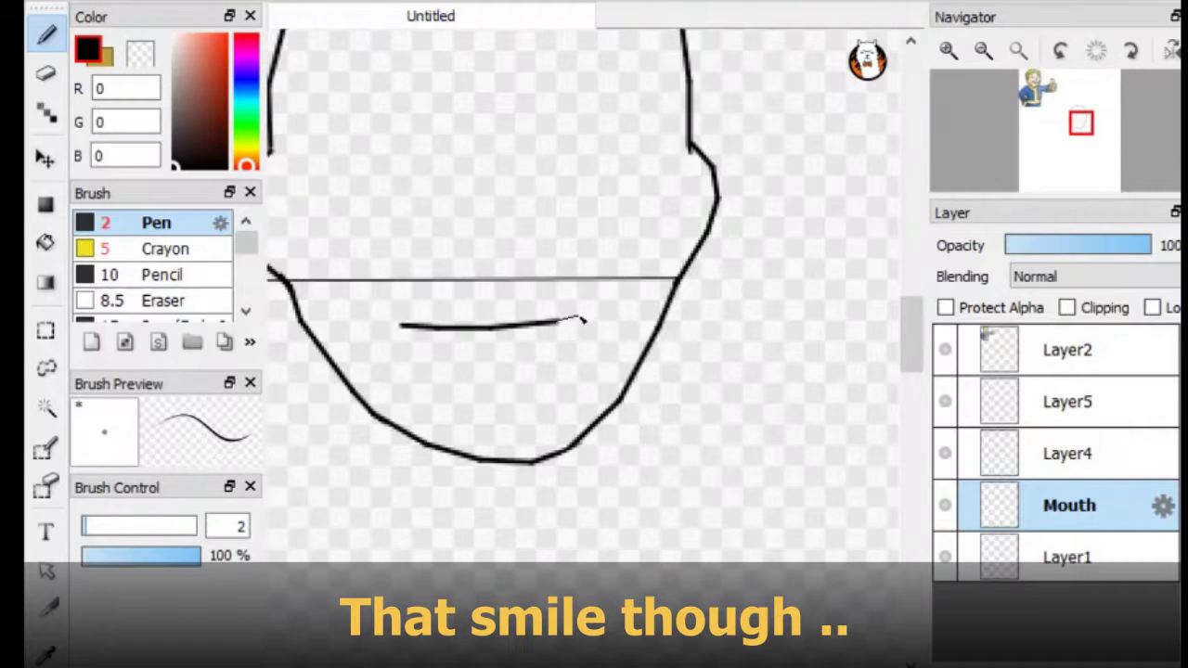
mouse_move(588, 364)
left_mouse_down()
mouse_move(441, 394)
mouse_move(415, 339)
mouse_move(543, 357)
mouse_move(516, 374)
left_mouse_up()
scroll(544, 352, "down", 2)
scroll(501, 334, "up", 2)
scroll(748, 332, "down", 2)
scroll(501, 344, "up", 3)
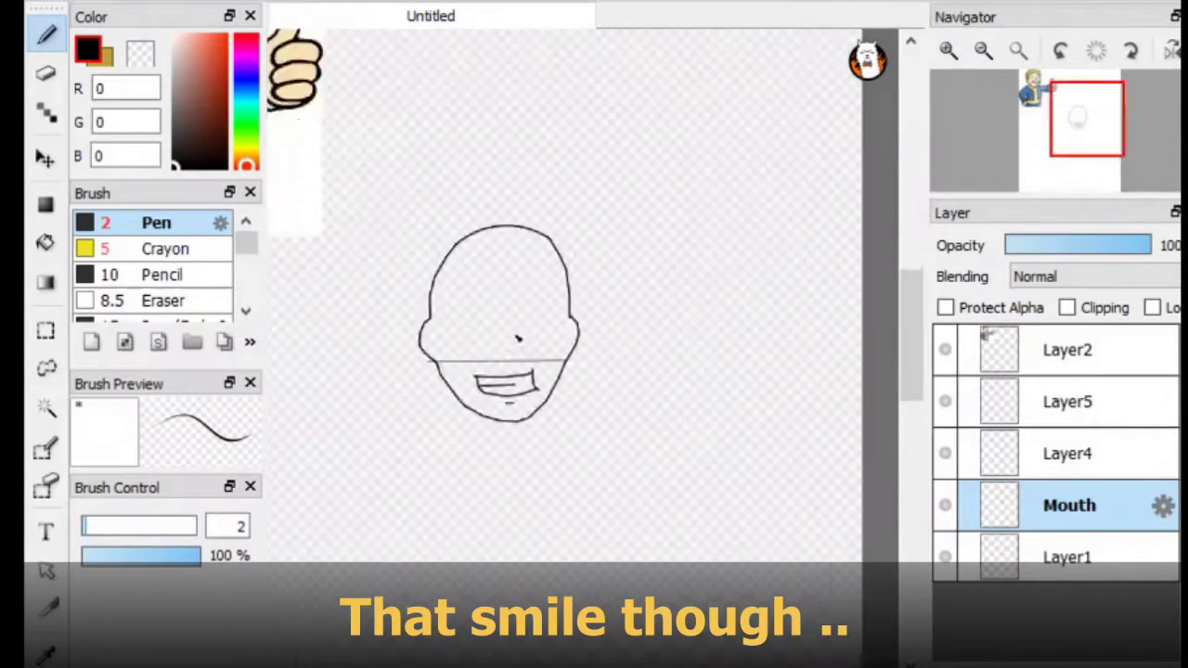
Step: Add a layer named Hair and draw the wavy front hairline across the forehead down to the right temple
key("ctrl+shift+n")
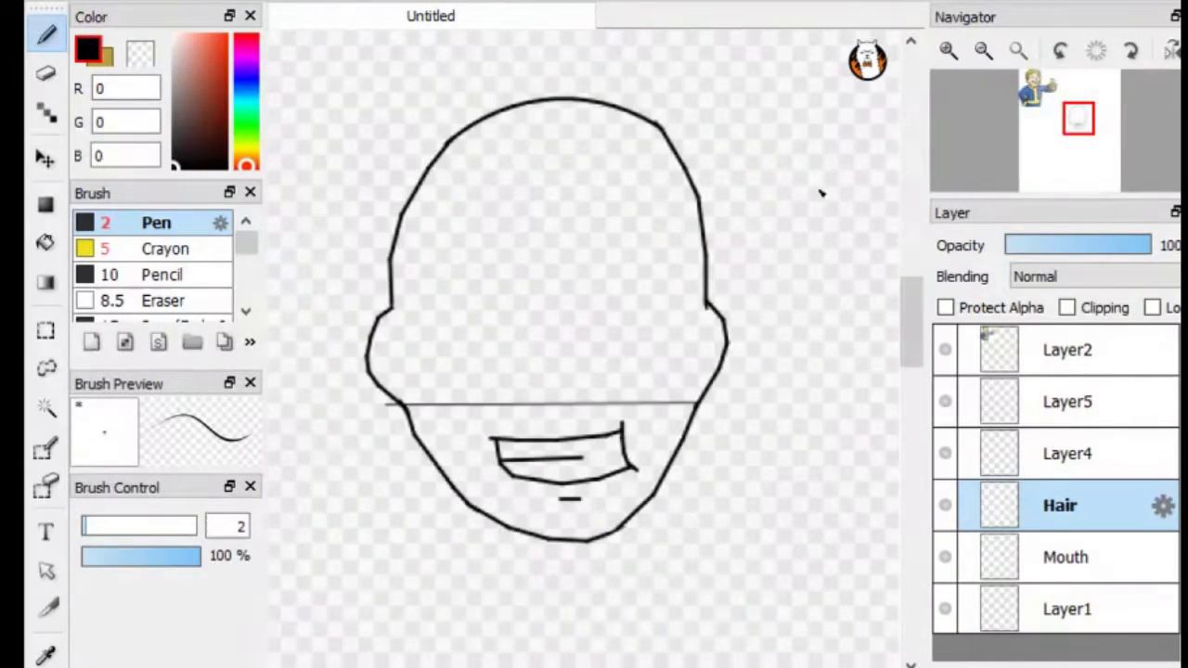
scroll(824, 193, "up", 2)
left_click_drag(1076, 119, 1085, 127)
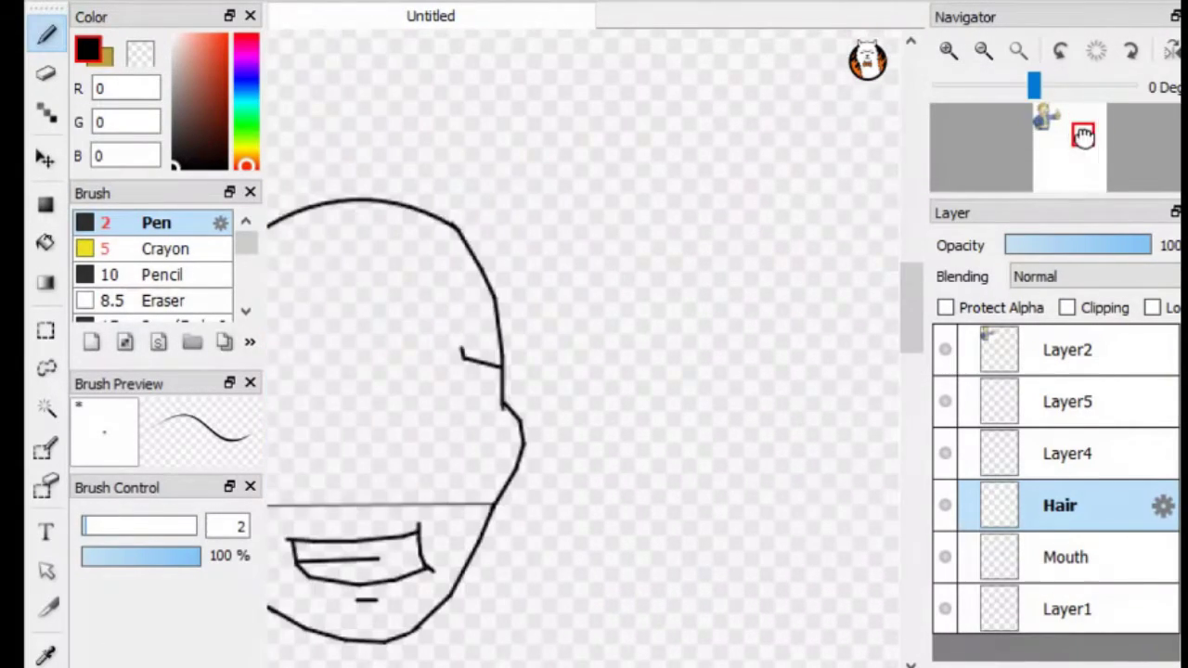
left_click_drag(1034, 93, 1049, 114)
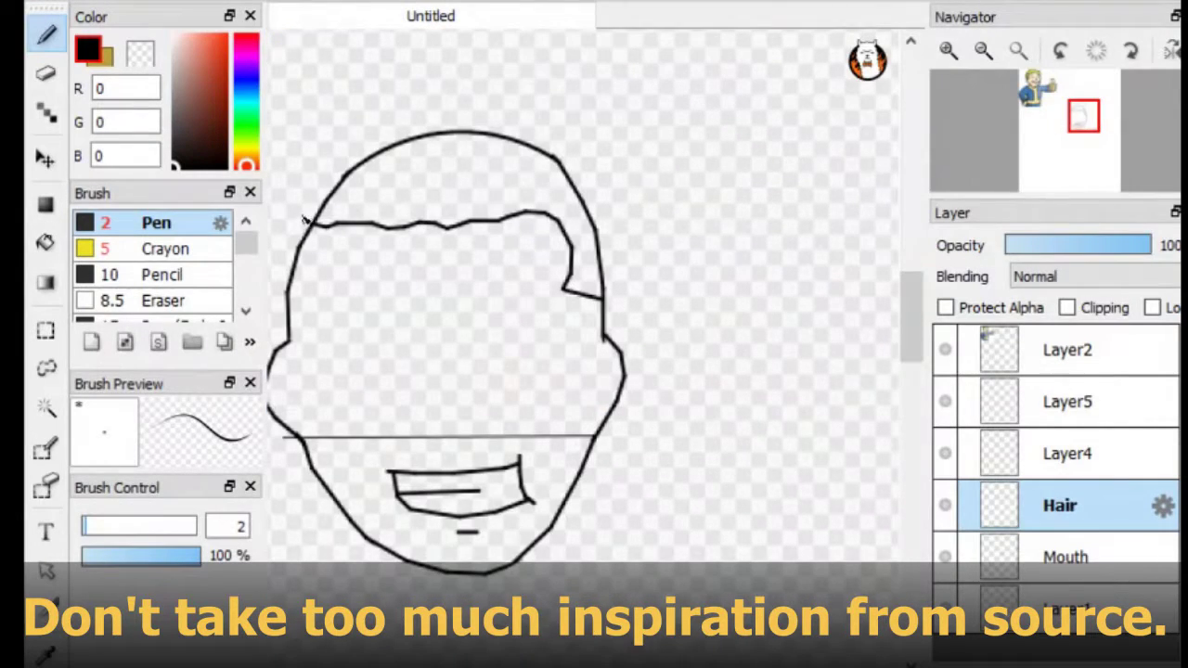
Step: Draw the outer hair contour with a curled quiff over the head, plus short sideburn strokes at the right temple
scroll(332, 173, "down", 3)
scroll(342, 411, "up", 3)
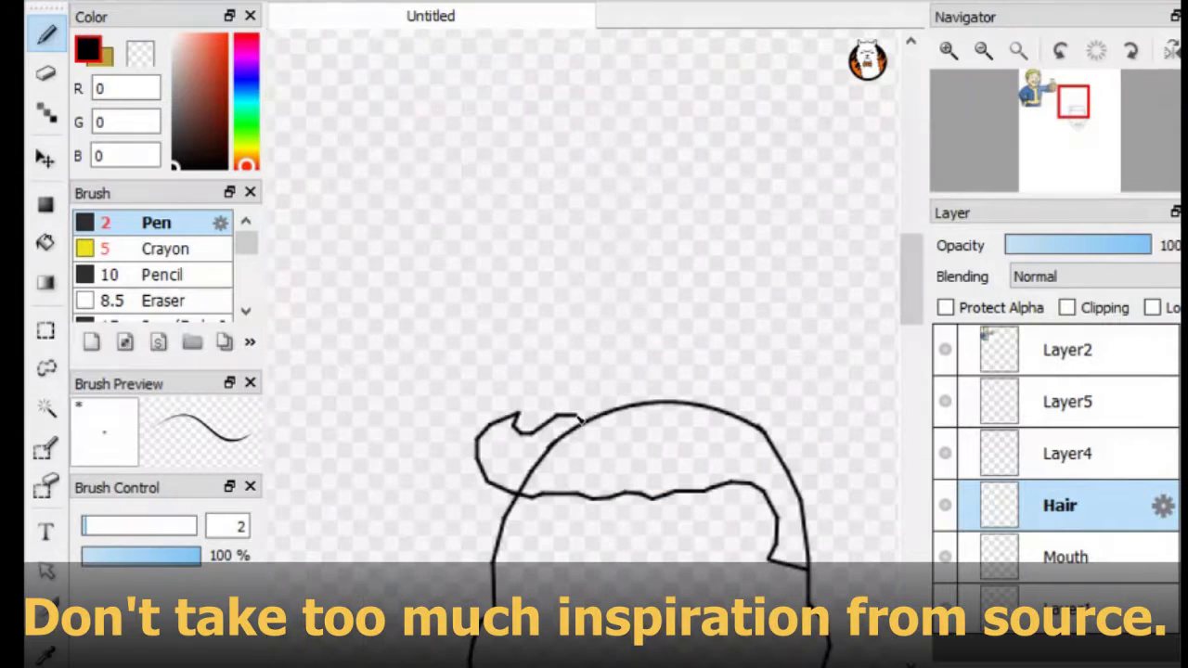
left_click_drag(757, 403, 824, 487)
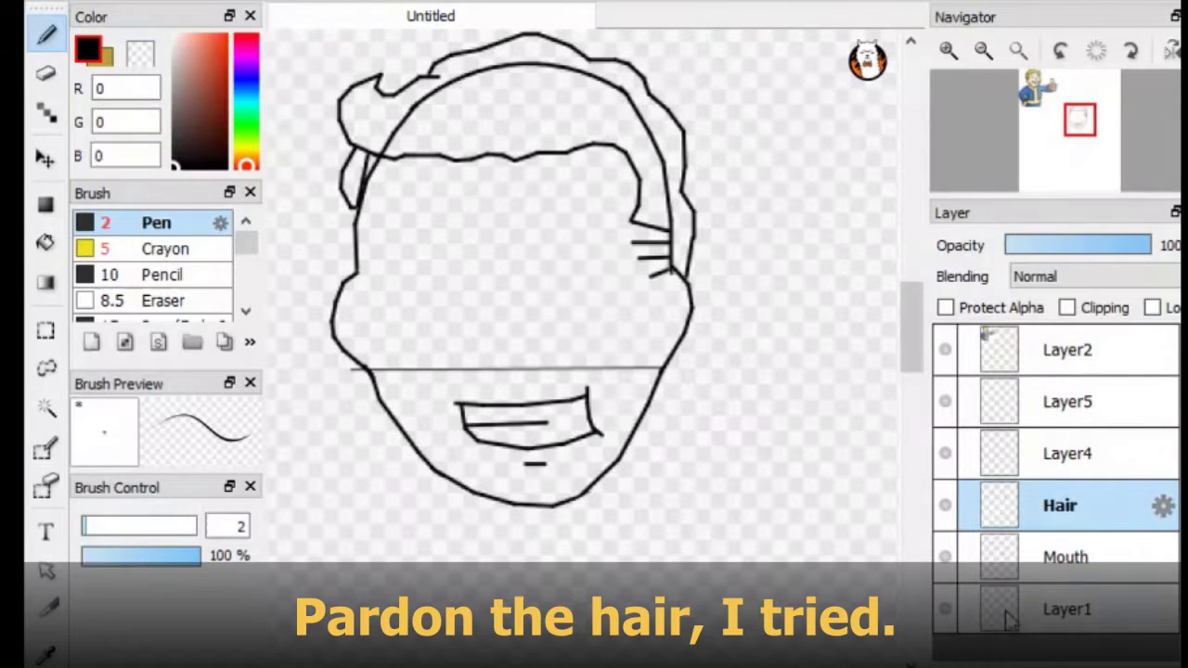
Step: Try to erase the head outline beneath the hair on Layer1
left_click(1010, 615)
key("e")
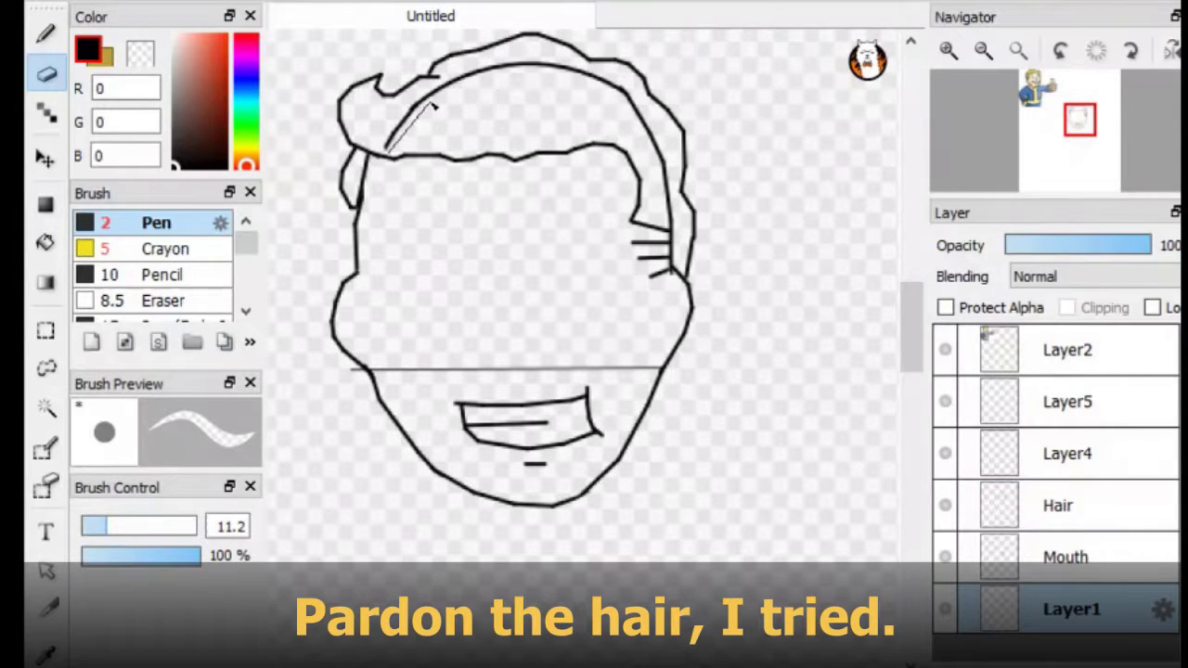
key("b")
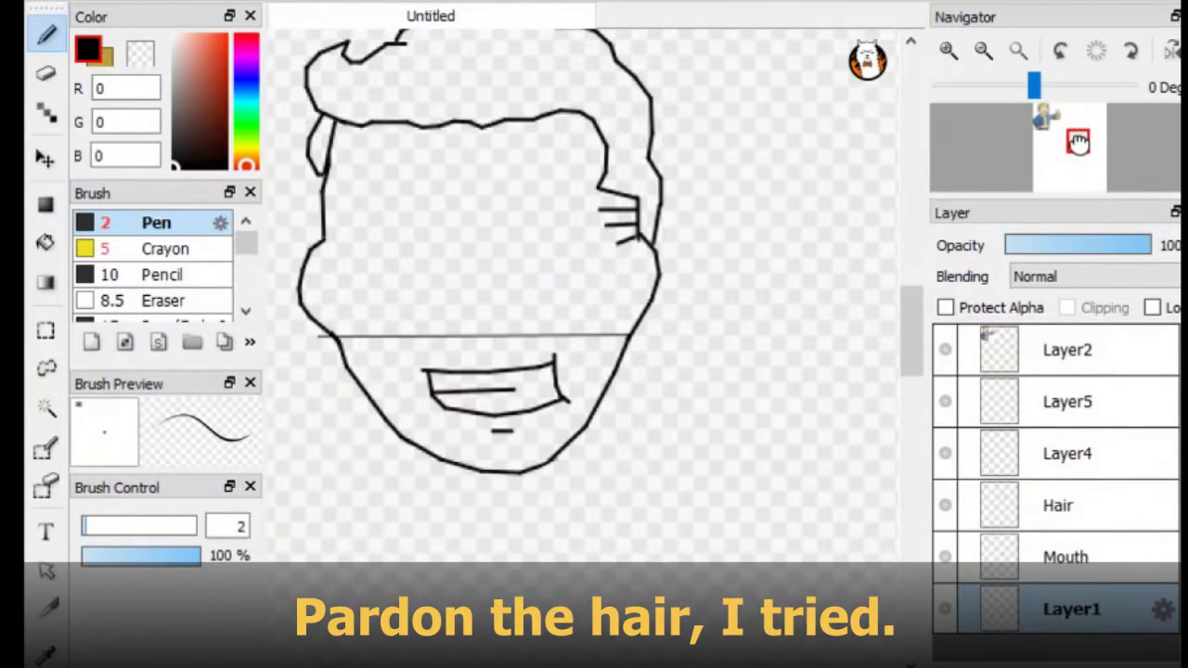
key("ctrl+z")
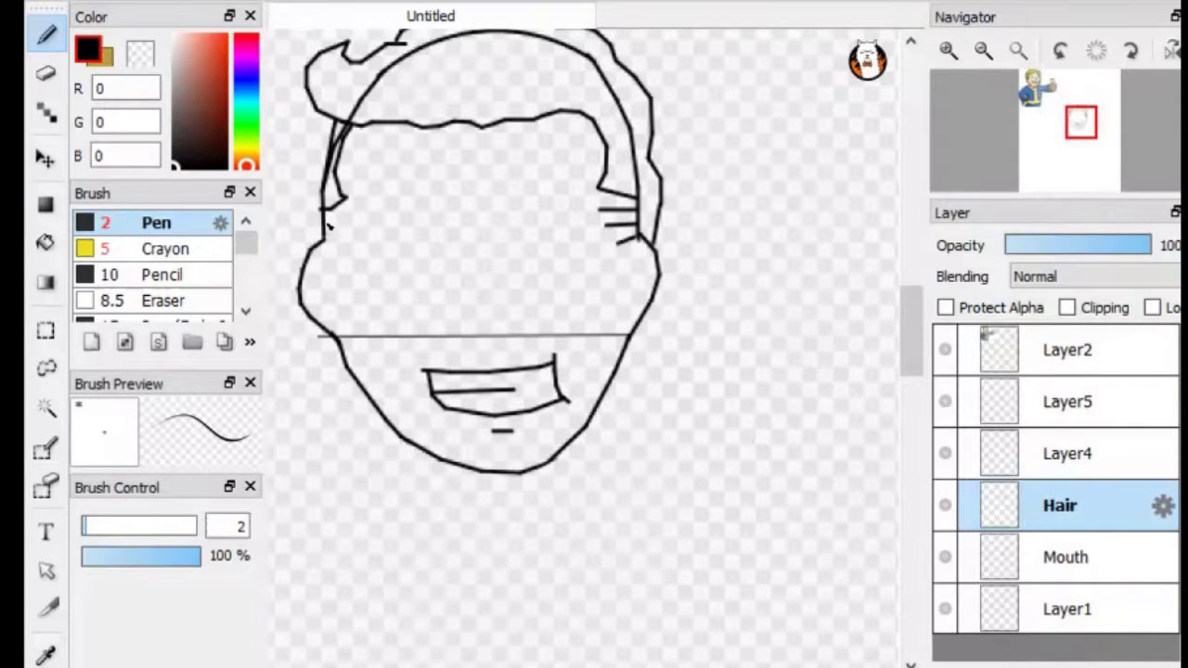
Step: Hide the guideline on Layer5 and erase the head outline beneath the hair on Layer1
left_click(945, 401)
left_click(1068, 609)
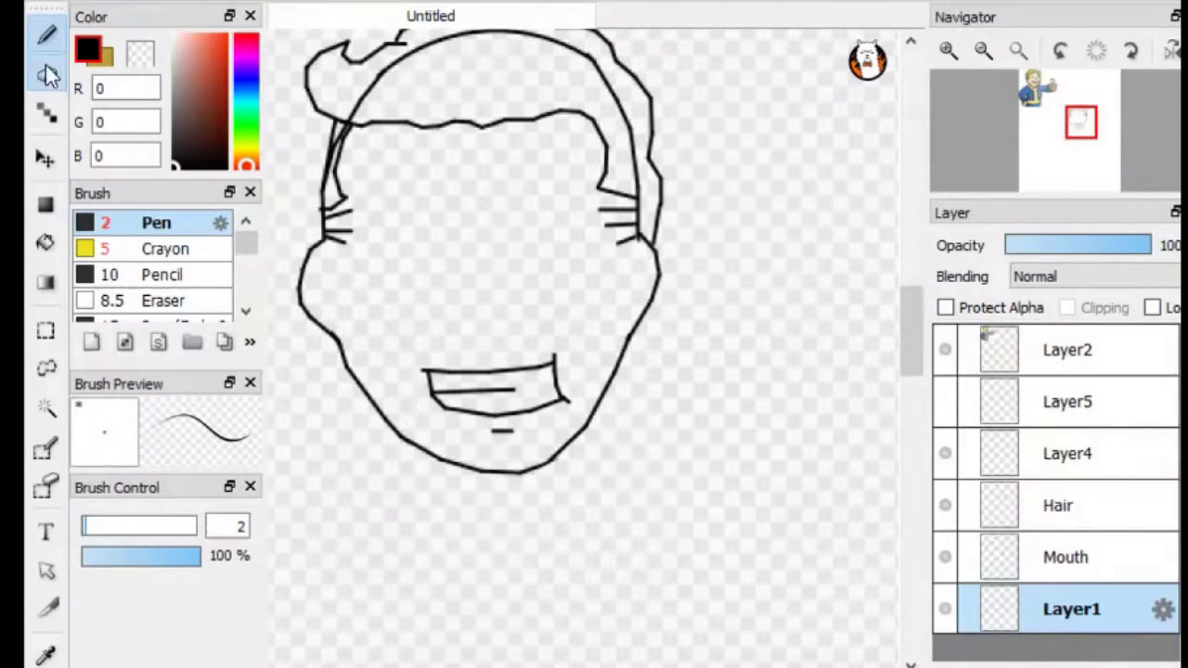
key("e")
mouse_move(390, 65)
left_mouse_down()
mouse_move(552, 37)
mouse_move(631, 148)
mouse_move(346, 122)
left_mouse_up()
key("b")
Step: Add a layer named Facial above the Hair layer and draw a simple angular nose above the mouth
left_click(1068, 557)
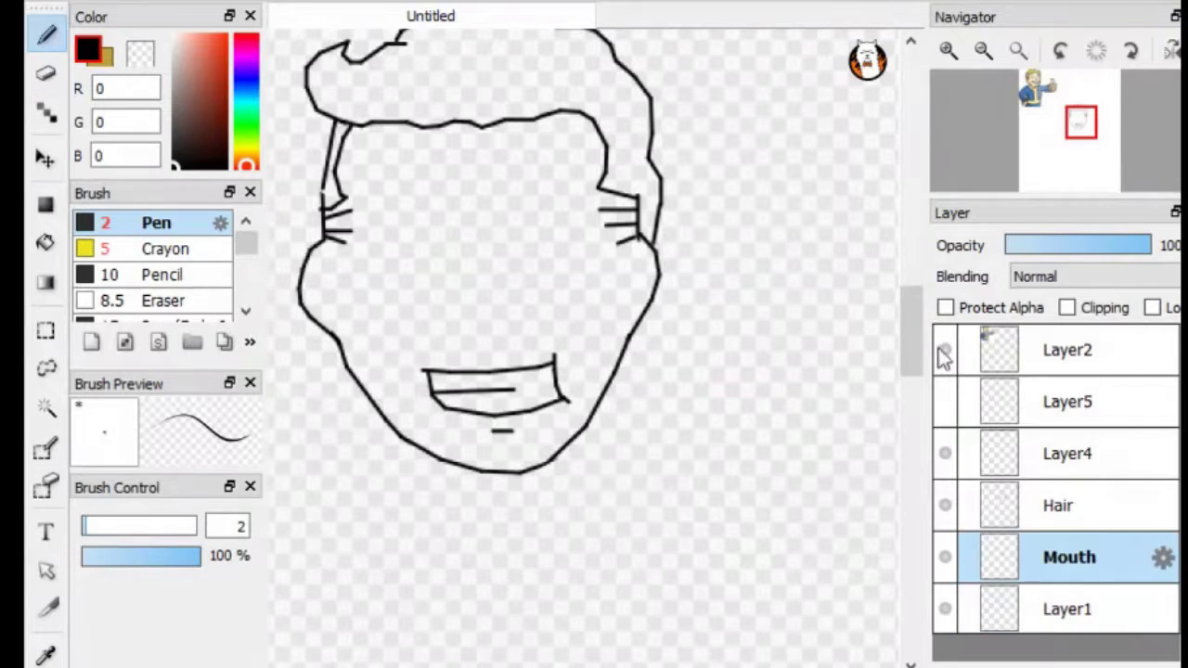
left_click(1163, 506)
key("ctrl+shift+n")
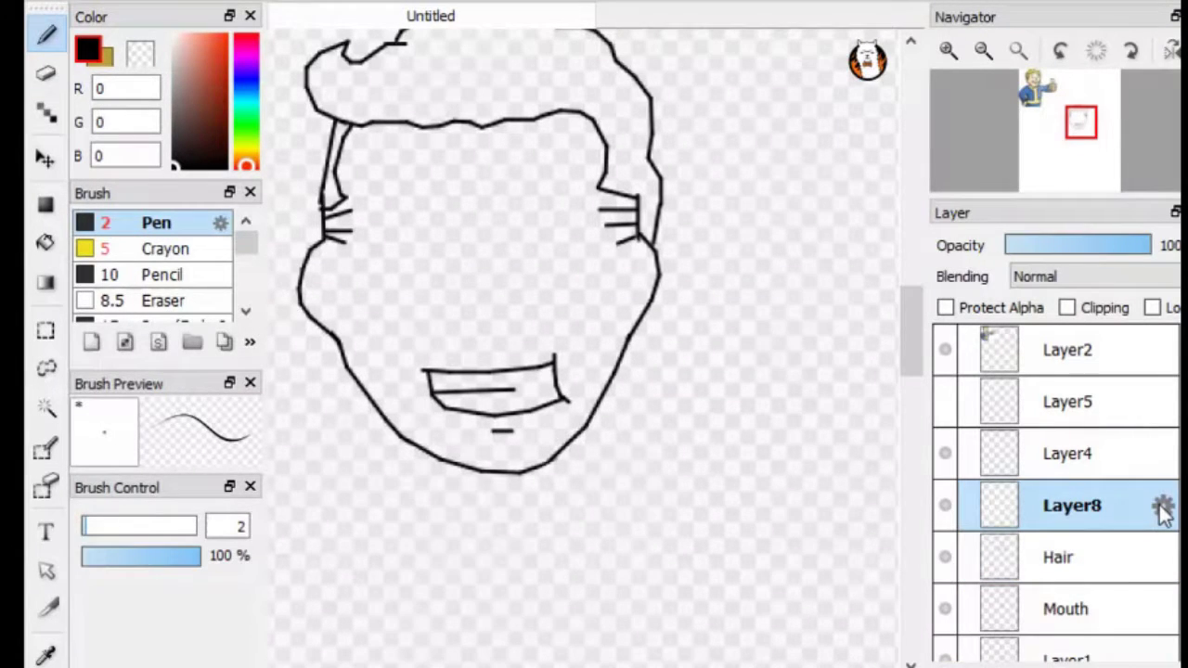
double_click(1072, 505)
type("Facial")
key("Return")
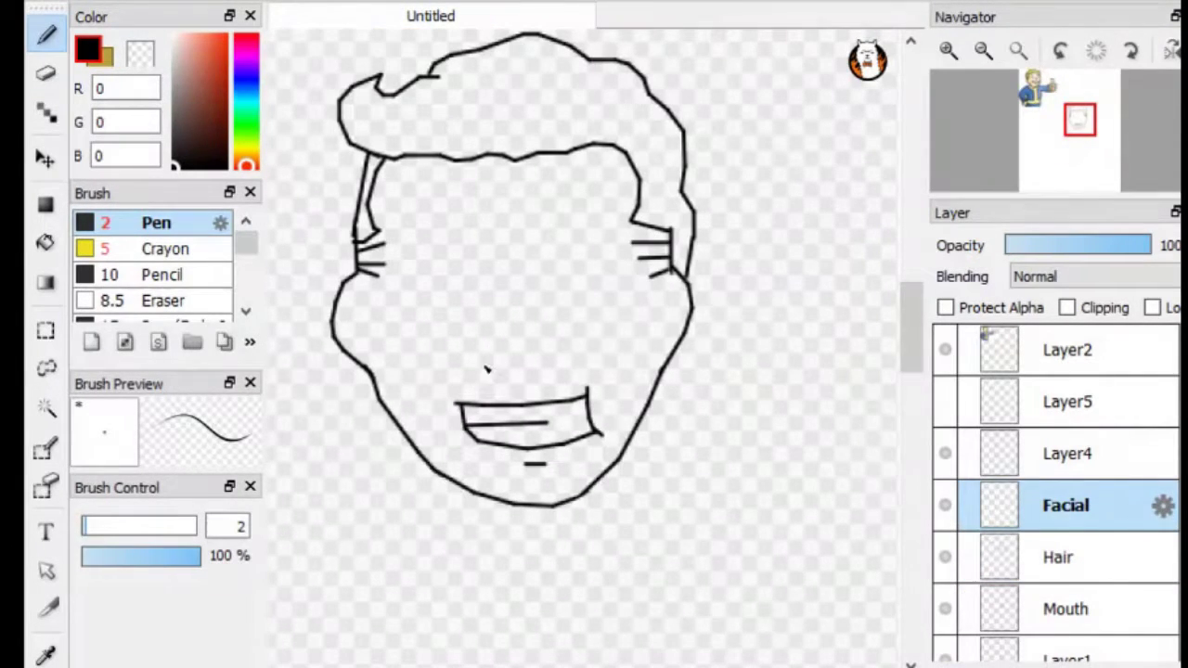
left_click_drag(499, 357, 492, 280)
Step: Add a layer named Eye L and draw a half-dome eye outline to the left of the nose
key("ctrl+shift+n")
left_click(1164, 506)
type("Eye L")
key("Return")
scroll(403, 273, "up", 5)
mouse_move(376, 297)
left_mouse_down()
mouse_move(492, 324)
mouse_move(608, 134)
mouse_move(390, 184)
mouse_move(351, 314)
left_mouse_up()
key("v")
scroll(692, 406, "down", 5)
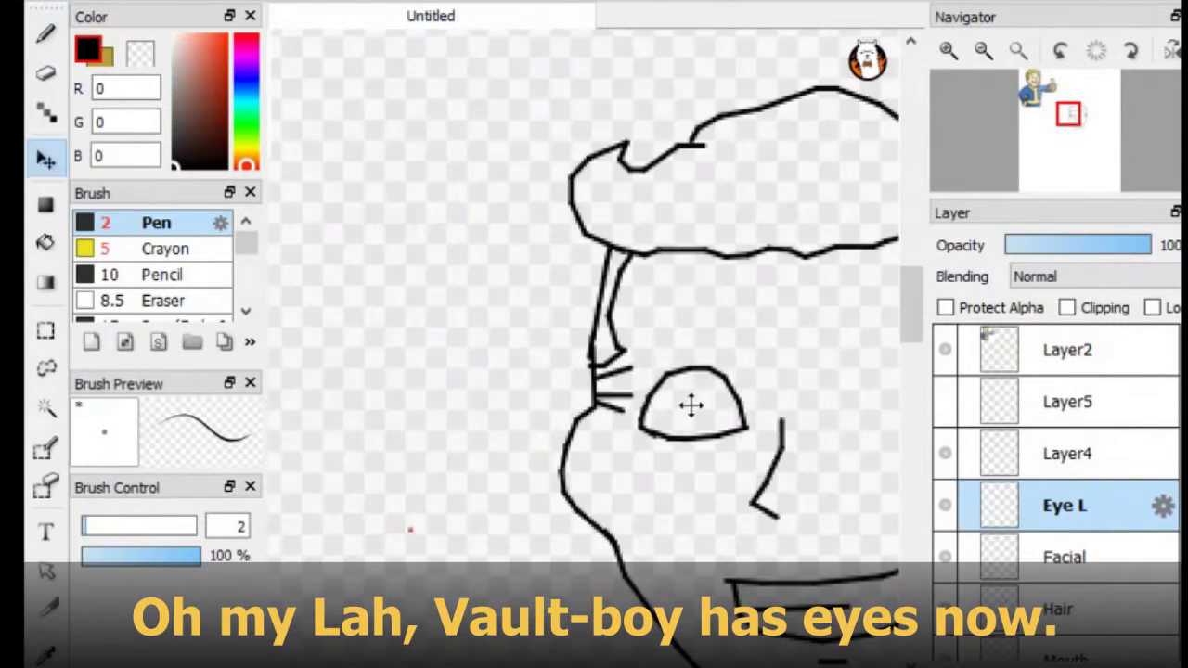
Step: Duplicate the Eye L layer, name the copy Eye R, and move it to the right side of the nose
key("ctrl+j")
left_click(1163, 506)
type("Eye R")
key("Return")
left_click_drag(691, 406, 875, 411)
scroll(875, 412, "down", 5)
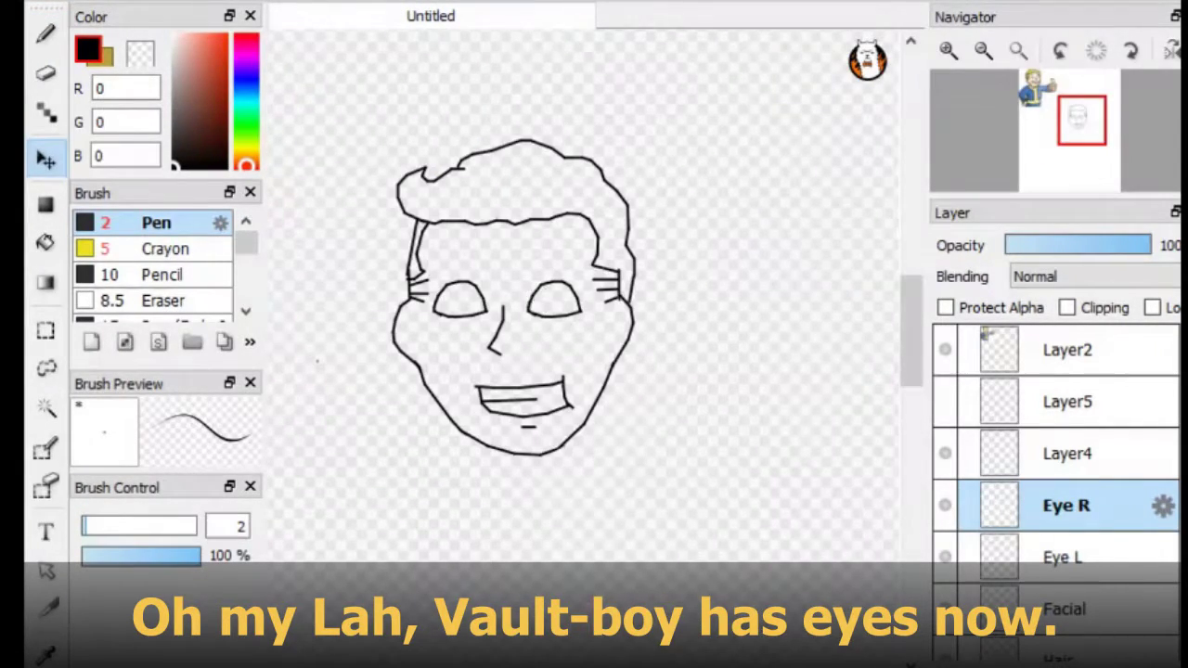
Step: Show the Layer5 guideline again, move it up beneath the eyes, and align the left eye with it
left_click(1063, 558)
left_click(945, 401)
left_click(1067, 401)
left_click_drag(687, 439, 683, 396)
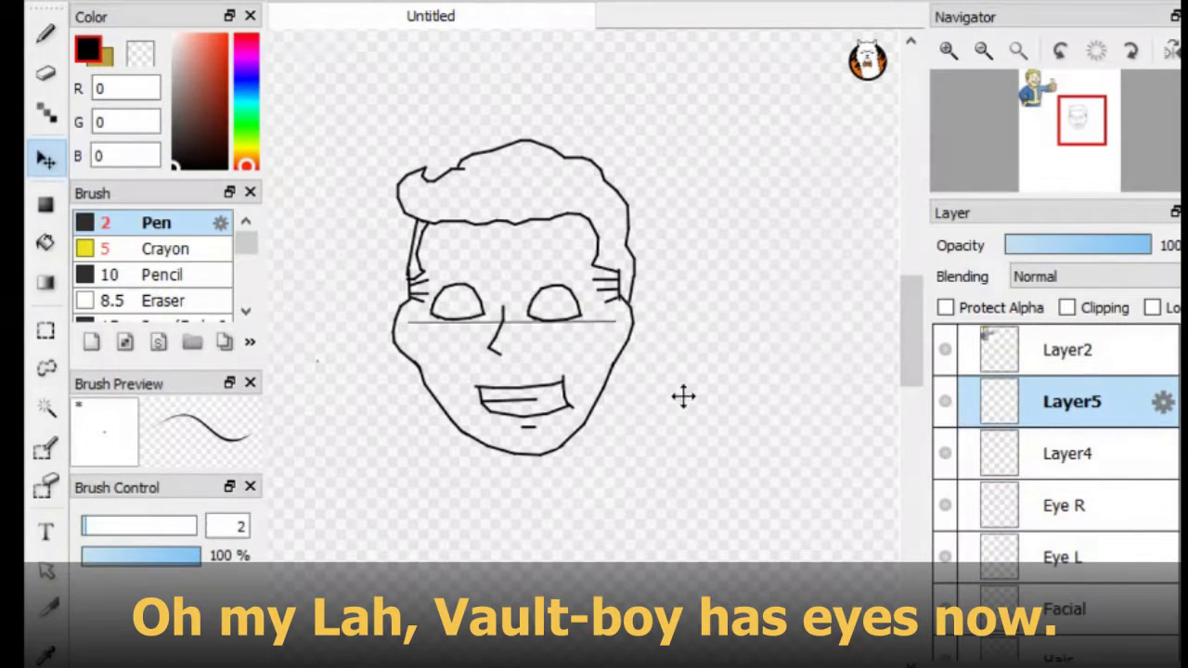
left_click(467, 300)
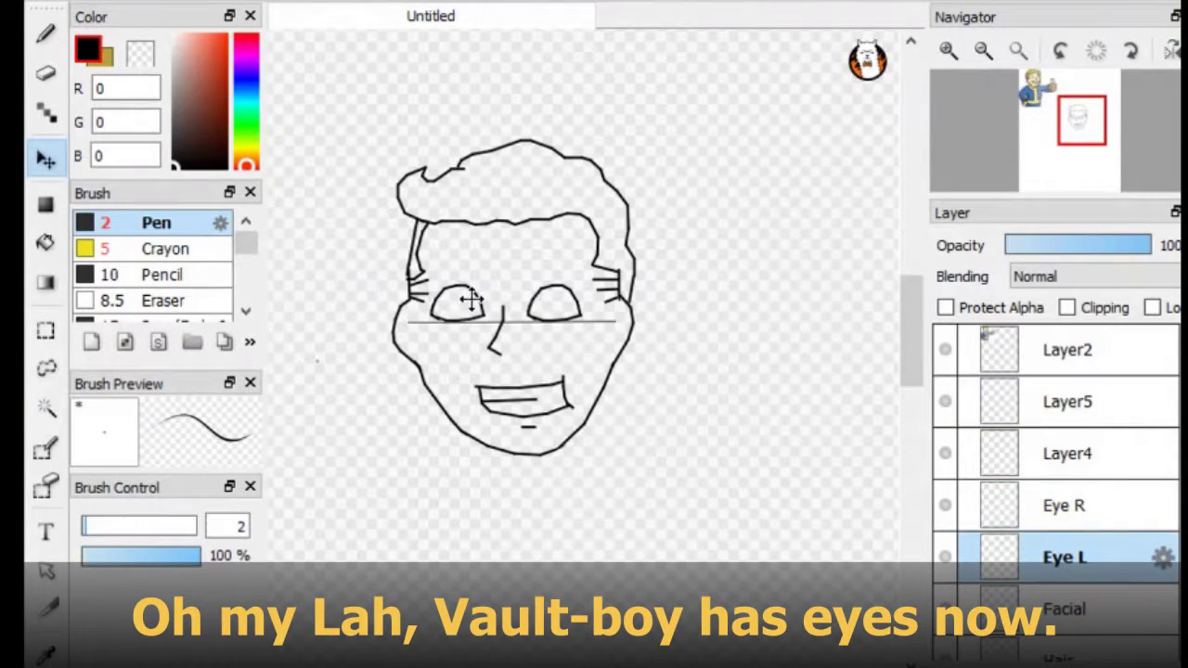
Step: Delete the Eye R layer and draw a closed, winking eye arc in its place on Layer5
left_click(1160, 509)
key("Delete")
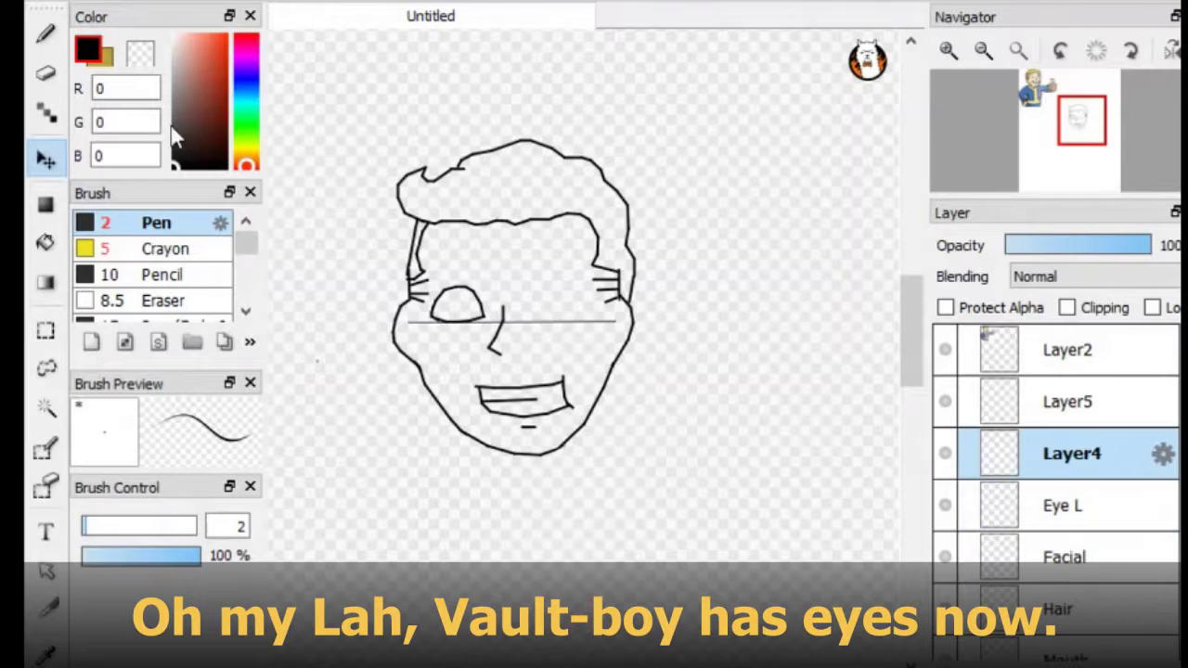
key("b")
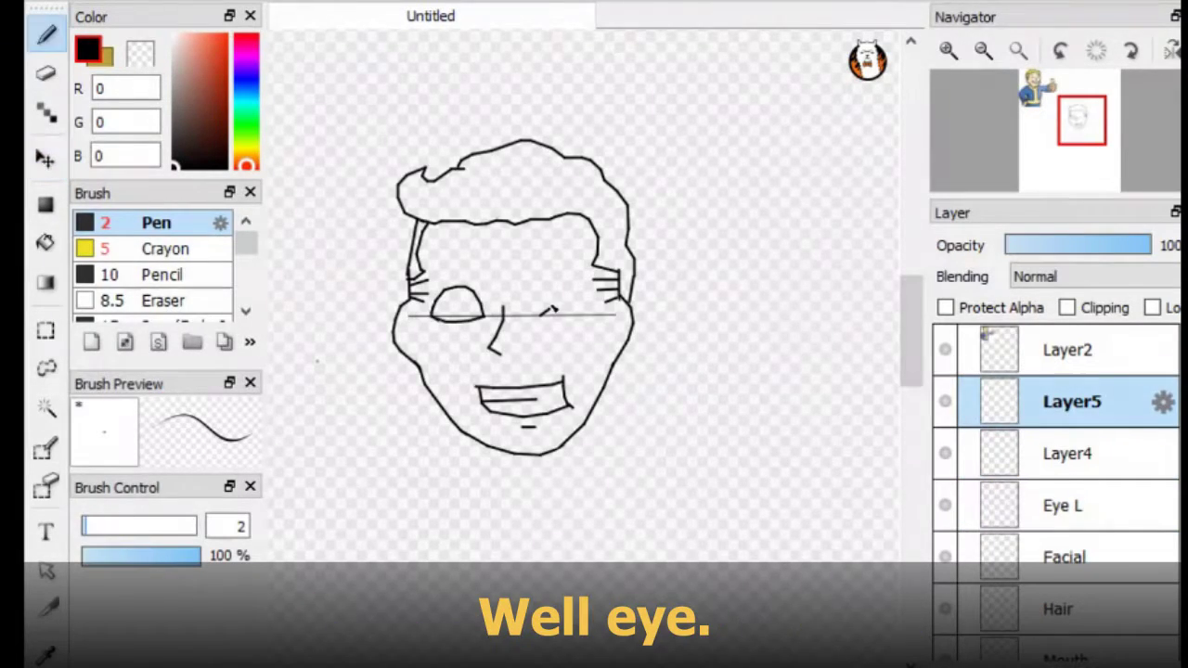
scroll(554, 309, "up", 5)
mouse_move(283, 461)
left_mouse_down()
mouse_move(411, 398)
mouse_move(576, 450)
left_mouse_up()
Step: Draw curved eyebrows above the open eye and the winking eye on Layer5
scroll(644, 347, "down", 6)
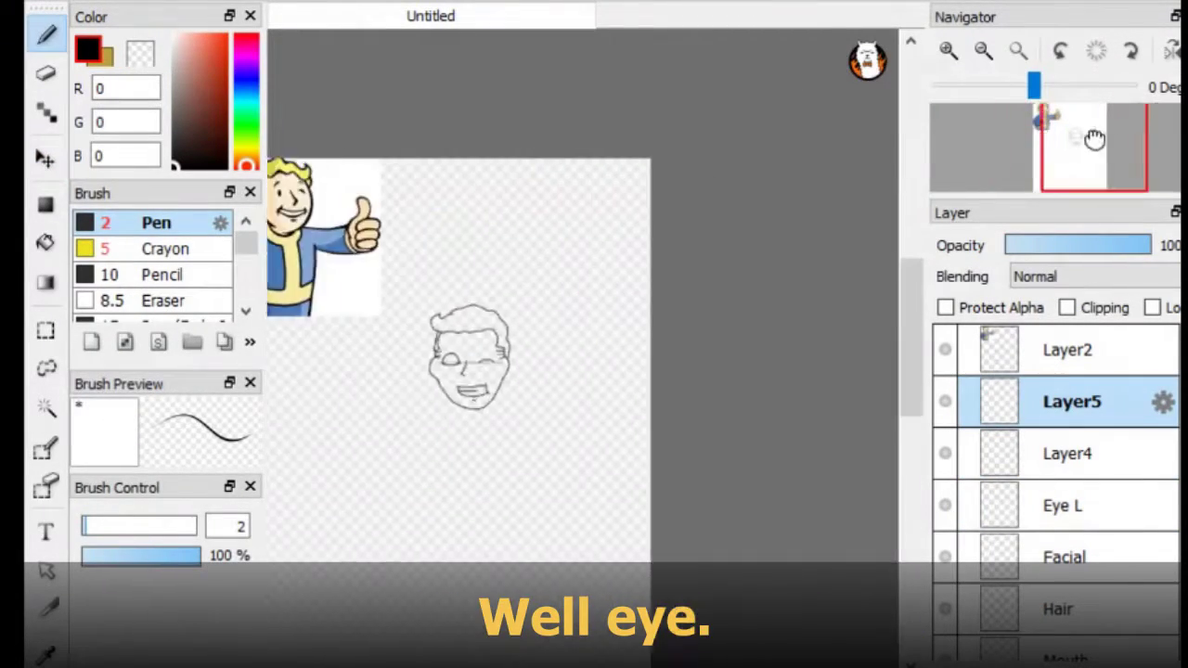
scroll(594, 306, "up", 3)
left_click_drag(394, 256, 474, 238)
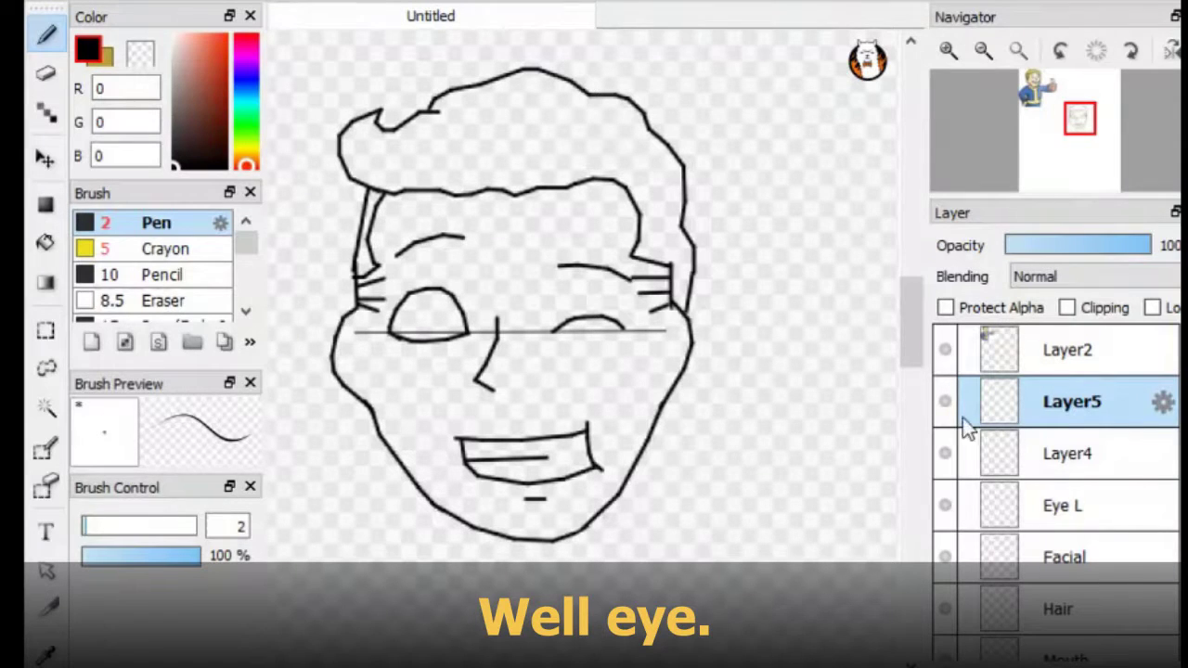
Step: Select the area around both eyebrows on Layer5 and cut them out for pasting onto a separate layer
key("e")
key("m")
left_click_drag(387, 220, 644, 293)
key("ctrl+x")
key("ctrl+v")
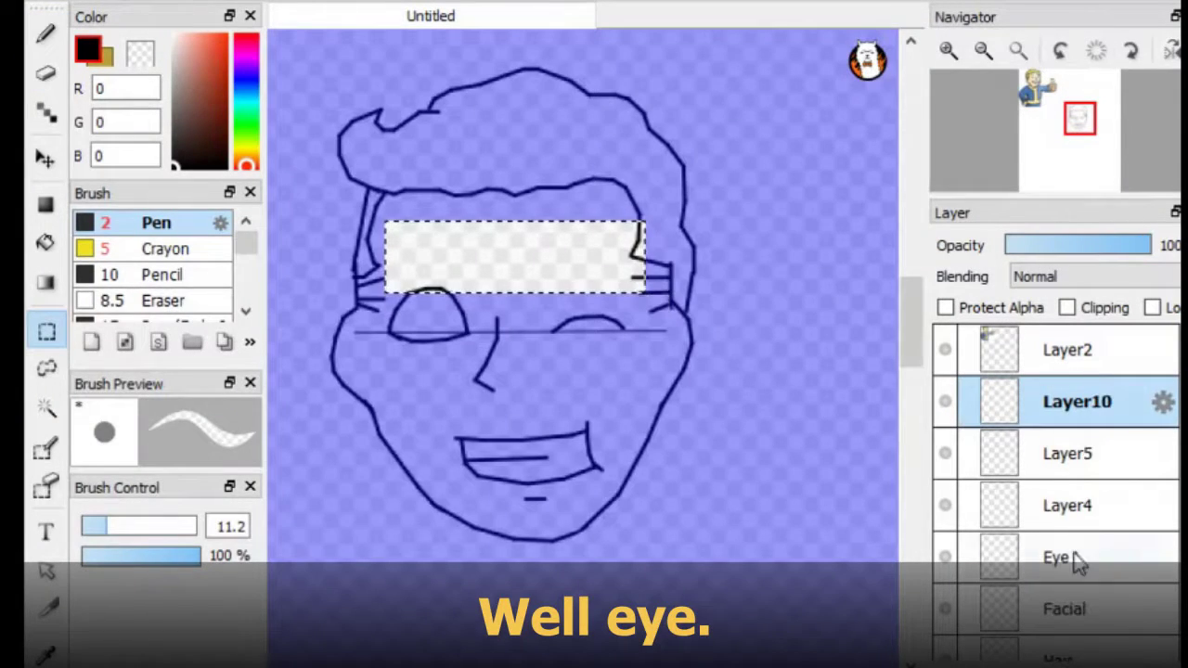
key("ctrl+v")
key("ctrl+v")
key("ctrl+z")
key("ctrl+z")
key("ctrl+z")
key("ctrl+z")
key("ctrl+y")
key("ctrl+y")
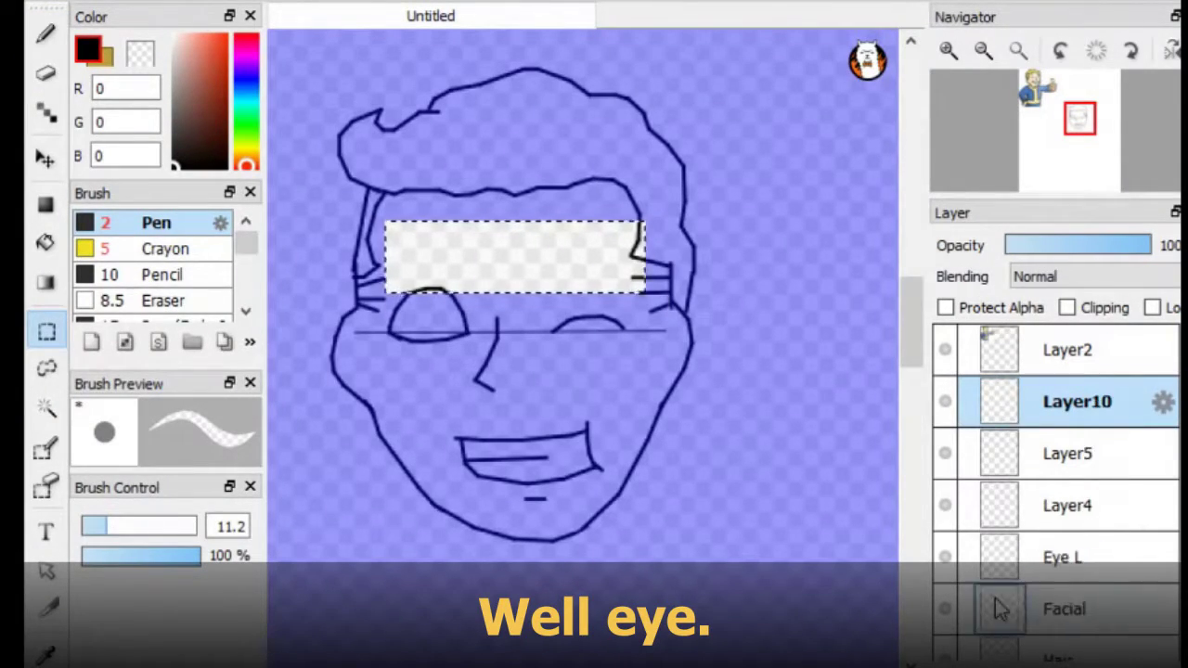
Step: Paste the cut eyebrows onto a new layer, clear the selection, and rename Layer5 as Gridlines
key("ctrl+v")
key("ctrl+d")
left_click(984, 492)
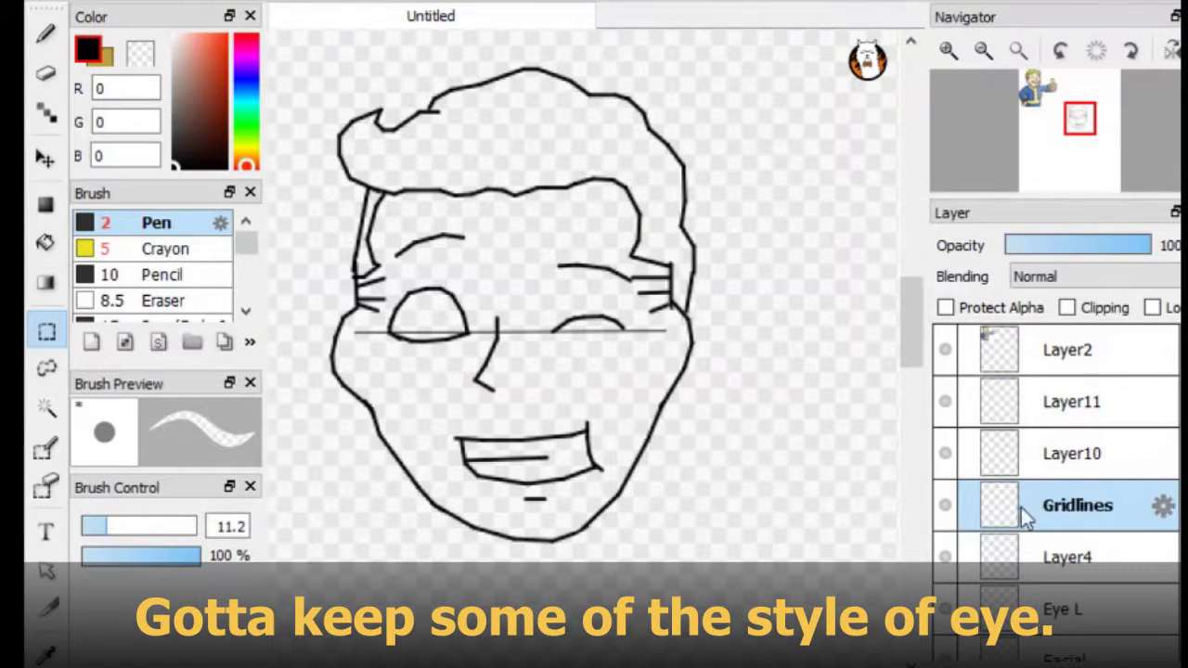
Step: Clear the horizontal guideline from the Gridlines layer
key("v")
key("e")
key("Delete")
Step: Draw an oval pupil inside the open eye on a new layer and enlarge it with a transform
key("b")
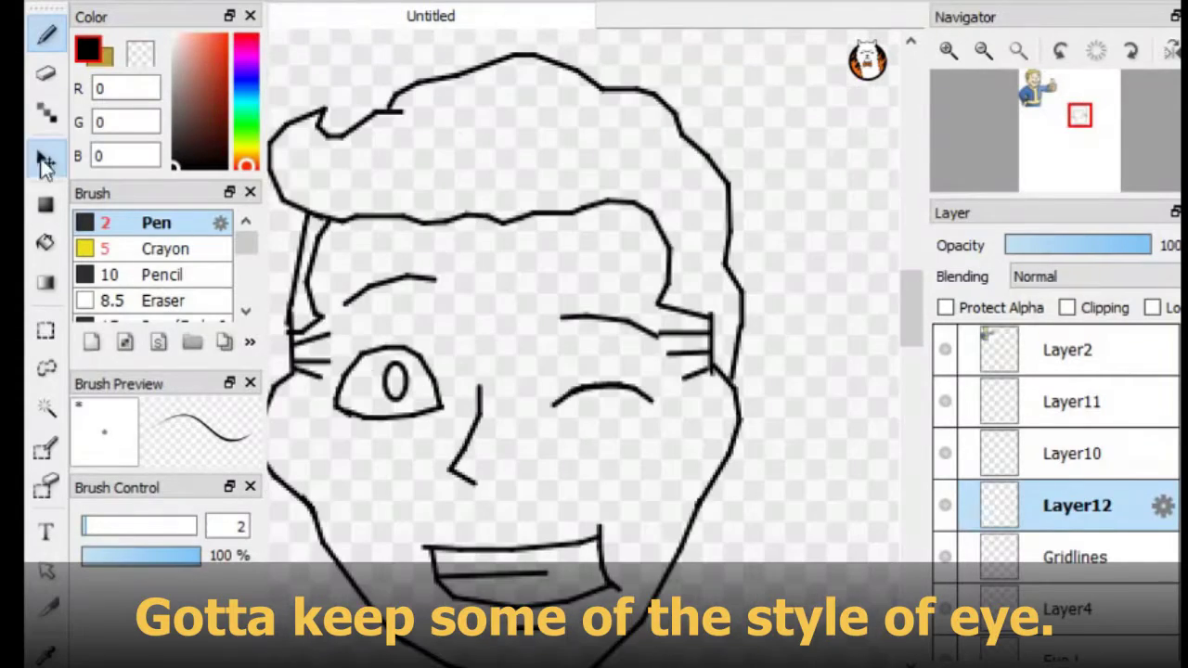
left_click(45, 163)
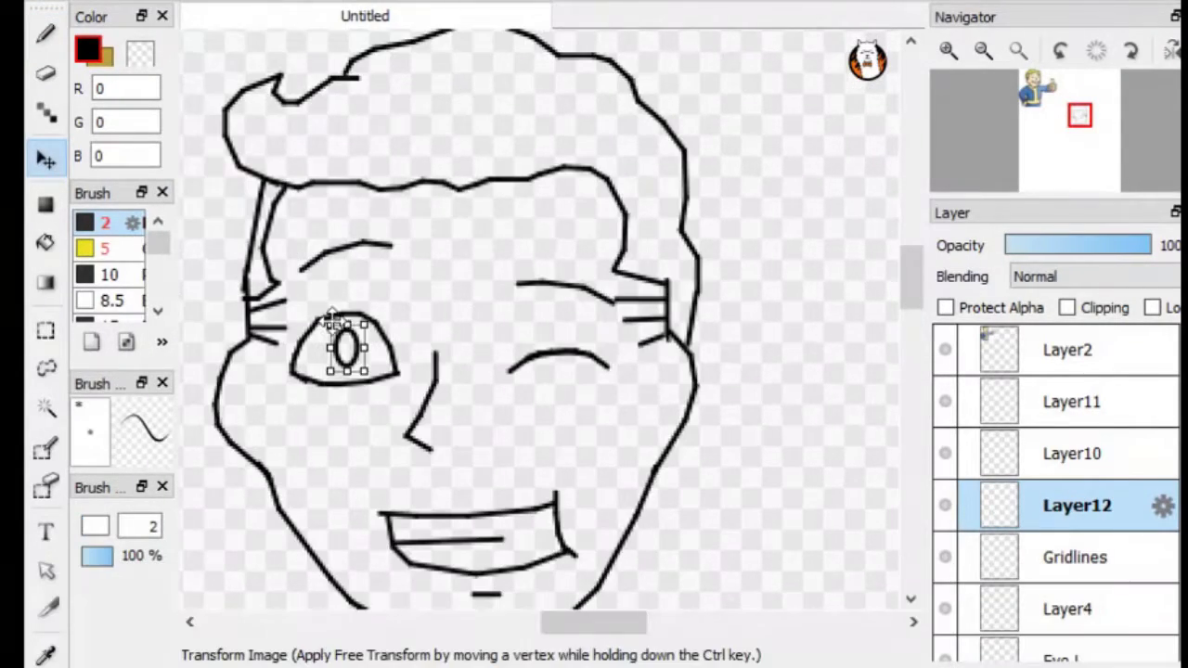
scroll(340, 362, "down", 3)
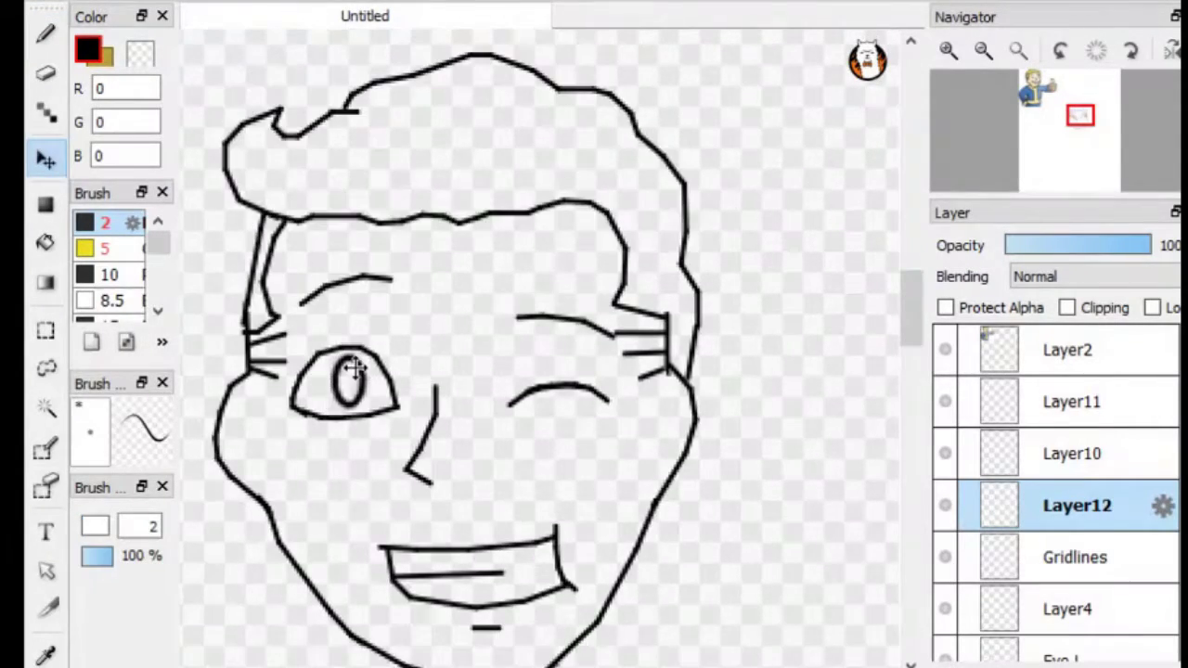
Step: Draw the outlines and inner folds of both ears on the Facial layer
scroll(657, 404, "up", 8)
key("b")
scroll(1108, 576, "down", 3)
left_click(1108, 579)
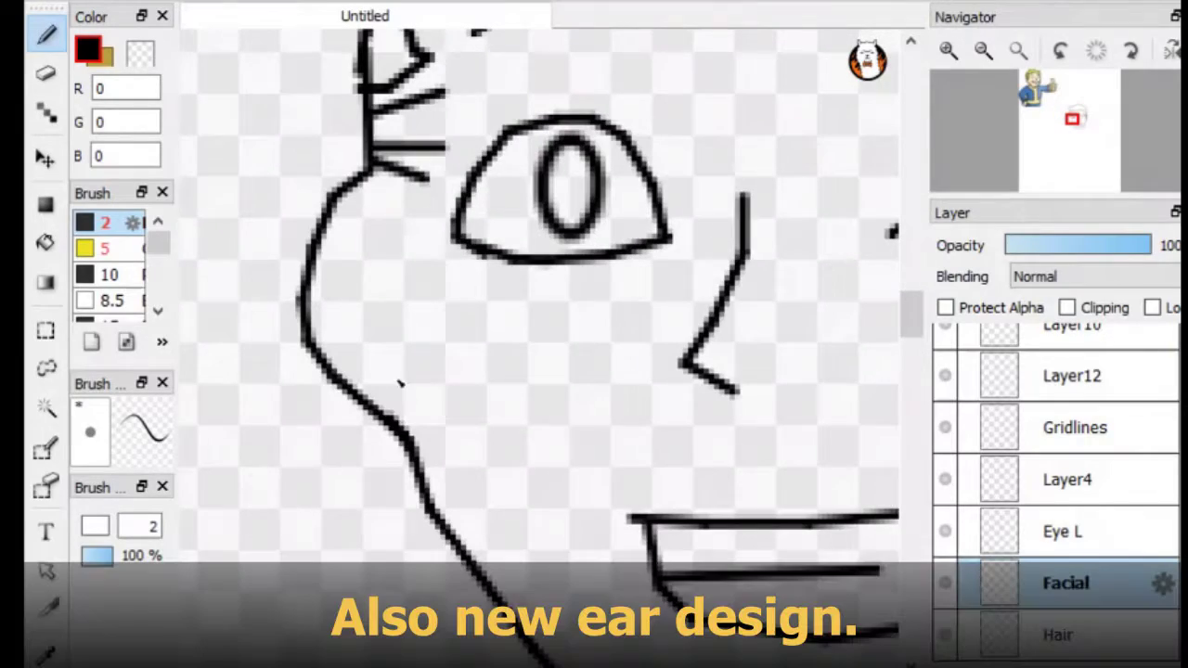
left_click_drag(401, 393, 335, 200)
left_click_drag(376, 283, 329, 376)
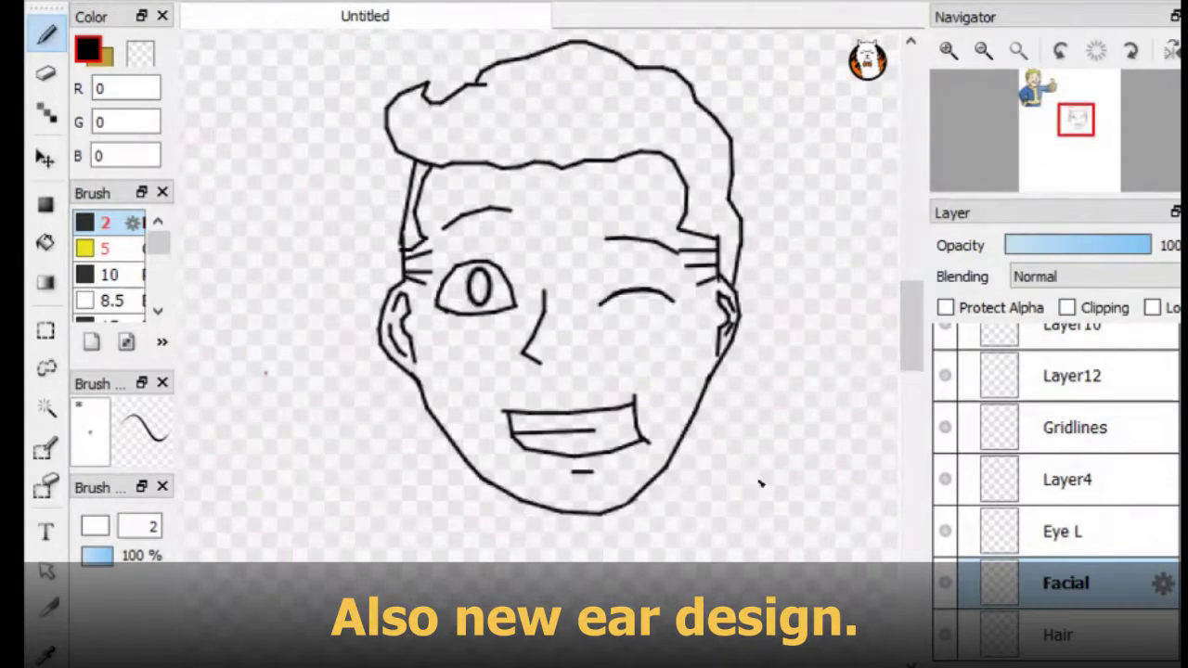
Step: Merge the head layers into one named Vault Boy head and draw the neck and a shoulder on a new Vault boy body layer
scroll(1072, 376, "up", 3)
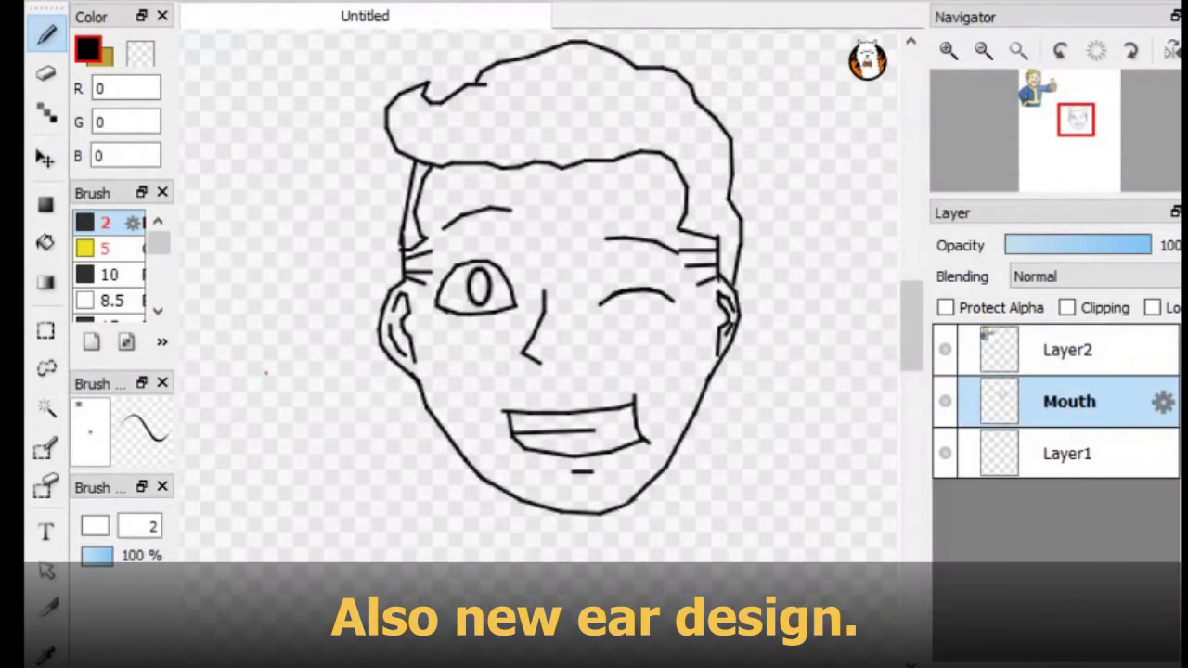
key("ctrl+e")
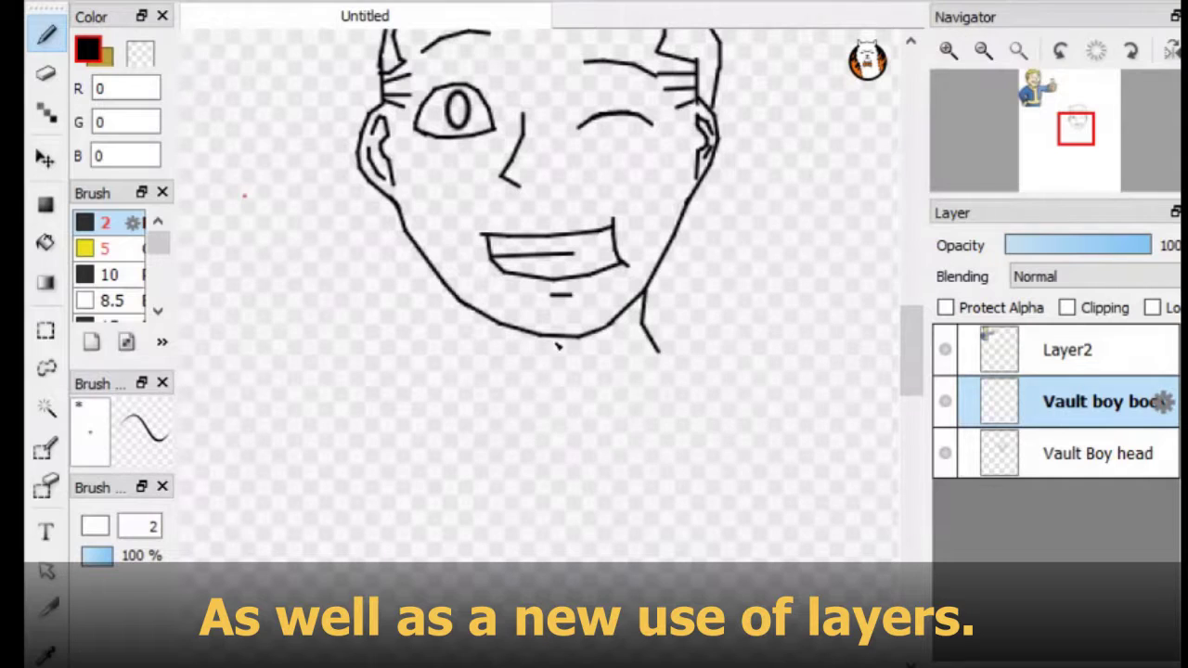
mouse_move(447, 369)
left_mouse_down()
mouse_move(406, 390)
mouse_move(369, 561)
left_mouse_up()
Step: Add a layer named Layout and draw stick guidelines on it for the spine, both arms, and both legs
key("ctrl+shift+n")
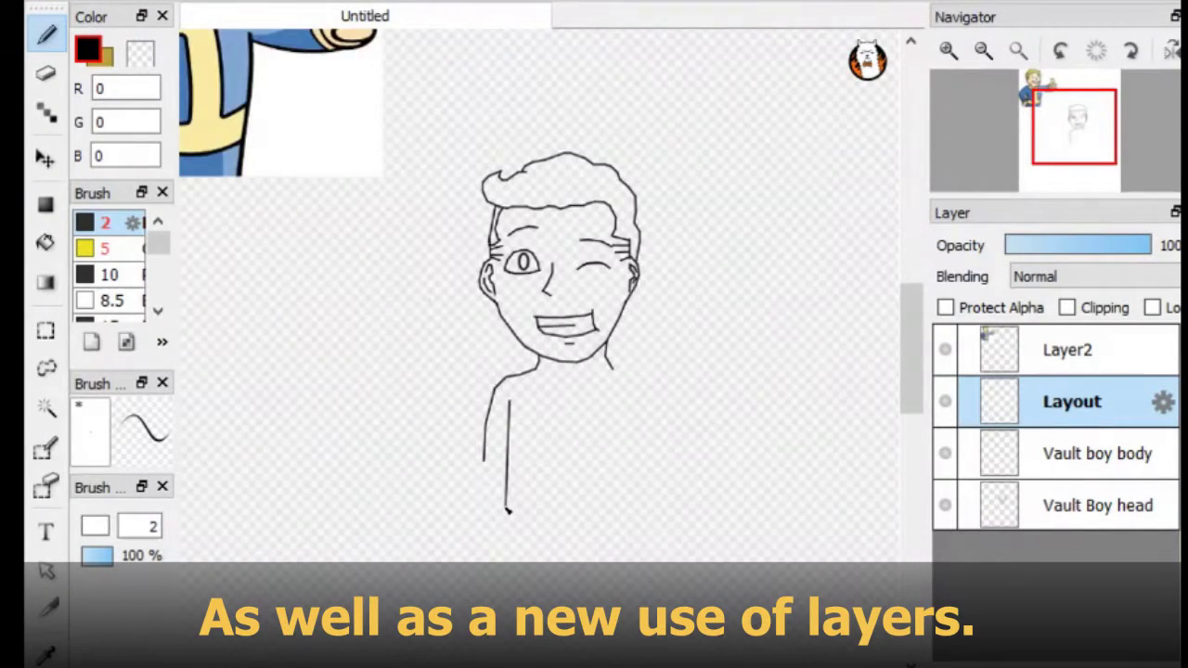
left_click_drag(506, 510, 532, 464)
left_click_drag(532, 464, 497, 379)
left_click_drag(689, 461, 671, 483)
left_click_drag(583, 360, 589, 562)
left_click_drag(1061, 141, 1080, 164)
mouse_move(413, 332)
left_mouse_down()
mouse_move(408, 544)
mouse_move(488, 361)
mouse_move(498, 570)
left_mouse_up()
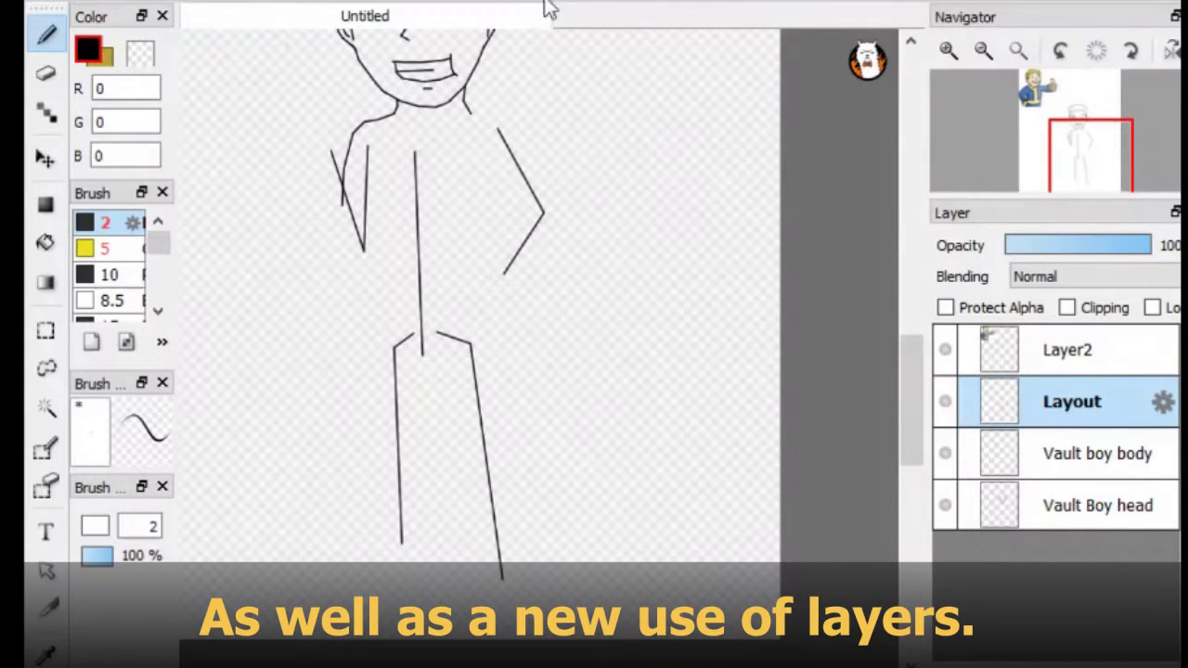
Step: Outline the arms, torso, legs, and feet around the guidelines on the Vault boy body layer and hide the Layout layer
left_click(1095, 453)
left_click(1077, 409)
left_click(949, 452)
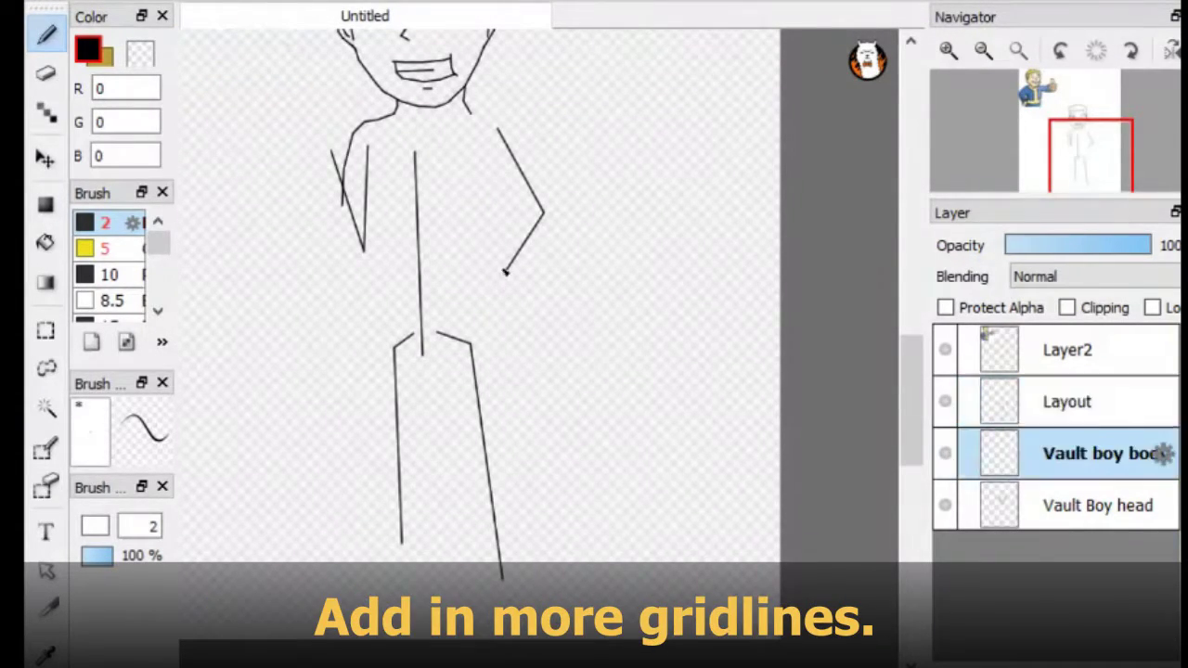
left_click_drag(341, 254, 309, 156)
mouse_move(343, 146)
left_mouse_down()
mouse_move(367, 198)
mouse_move(367, 122)
mouse_move(390, 102)
left_mouse_up()
mouse_move(381, 321)
left_mouse_down()
mouse_move(389, 539)
mouse_move(374, 574)
mouse_move(417, 576)
mouse_move(440, 543)
mouse_move(432, 370)
mouse_move(442, 369)
mouse_move(473, 600)
mouse_move(516, 603)
mouse_move(476, 320)
left_mouse_up()
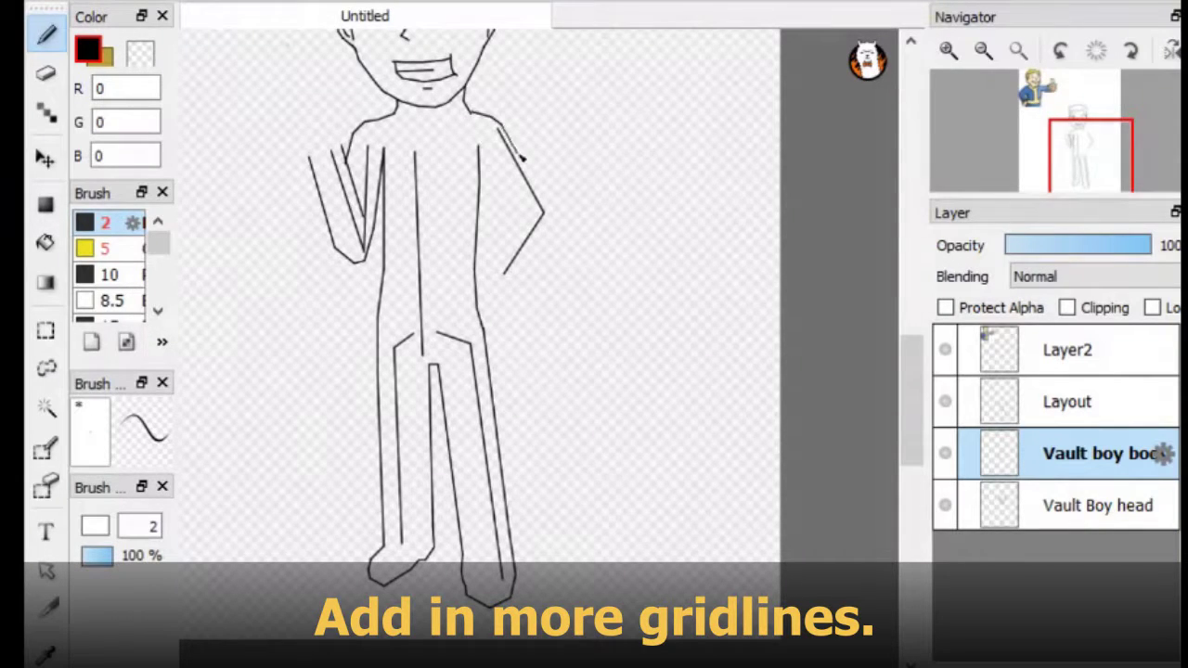
mouse_move(513, 562)
left_mouse_down()
mouse_move(509, 345)
mouse_move(489, 148)
left_mouse_up()
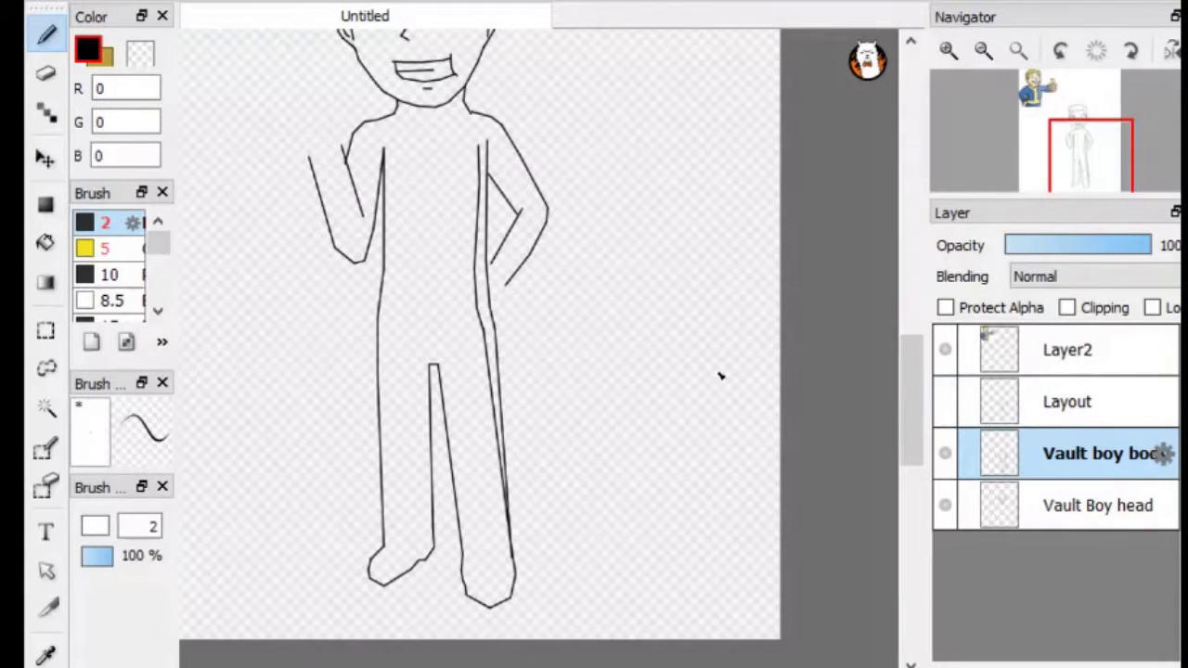
Step: Erase the doubled inner line along the torso and leg on the hip-arm side
key("e")
left_click_drag(479, 190, 481, 153)
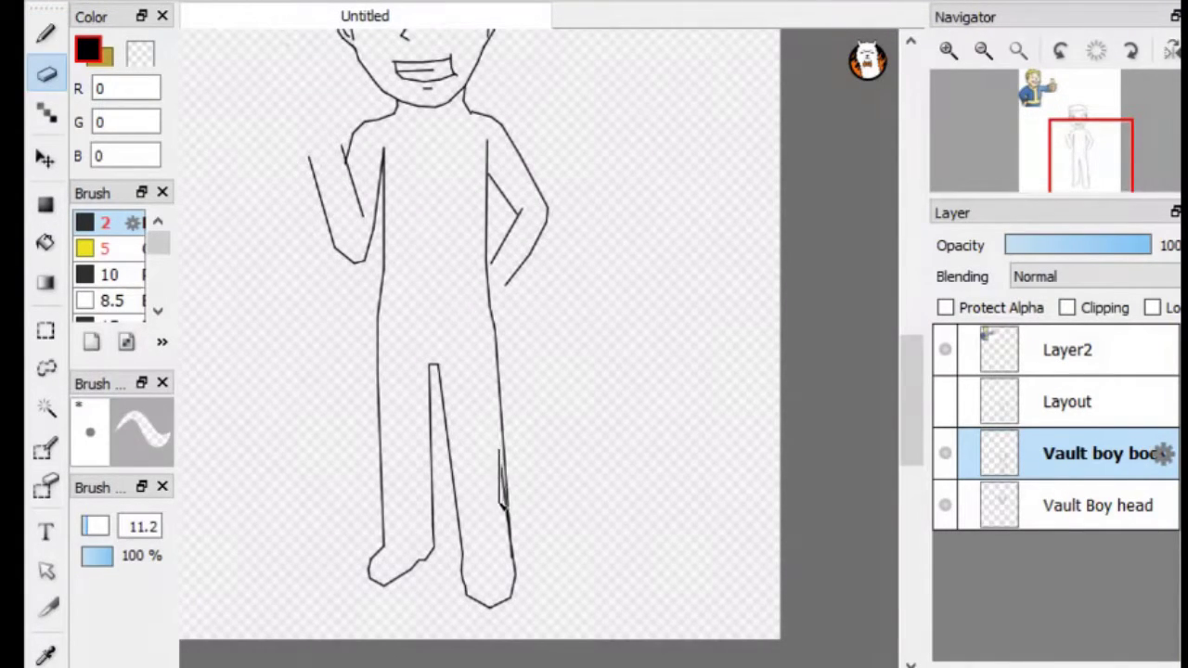
left_click_drag(500, 450, 507, 509)
Step: Widen the torso by redrawing both of its side lines and the hip-side armpit, erasing the lines they replace
key("b")
scroll(483, 334, "down", 3)
scroll(483, 334, "up", 5)
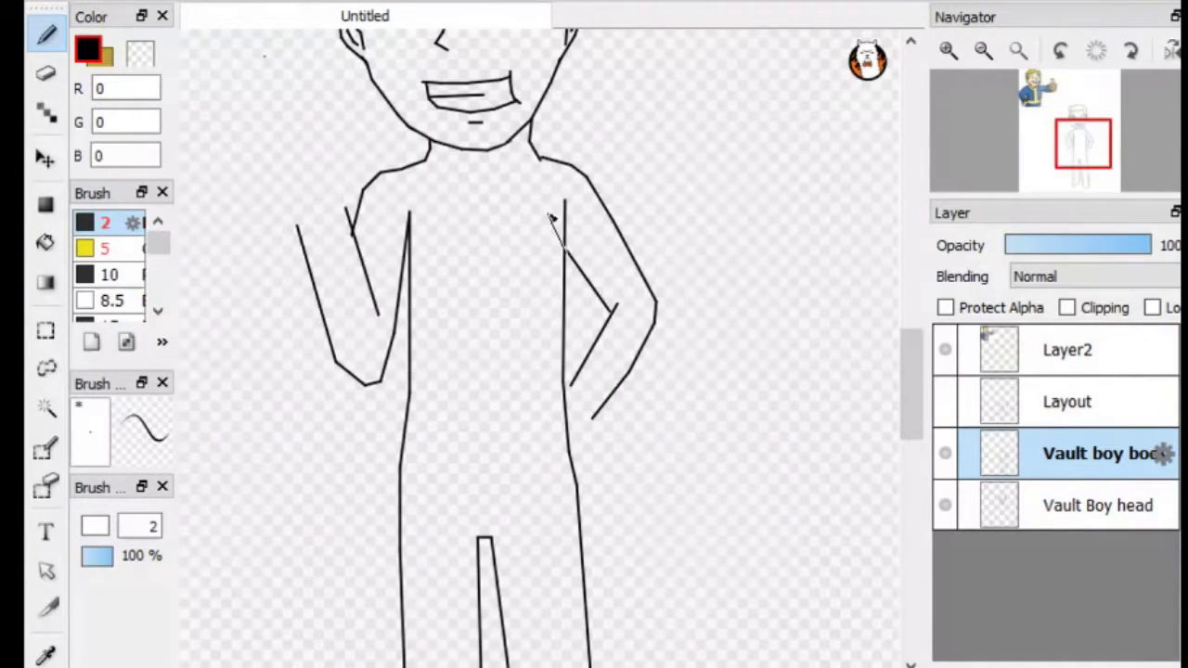
mouse_move(551, 217)
left_mouse_down()
mouse_move(577, 351)
mouse_move(580, 489)
mouse_move(561, 264)
left_mouse_up()
key("e")
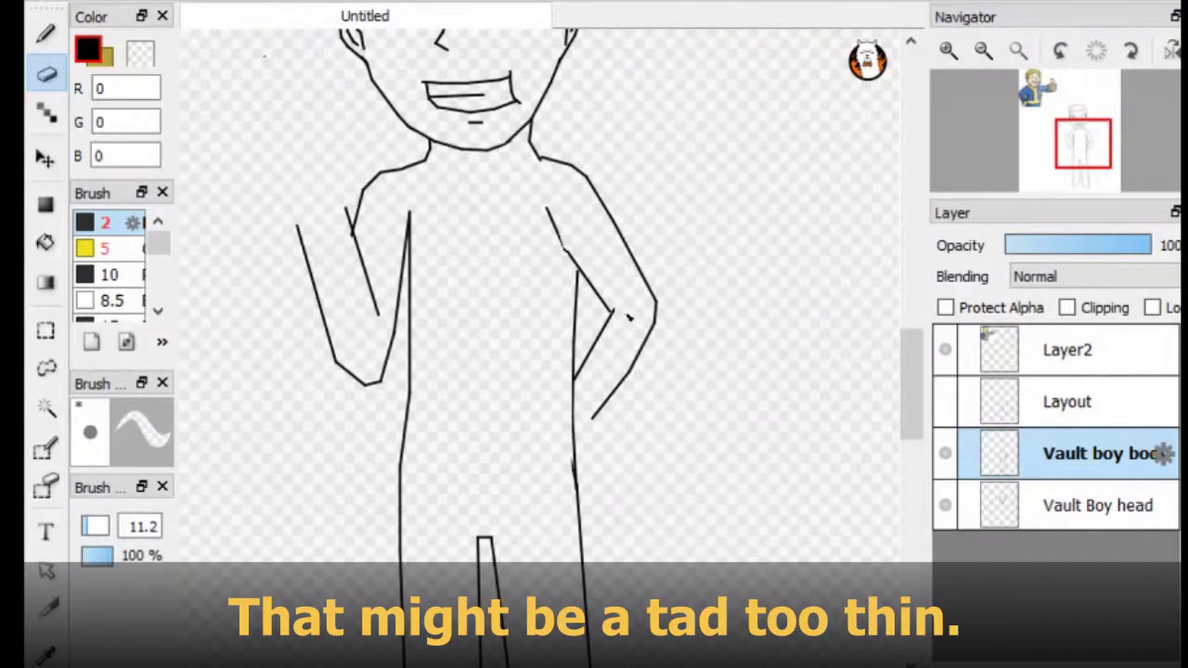
key("b")
left_click_drag(409, 295, 399, 458)
key("e")
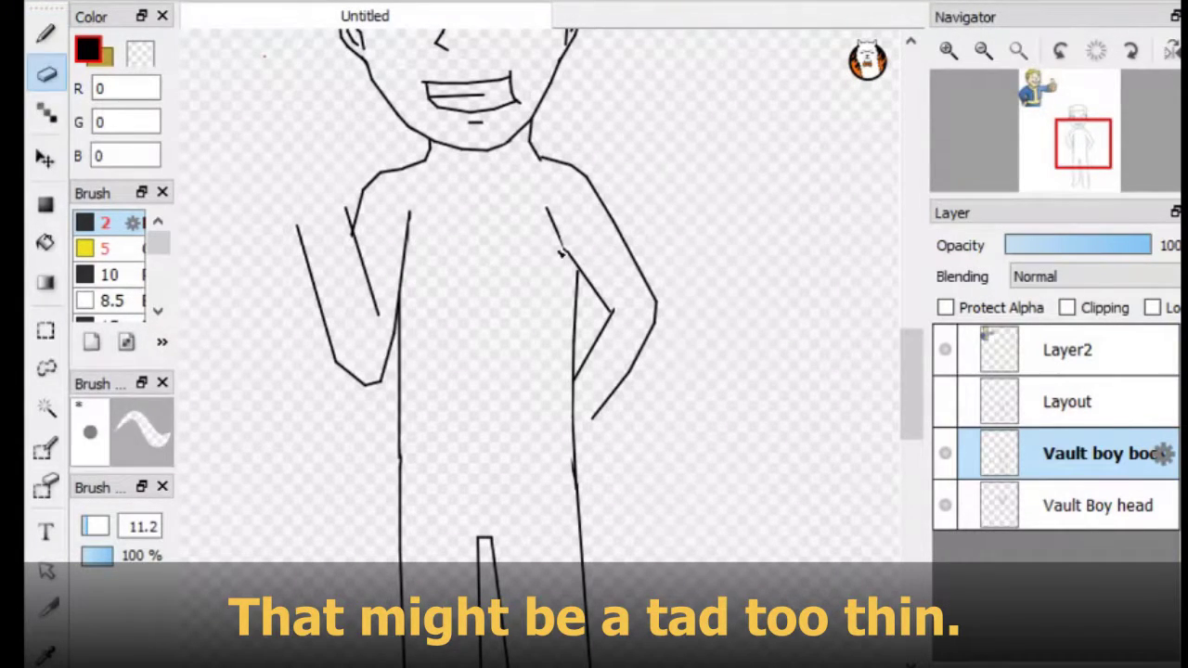
Step: Draw a thumbs-up fist with curled fingers at the end of the raised forearm
key("b")
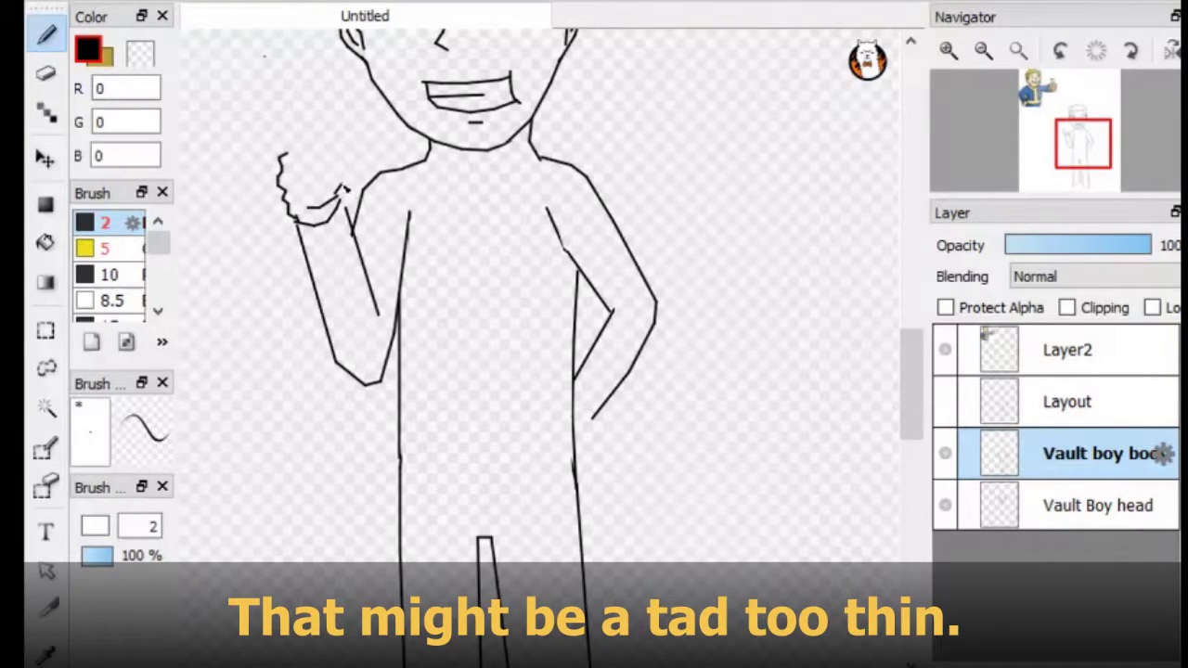
scroll(342, 190, "up", 5)
scroll(325, 213, "down", 2)
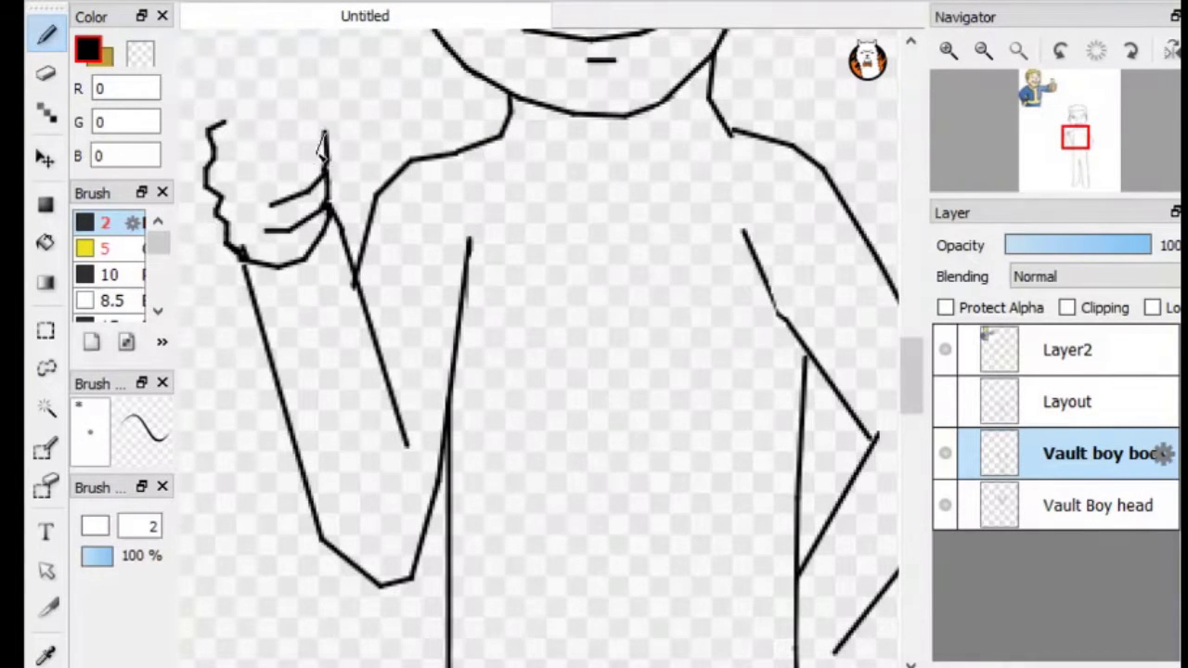
scroll(330, 121, "up", 2)
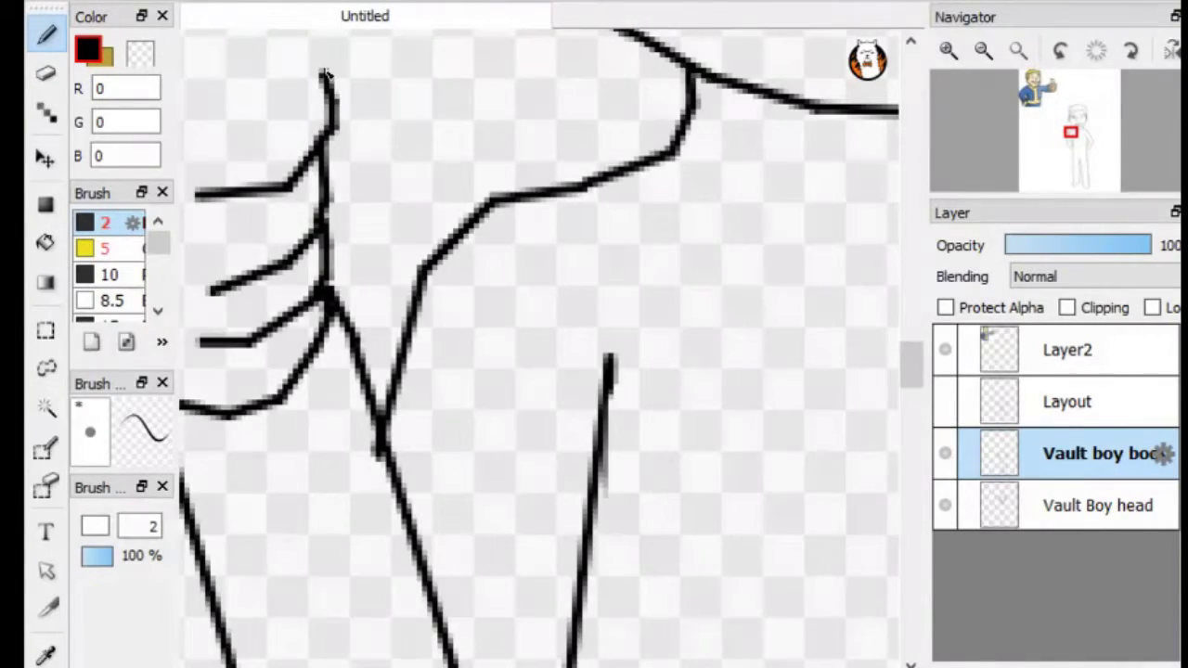
scroll(233, 114, "down", 2)
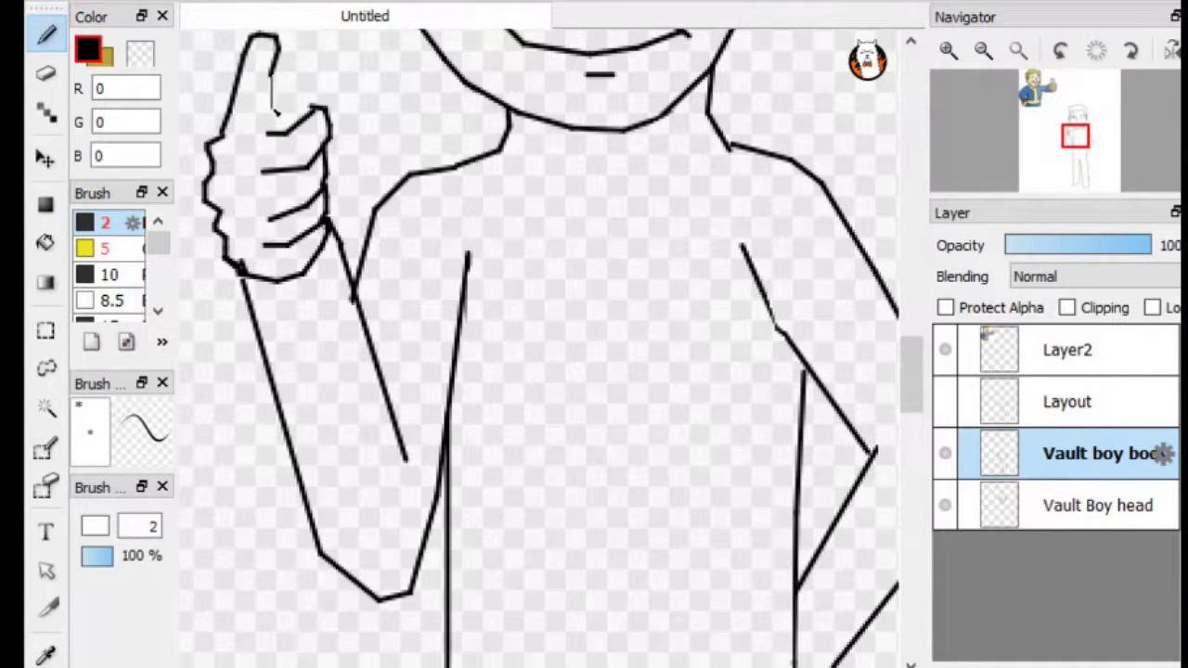
mouse_move(275, 109)
left_mouse_down()
mouse_move(268, 130)
mouse_move(313, 123)
left_mouse_up()
Step: Erase the thumb and the top of the fist, and redraw the top finger with a straight, narrow thumb
key("e")
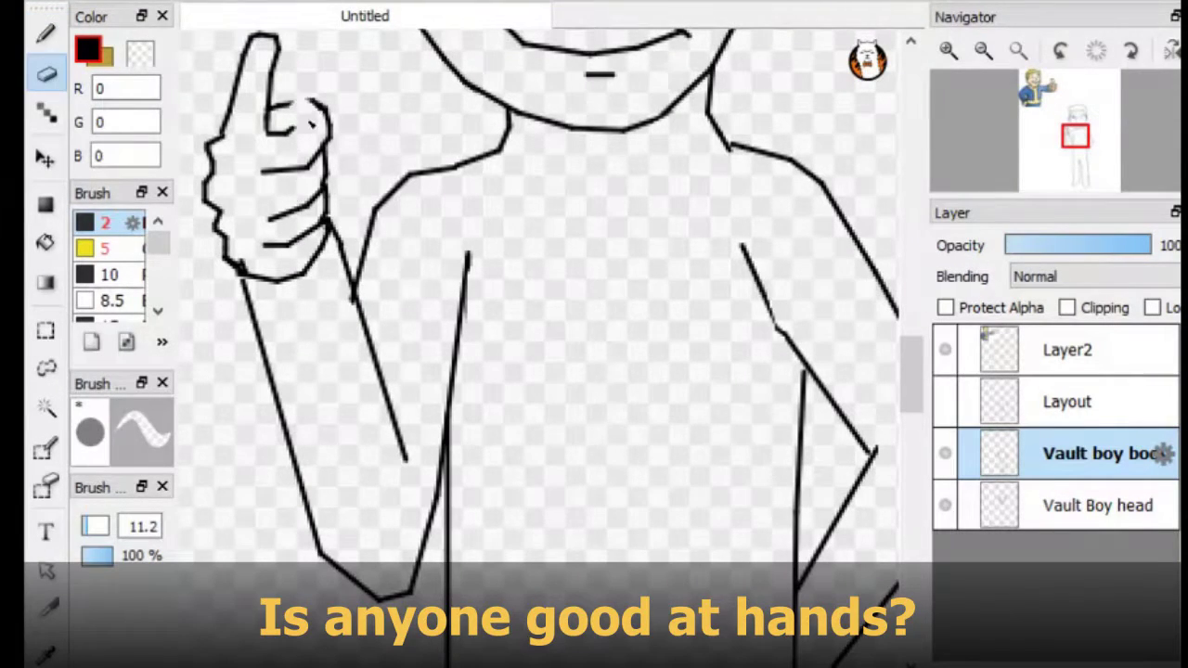
mouse_move(223, 128)
left_mouse_down()
mouse_move(272, 37)
mouse_move(325, 118)
left_mouse_up()
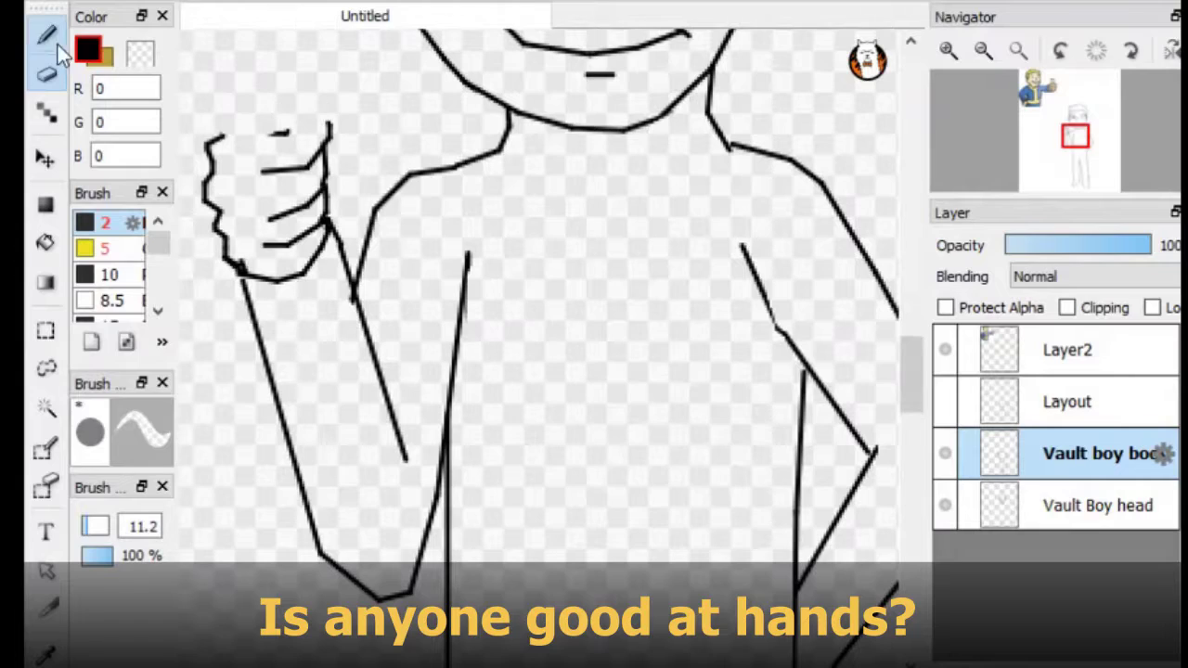
key("b")
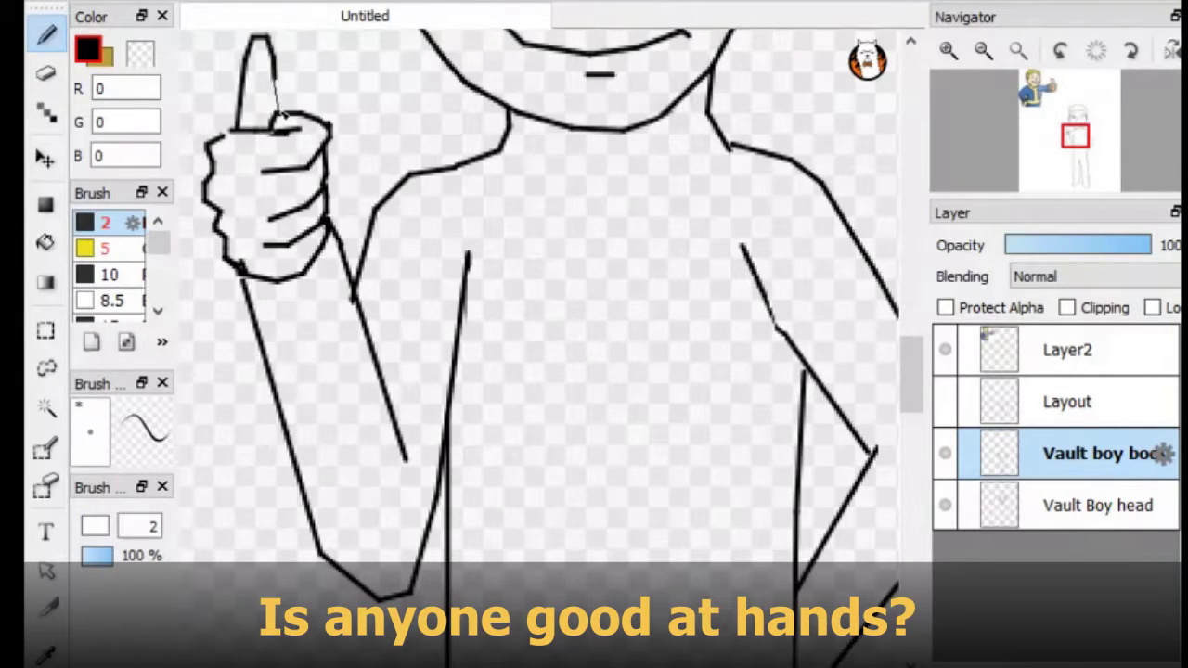
scroll(1069, 138, "down", 5)
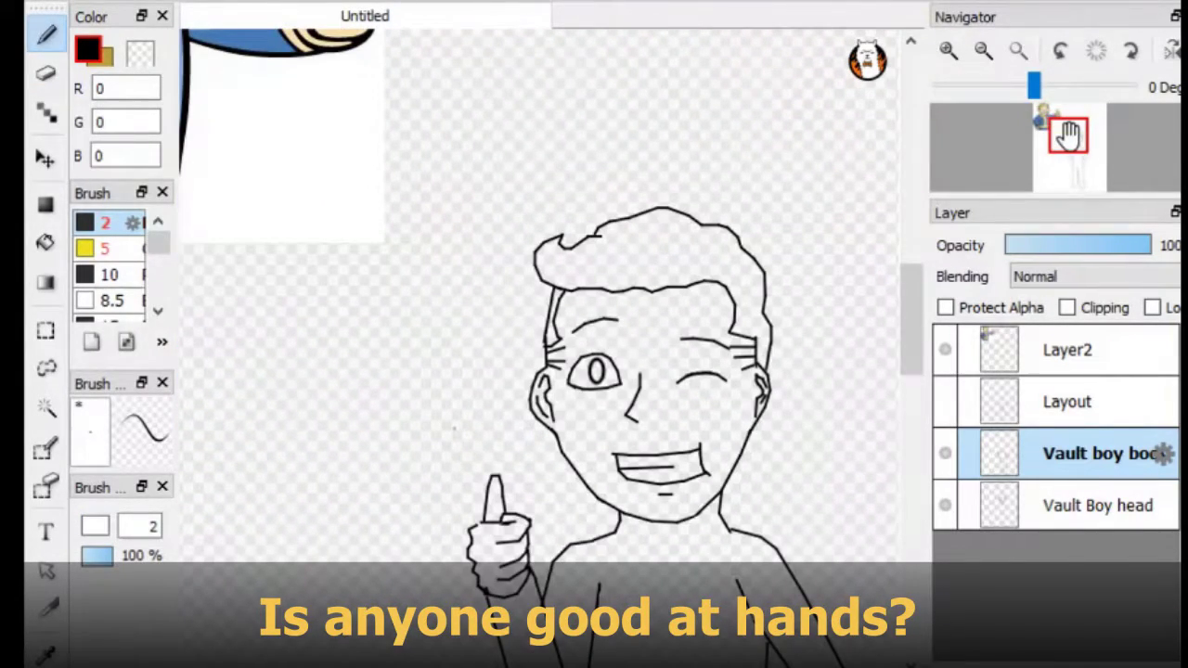
Step: Undo the straight thumb and draw a tapered one that flows into the back of the fist
key("ctrl+z")
key("ctrl+z")
scroll(568, 569, "up", 5)
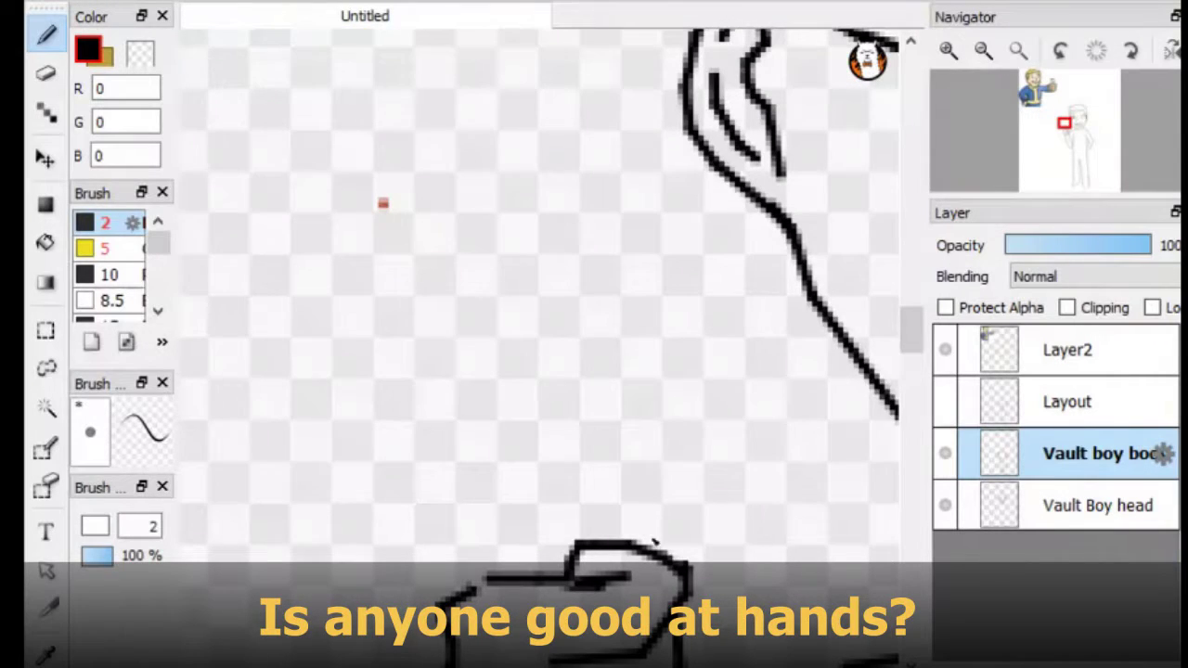
mouse_move(664, 555)
left_mouse_down()
mouse_move(654, 413)
mouse_move(592, 353)
mouse_move(564, 491)
mouse_move(534, 552)
left_mouse_up()
key("e")
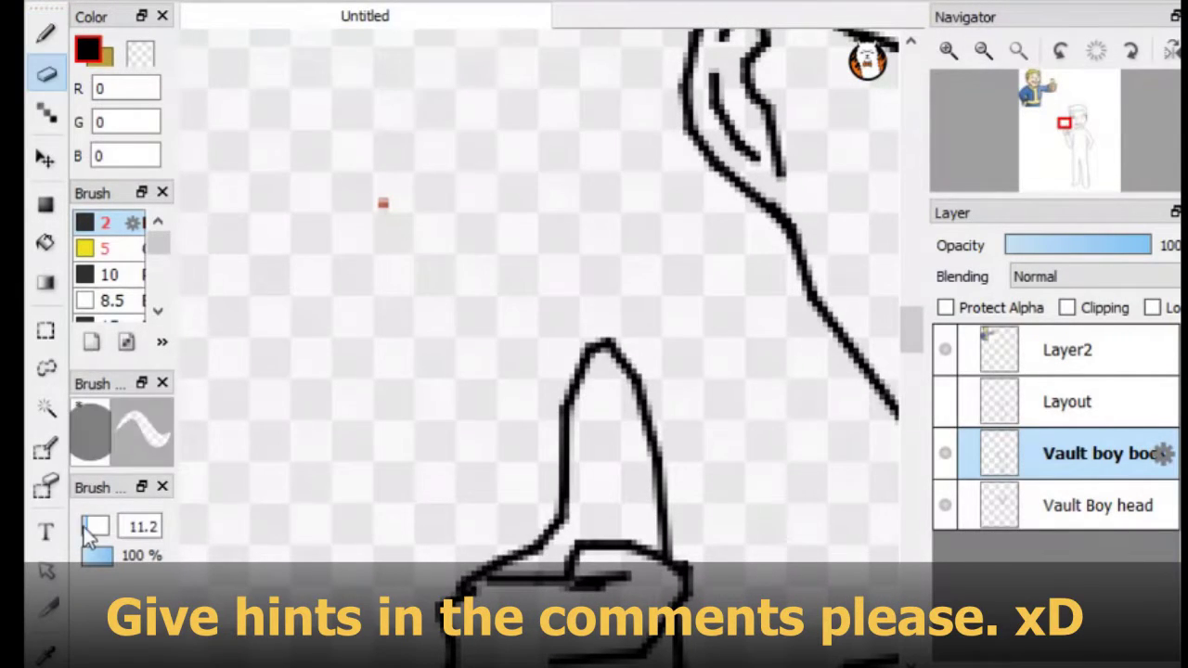
Step: Draw a wrist and a closed hand resting at the hip on the end of the bent arm
key("b")
scroll(497, 461, "down", 5)
scroll(496, 461, "up", 6)
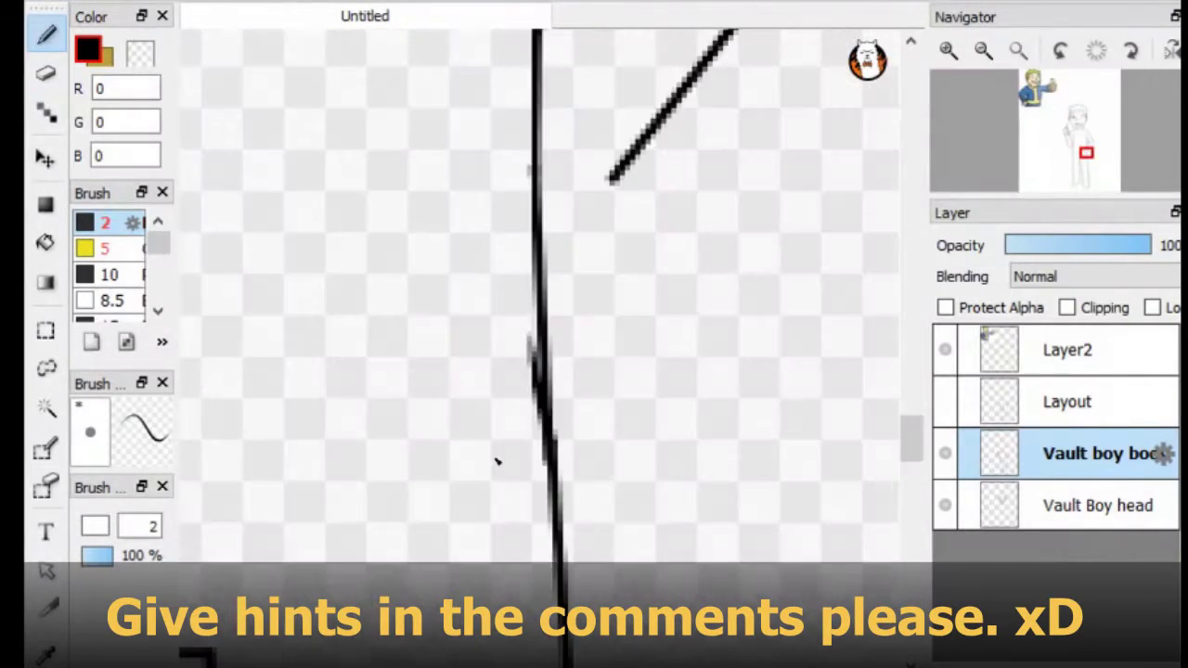
mouse_move(615, 238)
left_mouse_down()
mouse_move(590, 348)
mouse_move(653, 341)
mouse_move(672, 366)
mouse_move(577, 397)
mouse_move(671, 385)
mouse_move(580, 418)
mouse_move(652, 427)
mouse_move(616, 466)
mouse_move(553, 465)
left_mouse_up()
left_click_drag(584, 418, 552, 445)
scroll(557, 418, "down", 3)
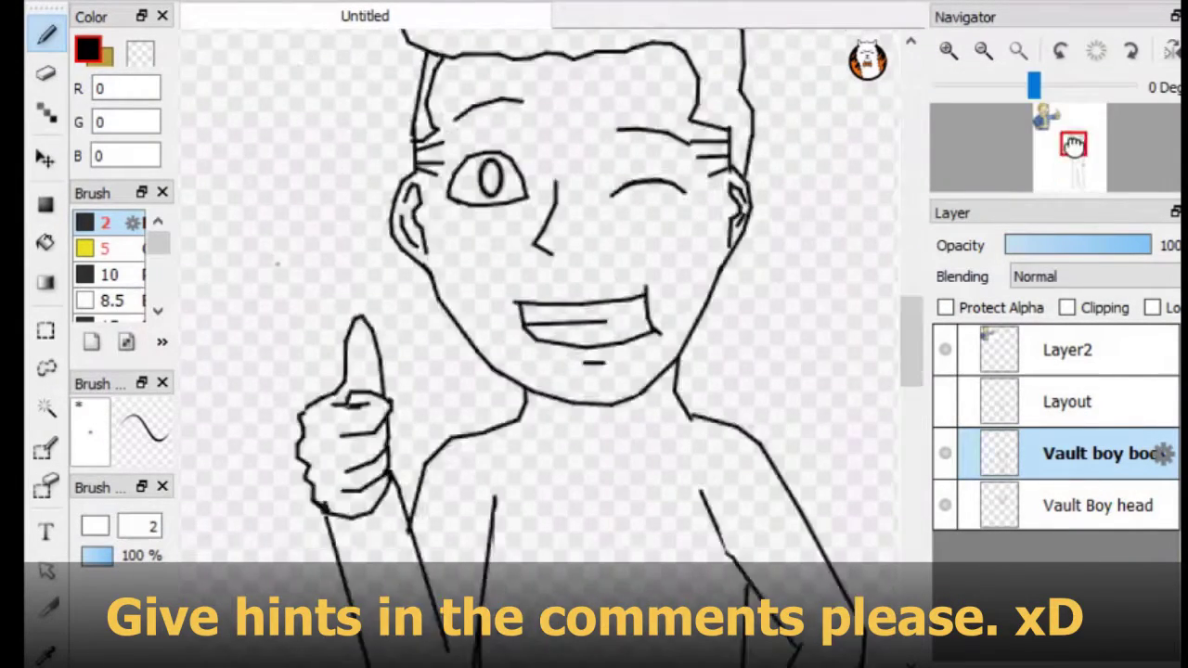
Step: Add a layer named Clothes above the body layer and draw the suit collar around the neck
left_click_drag(1074, 154, 1076, 134)
key("ctrl+shift+n")
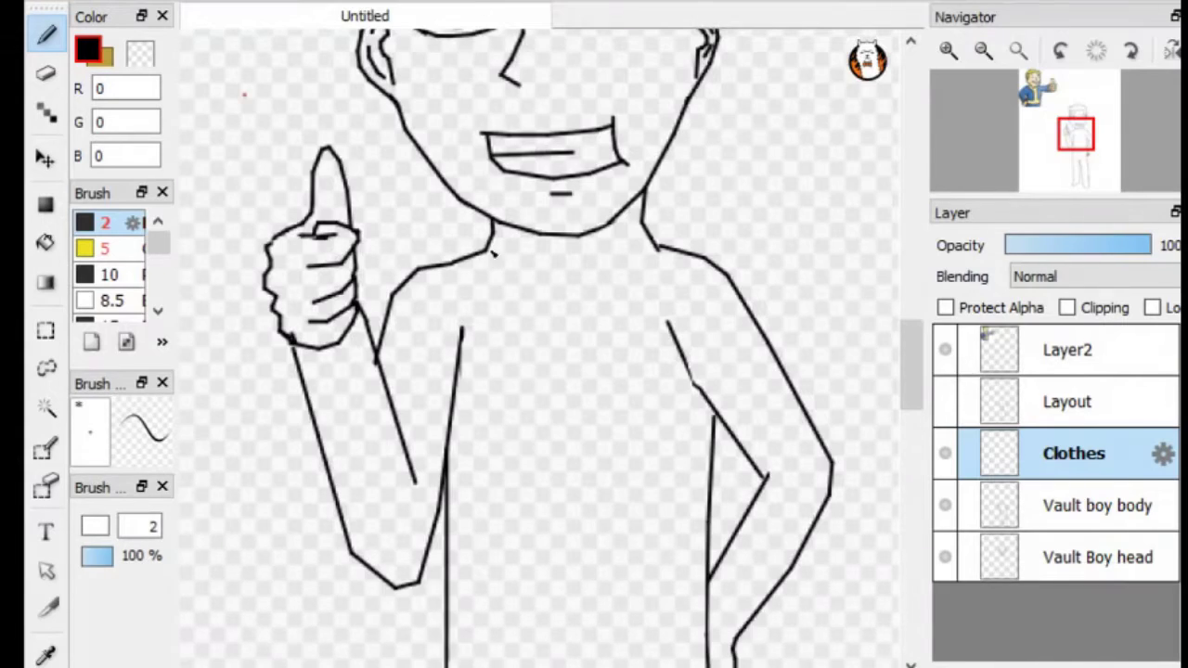
mouse_move(1076, 134)
left_mouse_down()
mouse_move(1079, 120)
mouse_move(1085, 138)
left_mouse_up()
mouse_move(307, 162)
left_mouse_down()
mouse_move(453, 204)
mouse_move(481, 175)
left_mouse_up()
left_click_drag(483, 173, 508, 169)
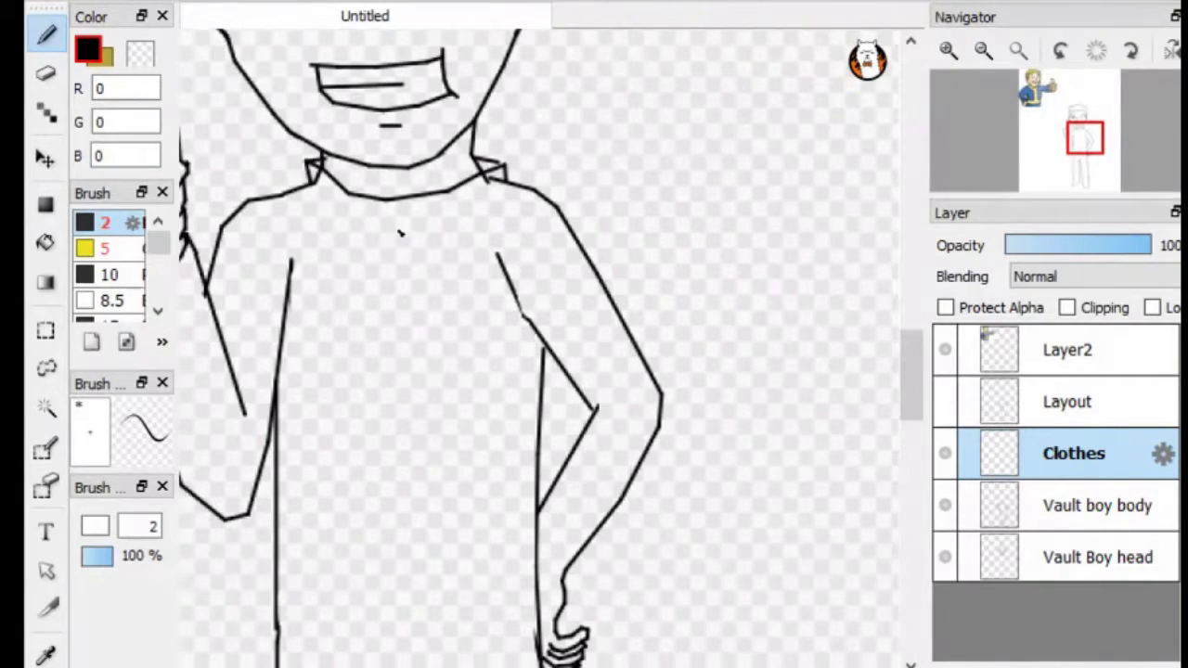
Step: Draw the jacket's front centre line and its curved hem across the hips
scroll(400, 234, "down", 3)
mouse_move(501, 237)
left_mouse_down()
mouse_move(492, 279)
mouse_move(509, 613)
mouse_move(421, 365)
mouse_move(518, 329)
mouse_move(563, 340)
left_mouse_up()
scroll(509, 612, "up", 3)
Step: Erase the stray diagonal at the jacket's front hem, and the overlapping side lines on the Vault boy body layer
key("e")
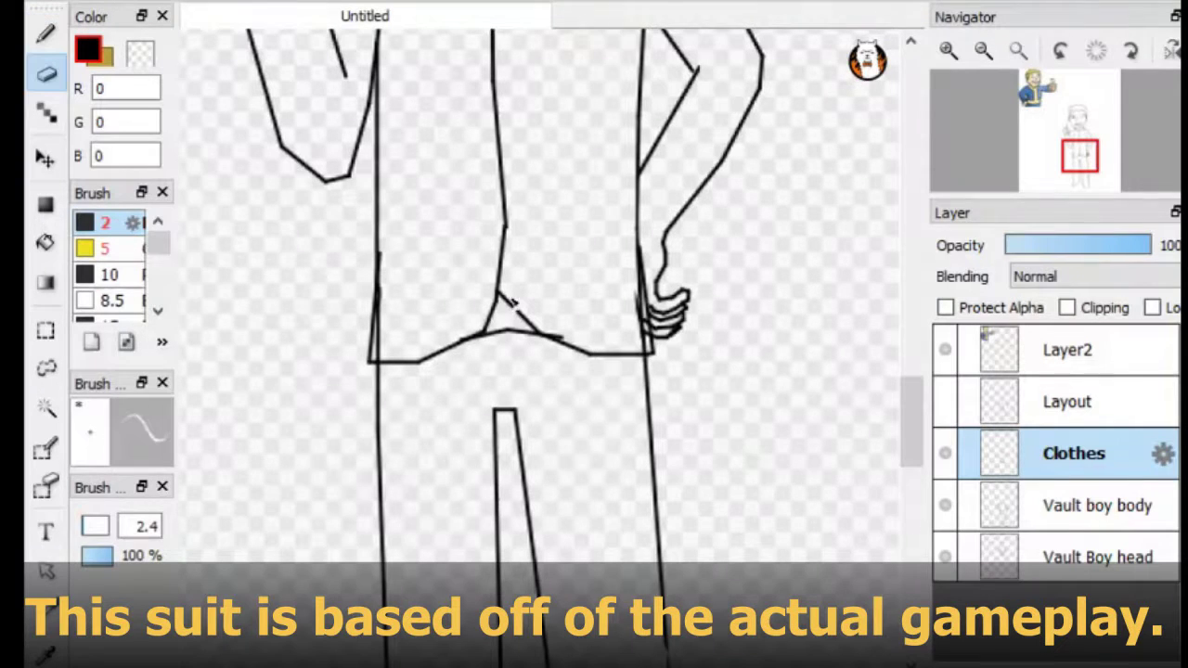
left_click(1067, 505)
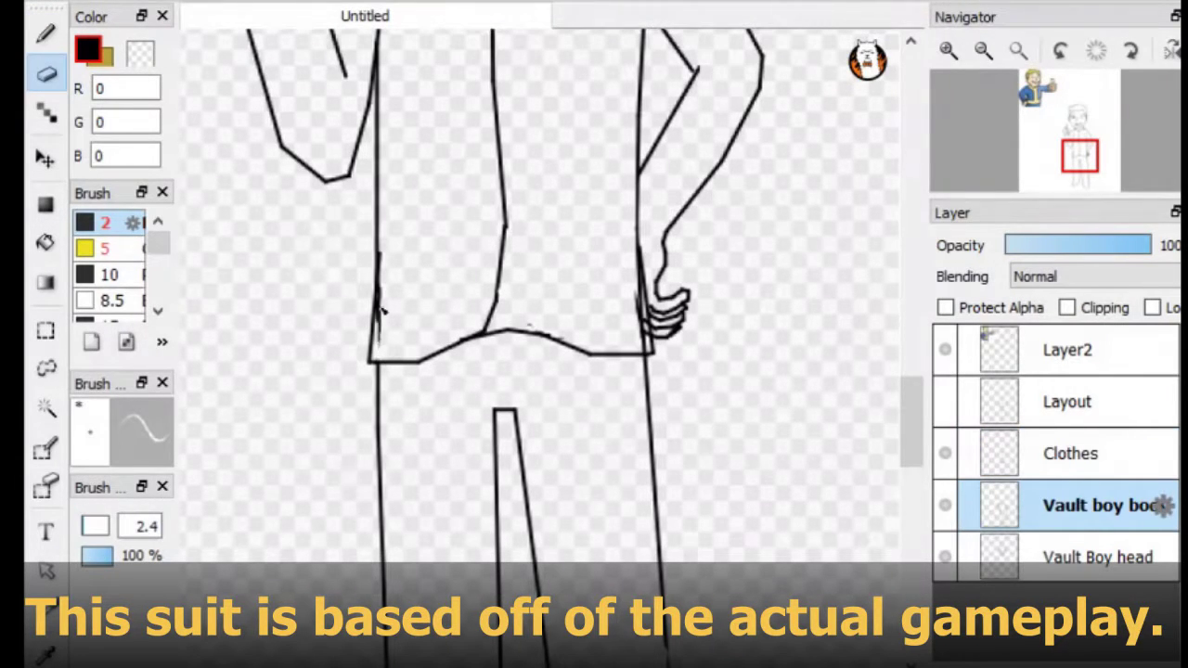
key("b")
Step: Add ankle and sole lines to both feet to turn them into shoes
scroll(634, 295, "down", 3)
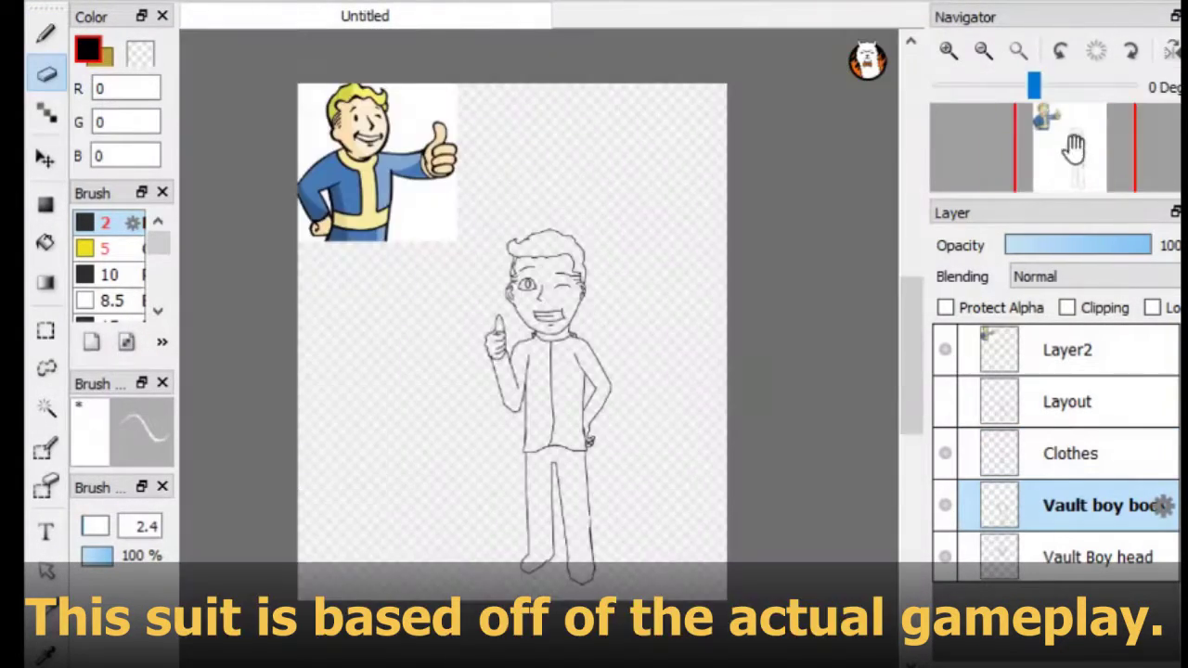
scroll(520, 482, "up", 3)
left_click_drag(515, 511, 665, 483)
mouse_move(678, 527)
left_mouse_down()
mouse_move(552, 446)
mouse_move(415, 317)
left_mouse_up()
mouse_move(491, 424)
left_mouse_down()
mouse_move(570, 491)
mouse_move(650, 382)
left_mouse_up()
scroll(565, 478, "down", 3)
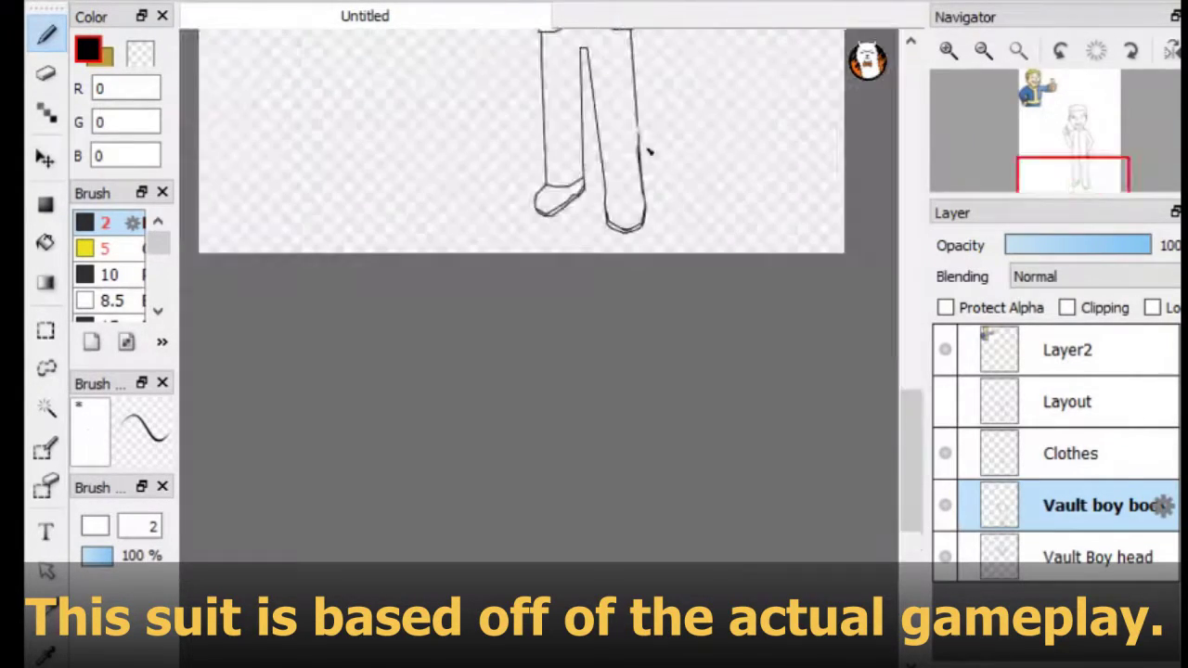
Step: Draw sleeve cuffs at both wrists with outer sleeve lines along the forearms on the Clothes layer
scroll(557, 279, "up", 3)
scroll(557, 278, "up", 2)
left_click_drag(1071, 164, 1068, 136)
scroll(1055, 139, "down", 3)
scroll(1071, 164, "up", 3)
left_click_drag(419, 309, 515, 570)
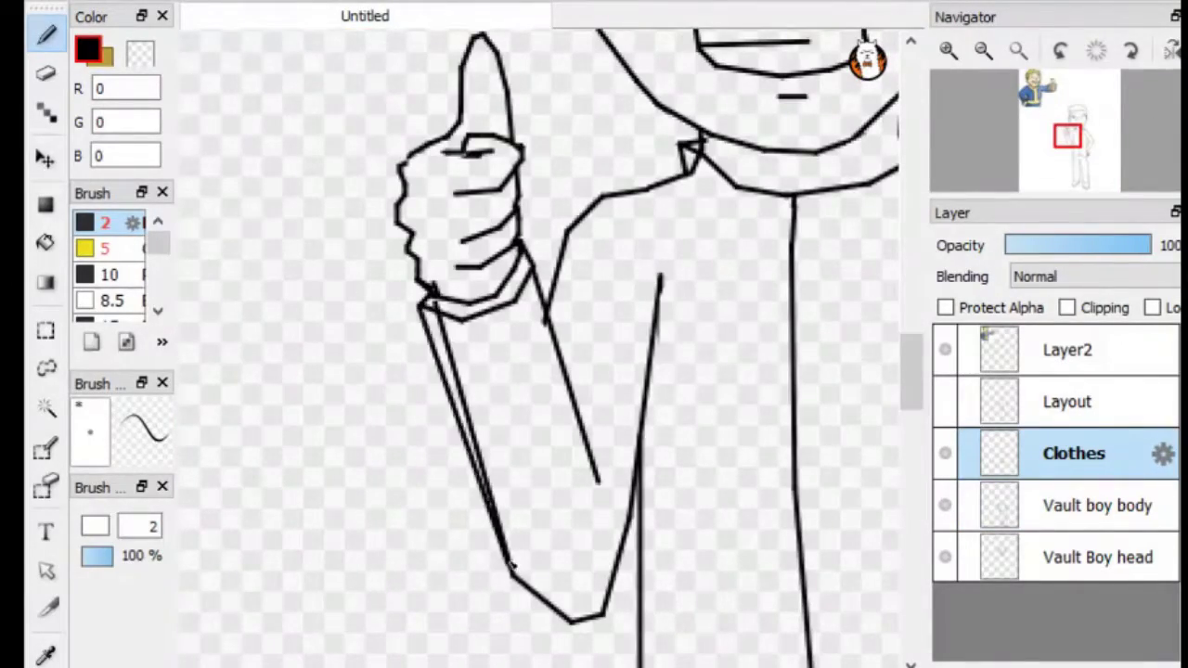
left_click_drag(1067, 137, 1088, 147)
mouse_move(487, 408)
left_mouse_down()
mouse_move(529, 431)
mouse_move(613, 308)
left_mouse_up()
Step: Check the reference jacket and draw a vertical trim line down each side of the suit's centre line
left_click_drag(1088, 146, 1080, 140)
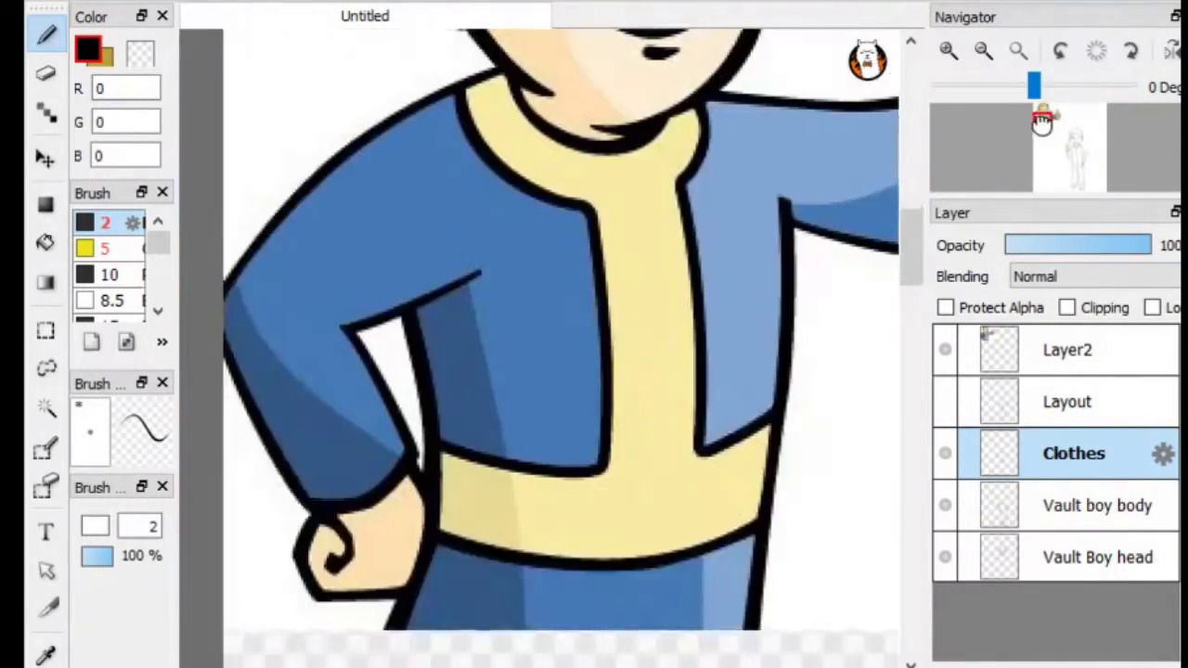
mouse_move(409, 82)
left_mouse_down()
mouse_move(469, 158)
mouse_move(484, 638)
left_mouse_up()
left_click_drag(685, 90, 566, 423)
Step: Extend the lower ends of both trim lines outward to the jacket's side seams to form the waistband
left_click_drag(1080, 140, 1074, 164)
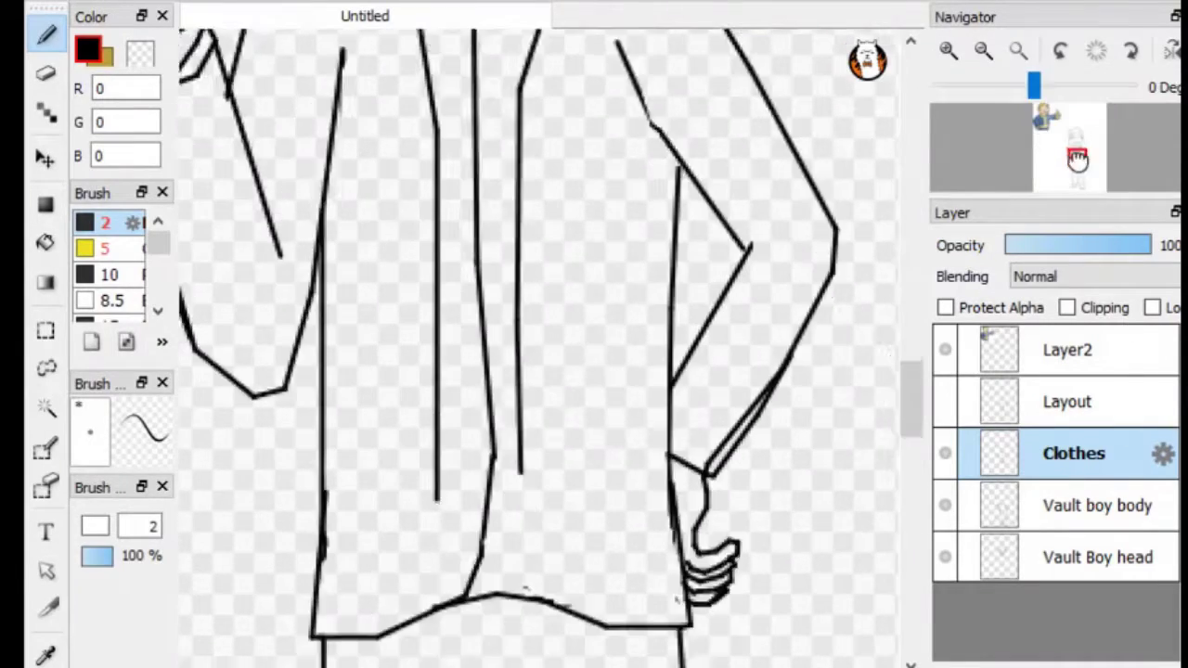
left_click_drag(442, 312, 317, 399)
left_click_drag(512, 283, 639, 357)
left_click_drag(1077, 153, 1068, 162)
scroll(730, 159, "down", 2)
scroll(730, 159, "down", 2)
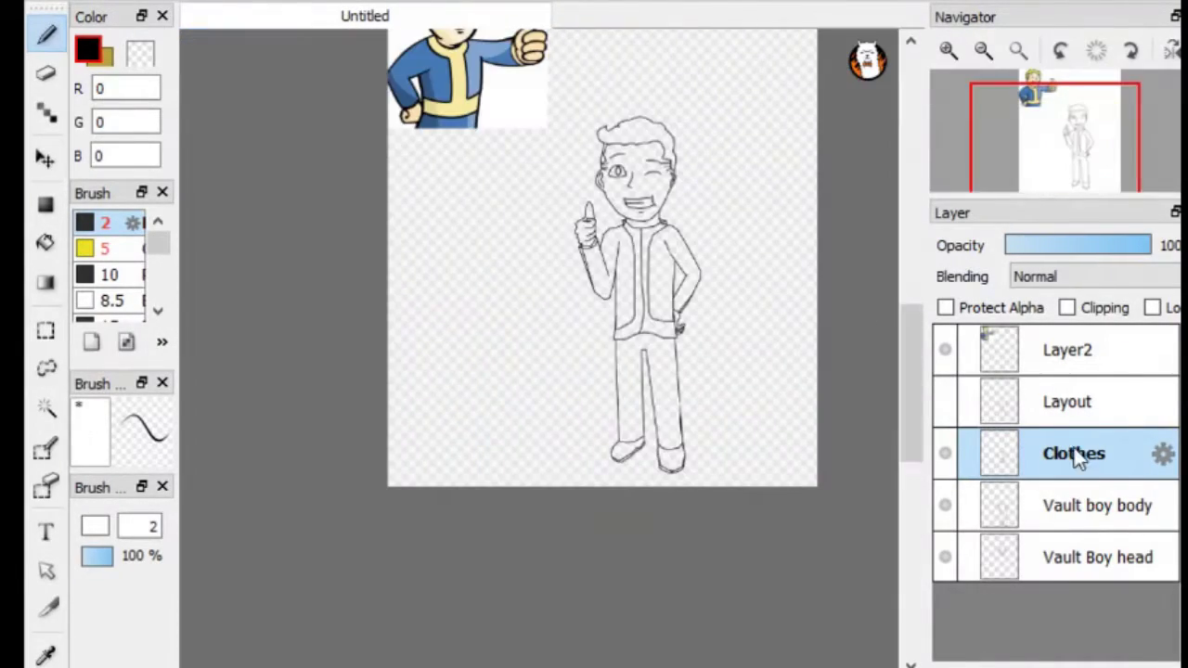
Step: Set the eraser to size 5 and erase the body lines showing under the sleeves on the Vault boy body layer
left_click(1095, 505)
key("e")
scroll(292, 355, "up", 4)
scroll(244, 418, "down", 2)
left_click_drag(1074, 165, 1093, 145)
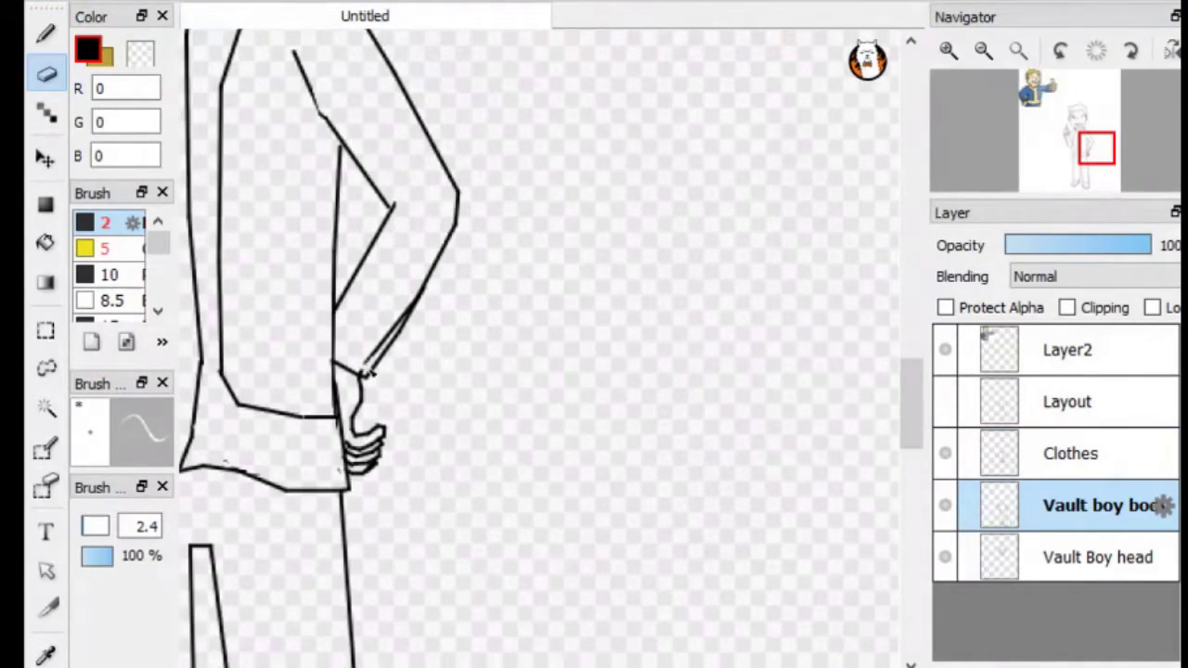
left_click_drag(86, 526, 97, 526)
left_click_drag(1093, 145, 1077, 155)
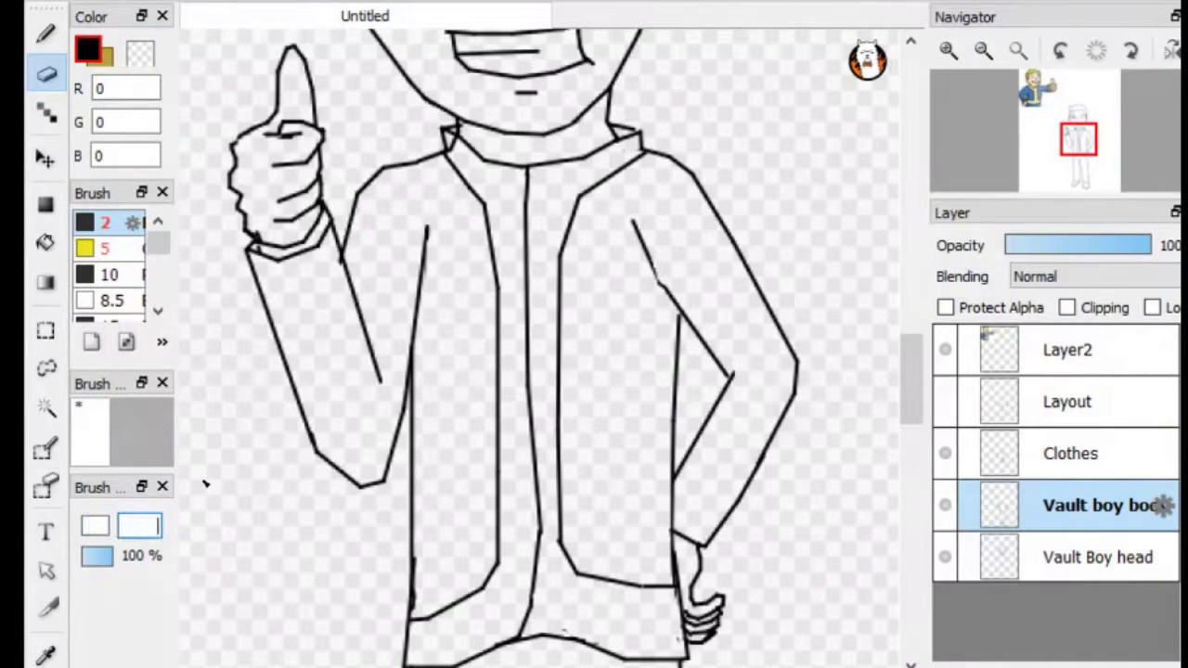
scroll(276, 144, "up", 3)
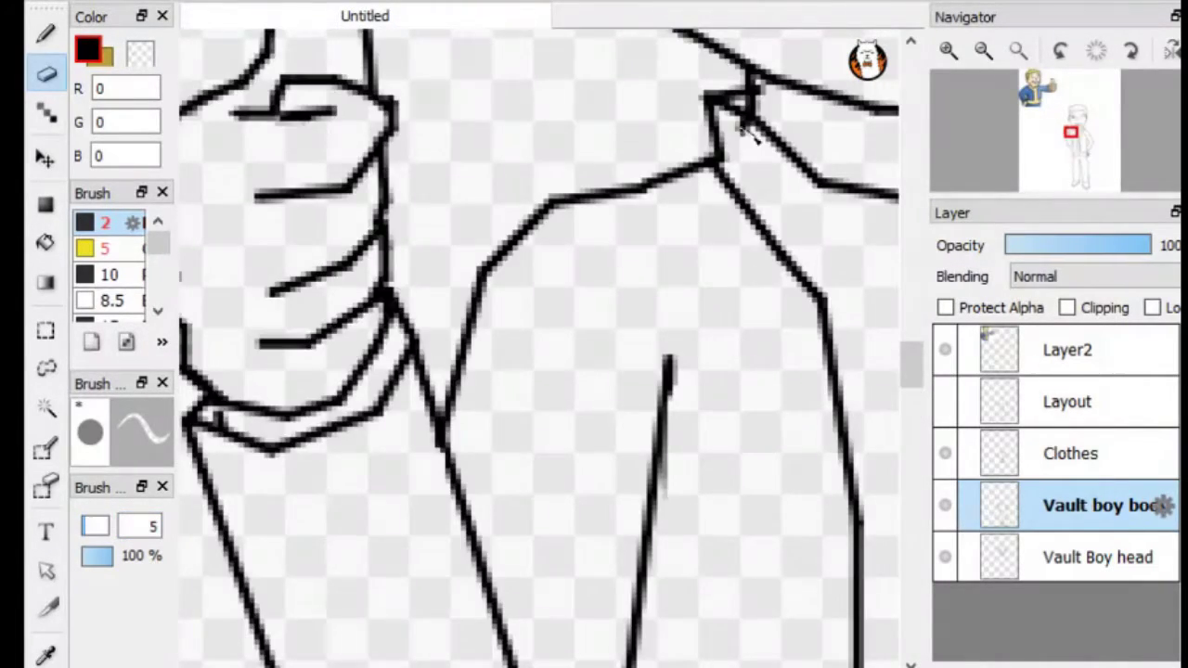
Step: Erase leftover body lines around the collar, bent elbow and hip hand on the Vault boy body layer
scroll(752, 135, "down", 3)
key("Up")
key("Down")
scroll(753, 196, "up", 3)
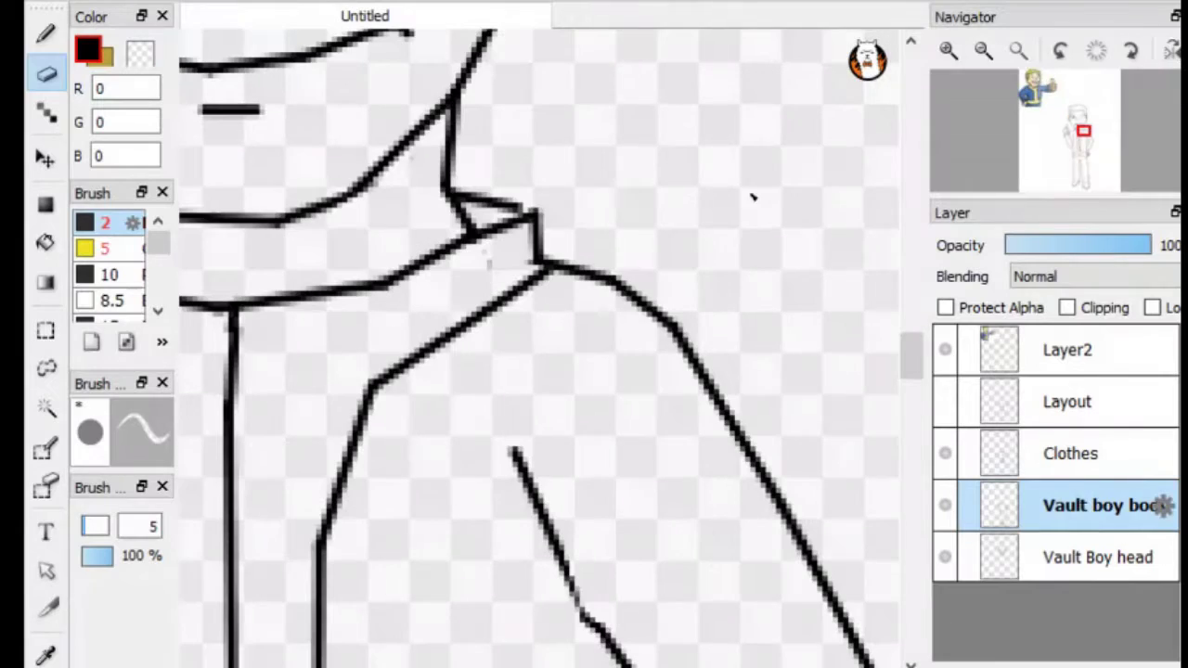
scroll(796, 394, "down", 5)
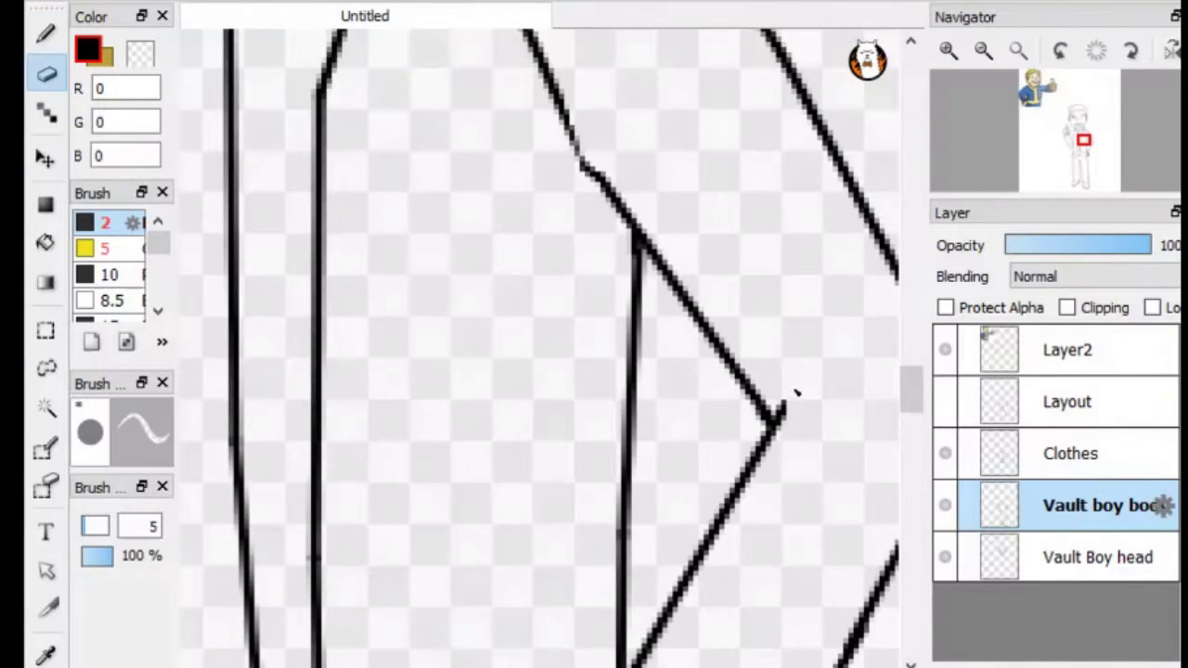
scroll(797, 393, "down", 3)
key("Up")
scroll(533, 278, "up", 3)
key("Down")
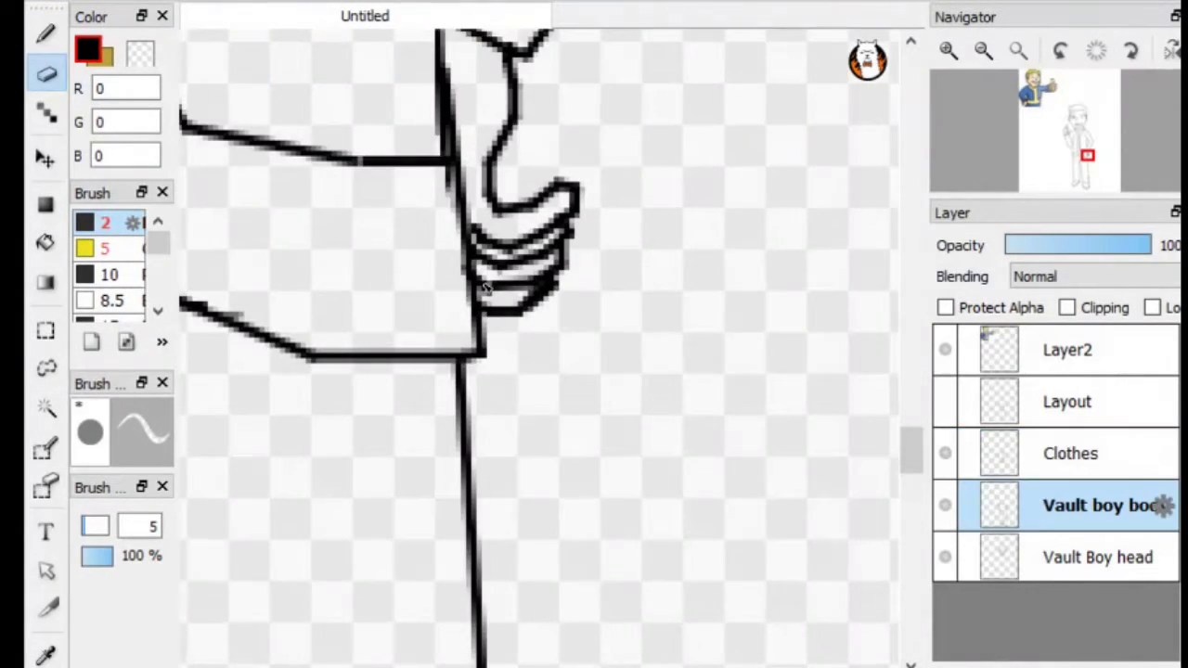
Step: On the Clothes layer, erase the stray line at the jacket's side seam and redraw the weak part of the hem
scroll(484, 288, "down", 3)
scroll(548, 376, "up", 3)
key("Up")
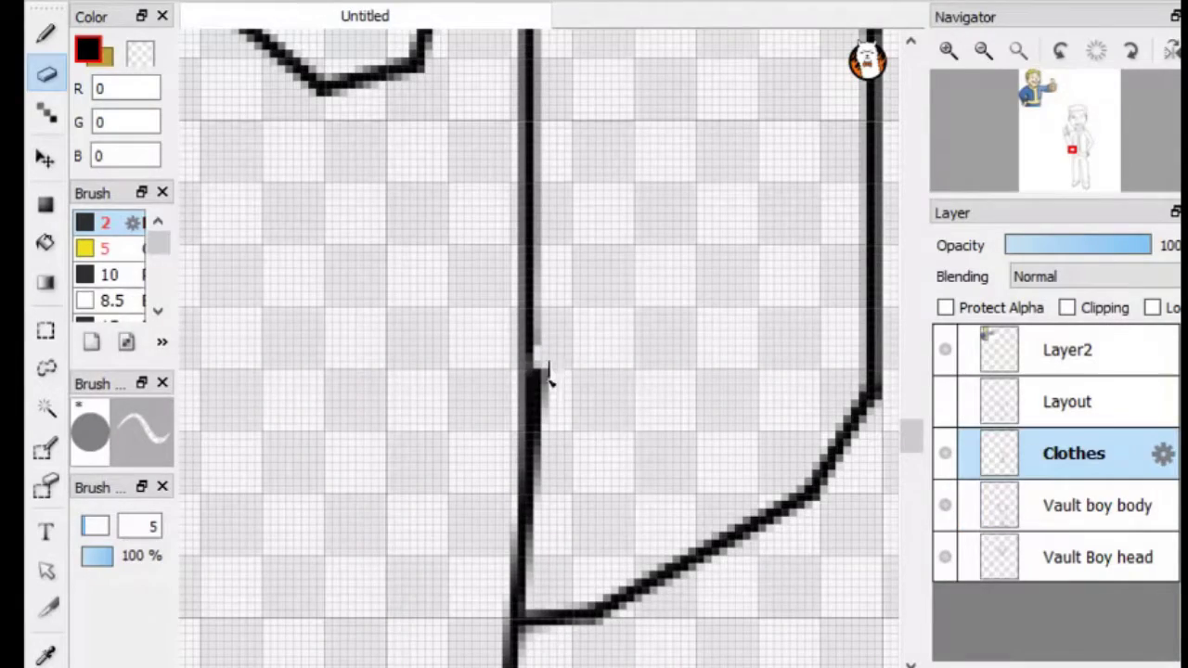
scroll(549, 376, "down", 4)
key("b")
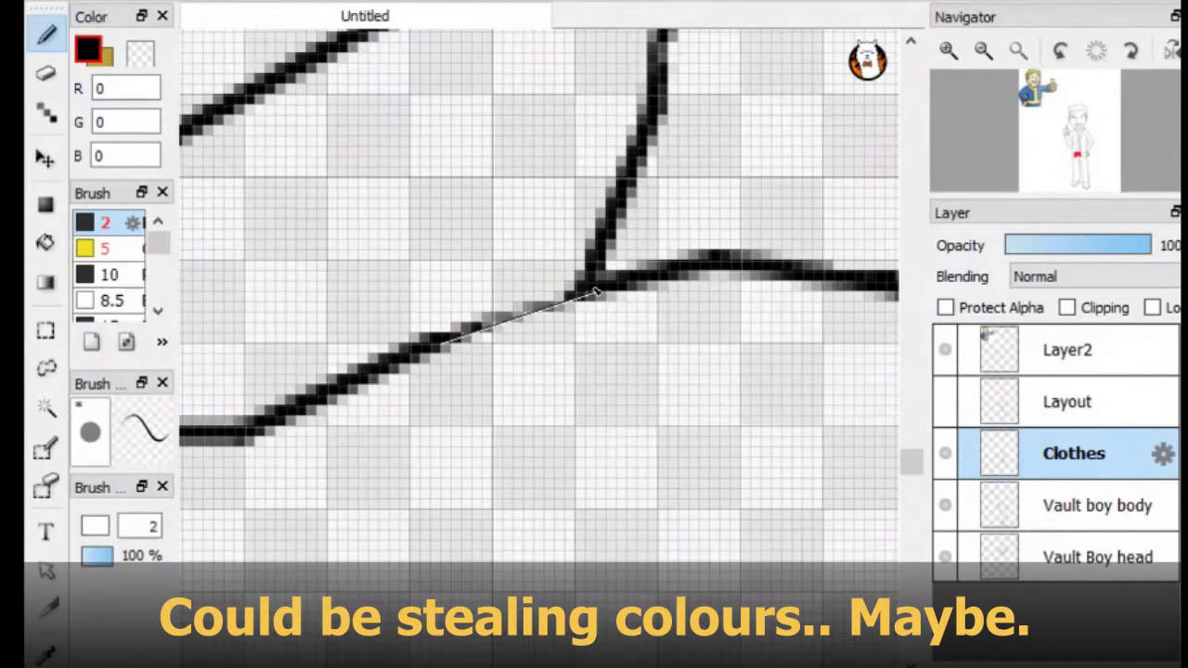
scroll(499, 290, "down", 3)
key("ctrl+0")
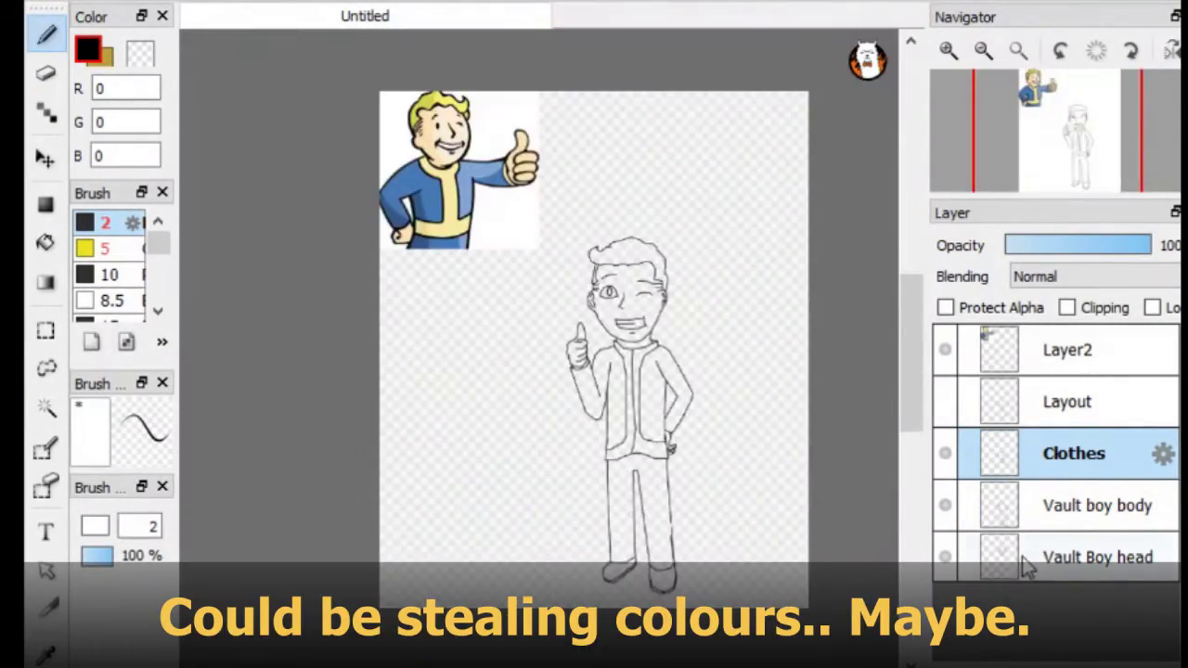
Step: Remove the Layout layer and merge the clothes, body and head layers into one layer named Vault Boy
left_click(1050, 398)
left_click(1070, 645)
left_click(1074, 401)
double_click(1069, 642)
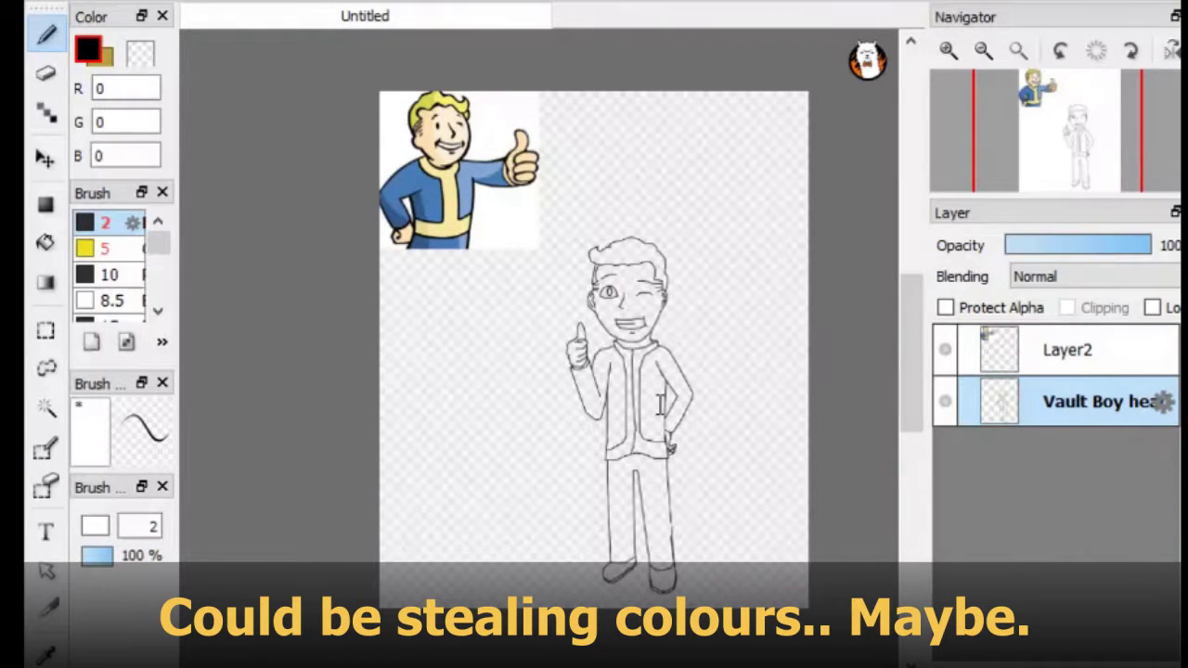
Step: Sample the reference's hair yellow (251, 243, 96) and fill the character's hair with it on a new layer
left_click(45, 408)
left_click(424, 89)
left_click(46, 243)
key("ctrl+shift+n")
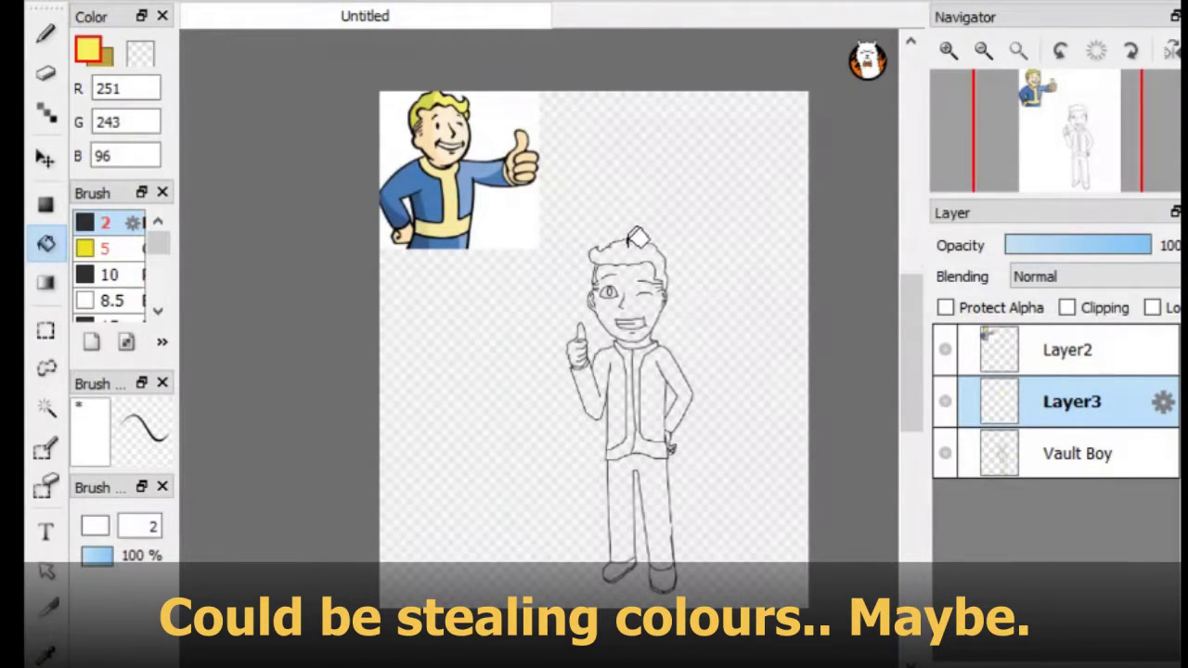
scroll(570, 321, "up", 3)
left_click(571, 320)
Step: Sample the reference's skin tone (255, 240, 214) and fill the face, neck and hands with it
scroll(658, 504, "down", 3)
left_click(409, 199, "alt")
left_click(682, 452)
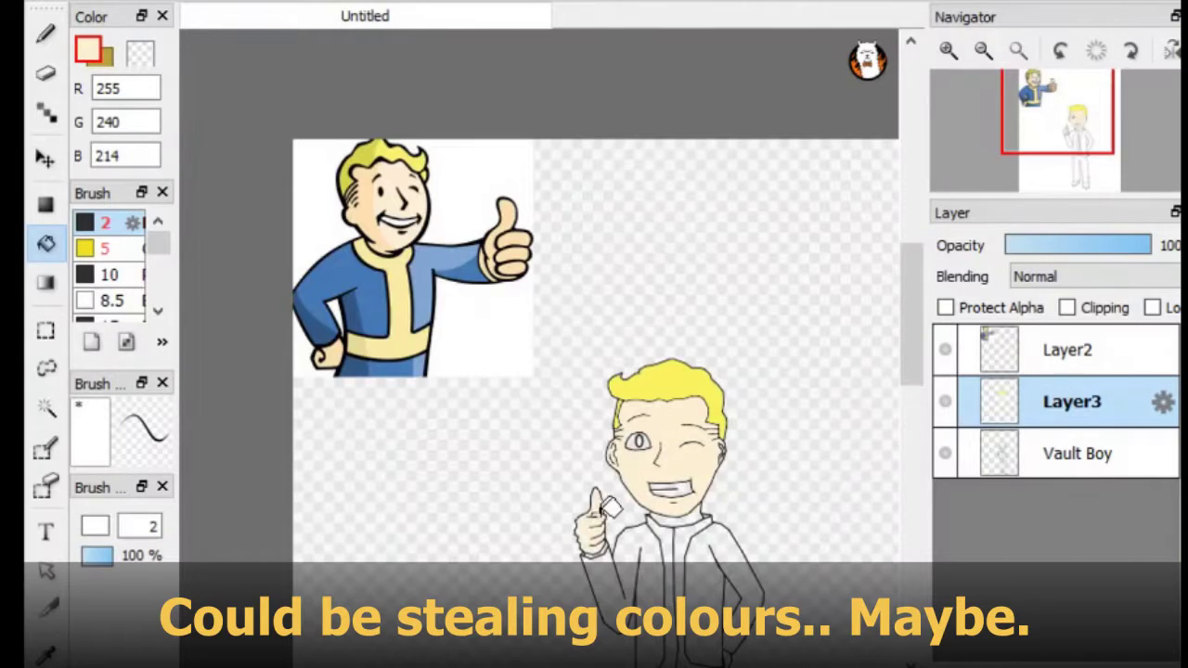
scroll(327, 243, "up", 3)
scroll(327, 243, "up", 2)
scroll(594, 353, "down", 4)
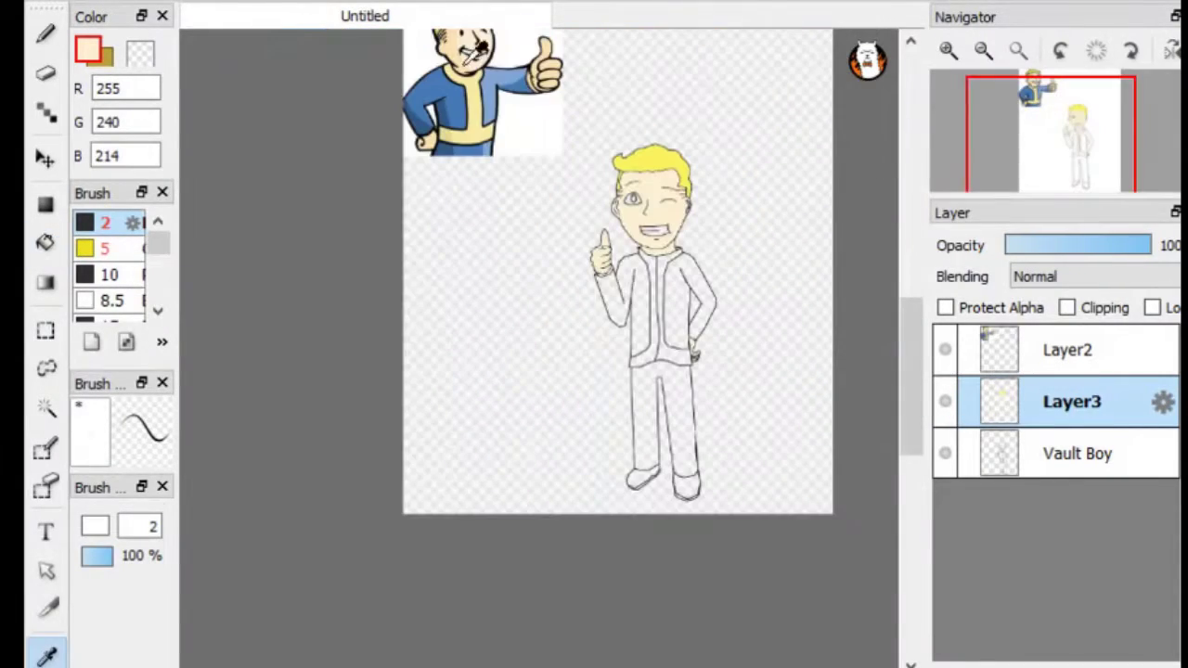
Step: Sample the reference suit's blue (71, 123, 183) and fill the jacket, sleeves, trousers and shoe soles
left_click(446, 102, "alt")
left_click(692, 325)
left_click(683, 399)
scroll(387, 488, "up", 4)
scroll(387, 489, "down", 6)
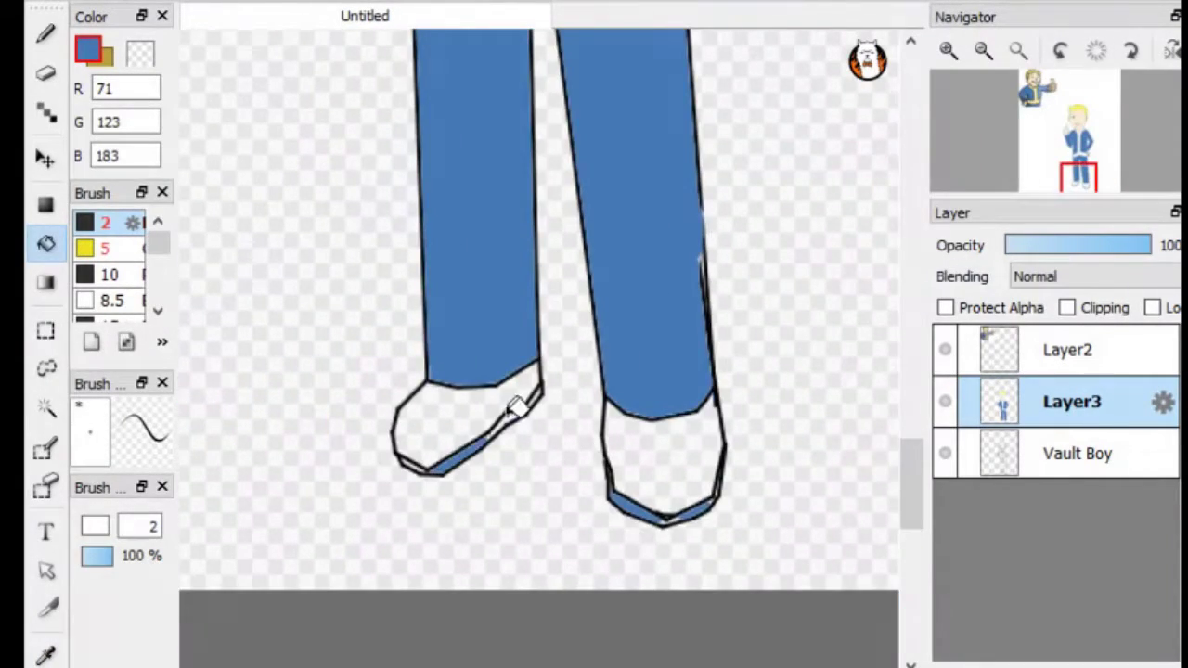
Step: Sample the reference's pale yellow (250, 236, 165) and fill the collar, centre trim, waistband and shoes
left_click(357, 185, "alt")
scroll(445, 279, "up", 4)
left_click(298, 418)
left_click(376, 641)
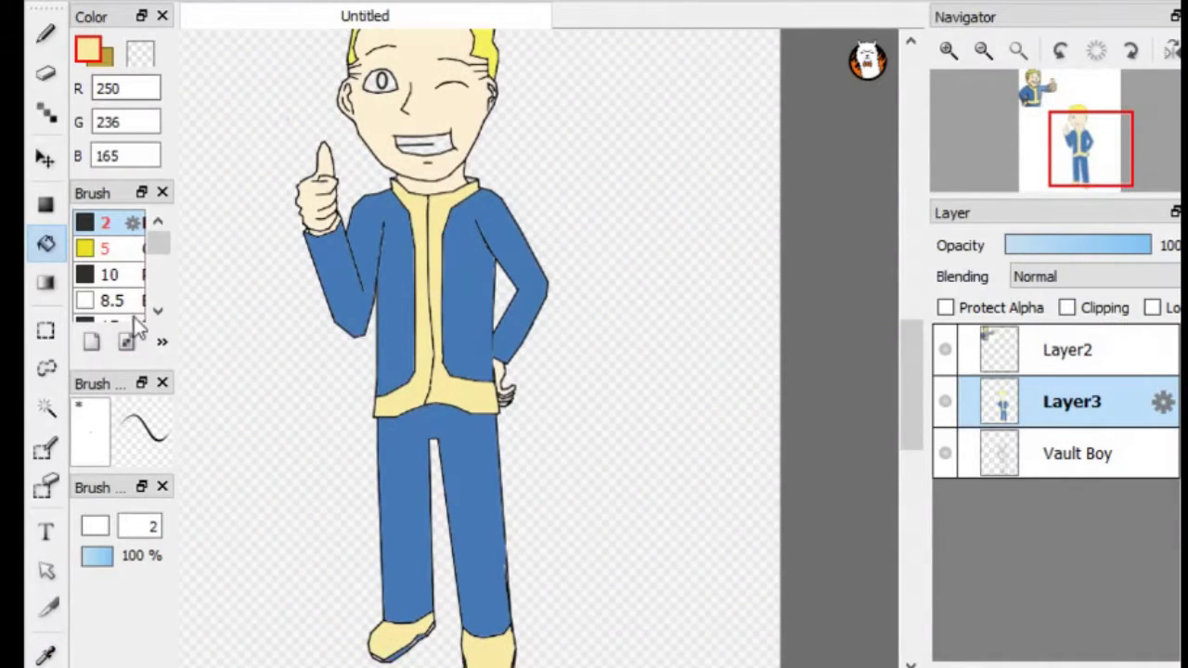
Step: Colour the open eye and teeth white with a black pupil, and sample the suit's blue for the pen
scroll(404, 74, "up", 4)
left_click(402, 78, "alt")
left_click(45, 35)
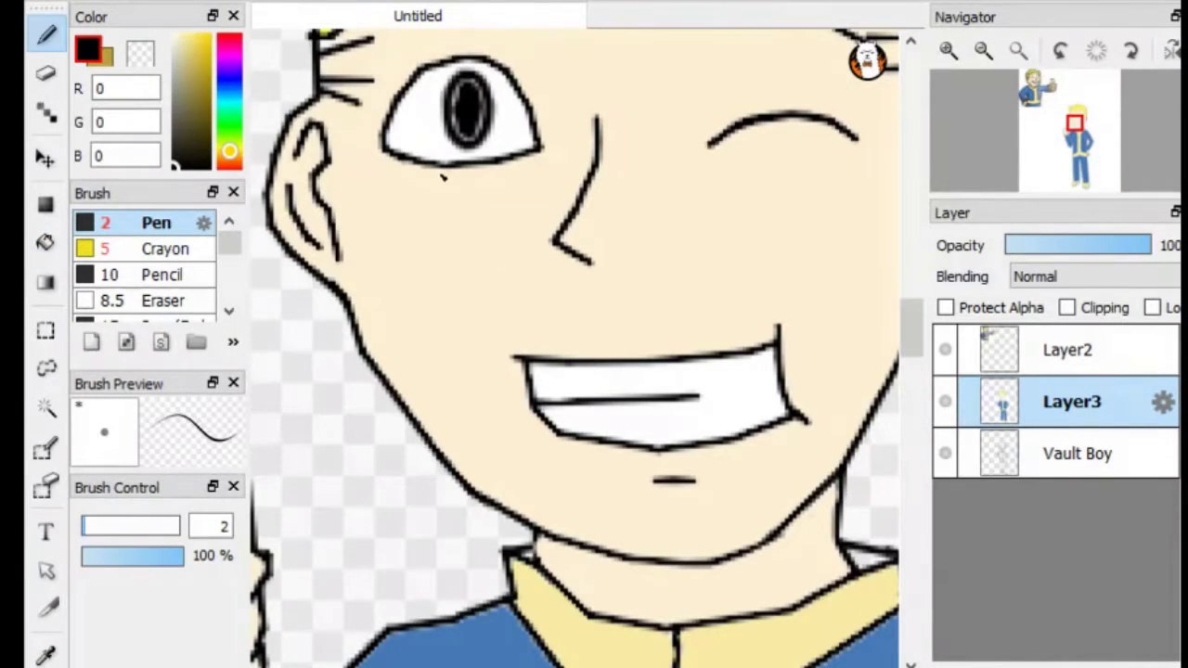
mouse_move(458, 134)
left_mouse_down()
mouse_move(483, 98)
mouse_move(469, 140)
left_mouse_up()
scroll(468, 140, "down", 3)
left_click(371, 431, "alt")
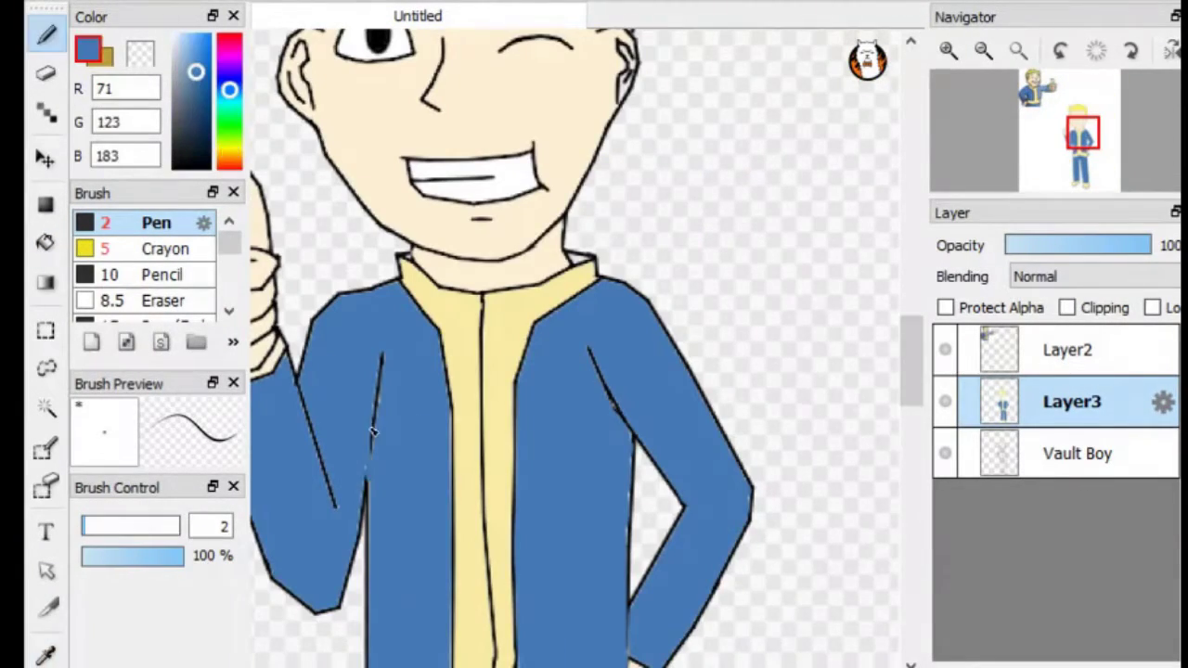
left_click_drag(1068, 401, 1068, 350)
left_click_drag(1076, 453, 1077, 350)
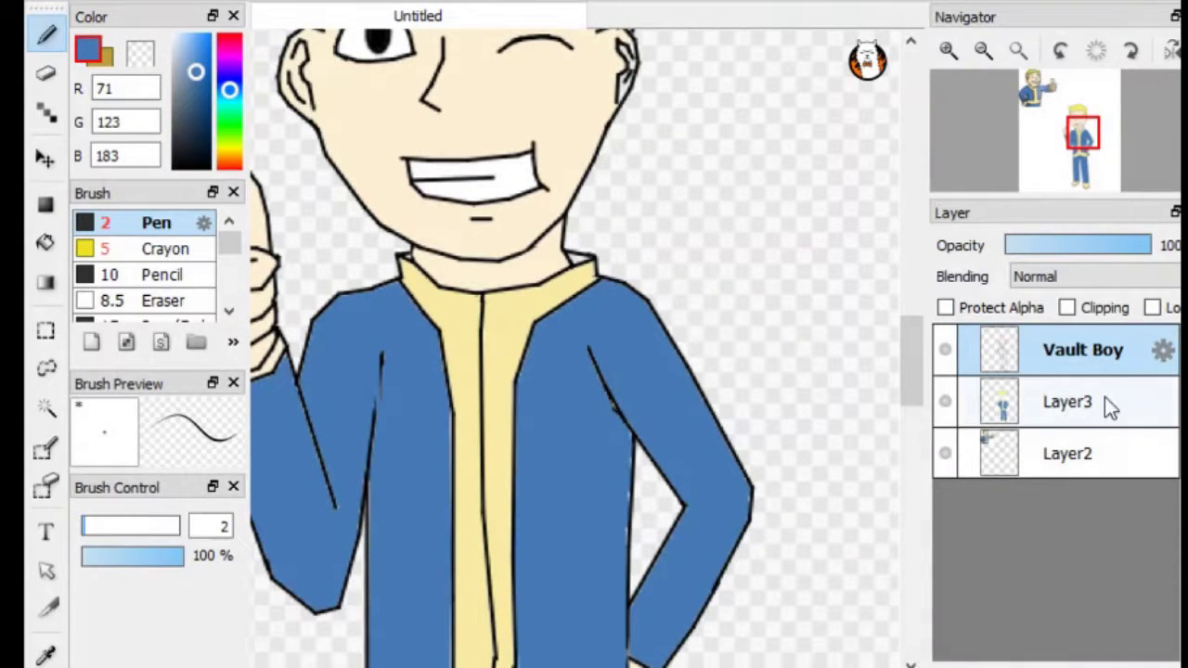
key("ctrl+z")
key("ctrl+z")
Step: Move the Vault Boy line layer above the others, delete the reference image layer and rename Layer3 as colour
left_click_drag(1075, 453, 1075, 352)
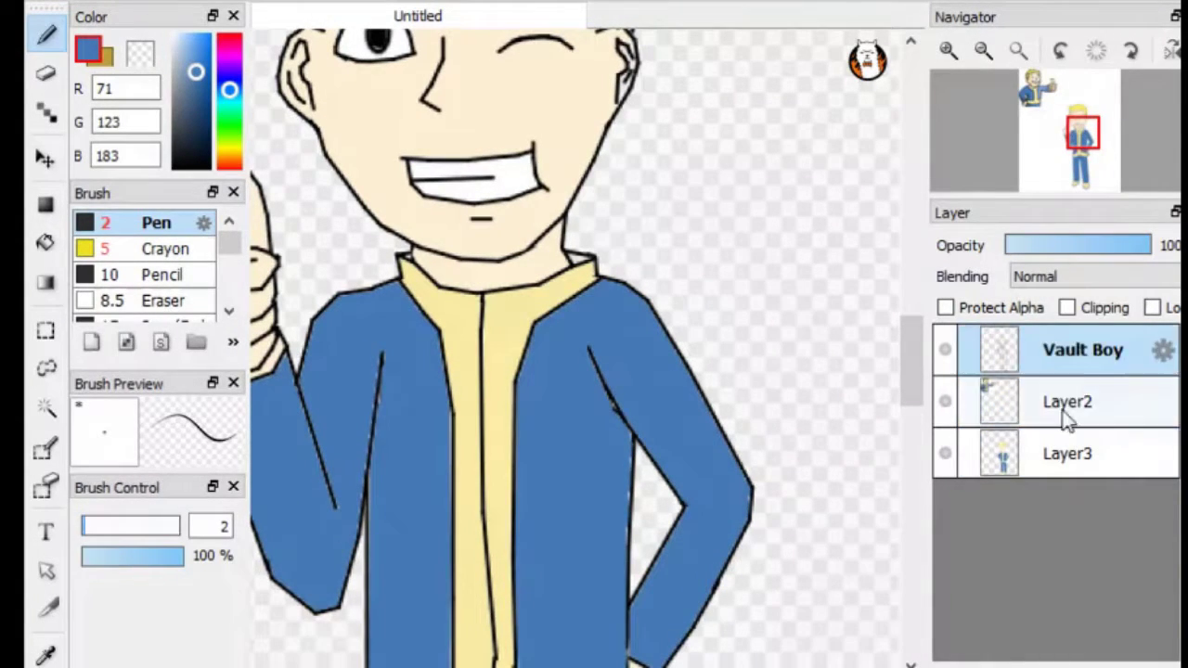
left_click(1068, 405)
left_click(1065, 457)
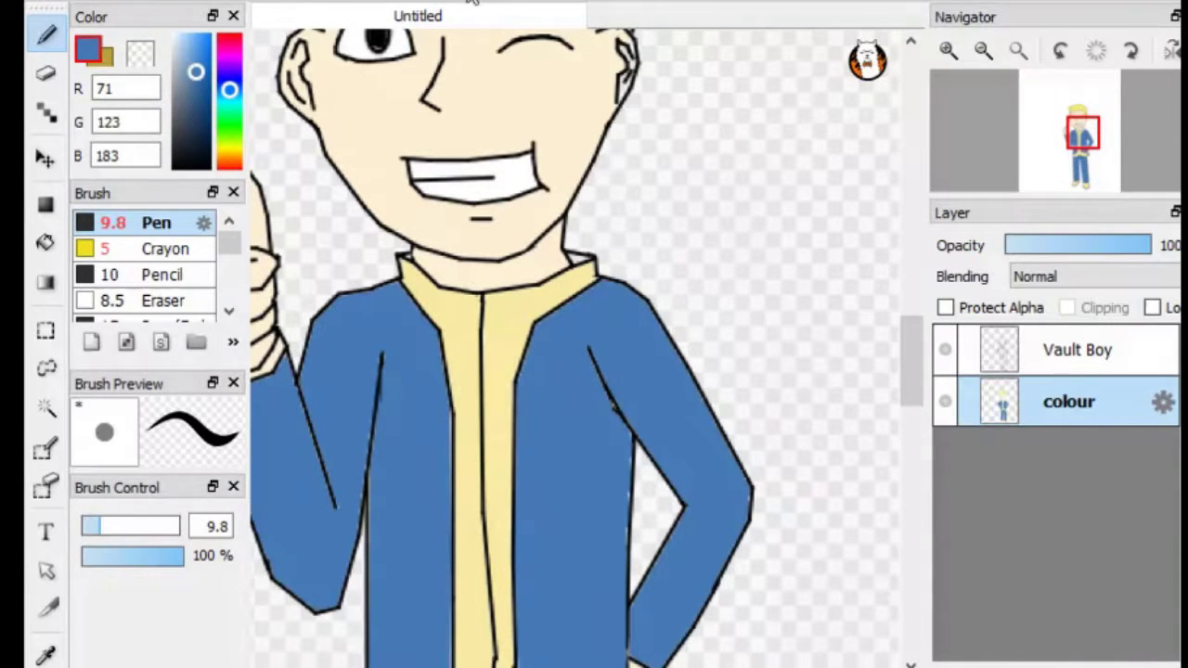
Step: Paint blue over the unfilled gaps along the raised arm's lines on the colour layer, reducing the pen to 4.6
left_click_drag(377, 418, 364, 481)
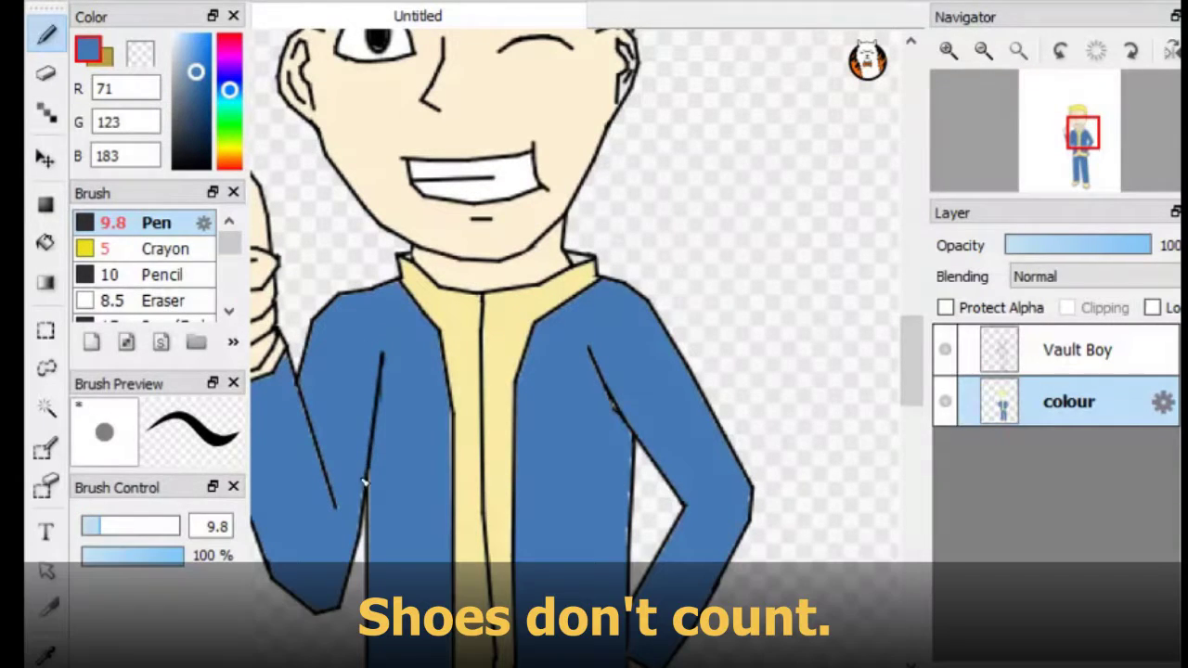
left_click_drag(297, 379, 339, 511)
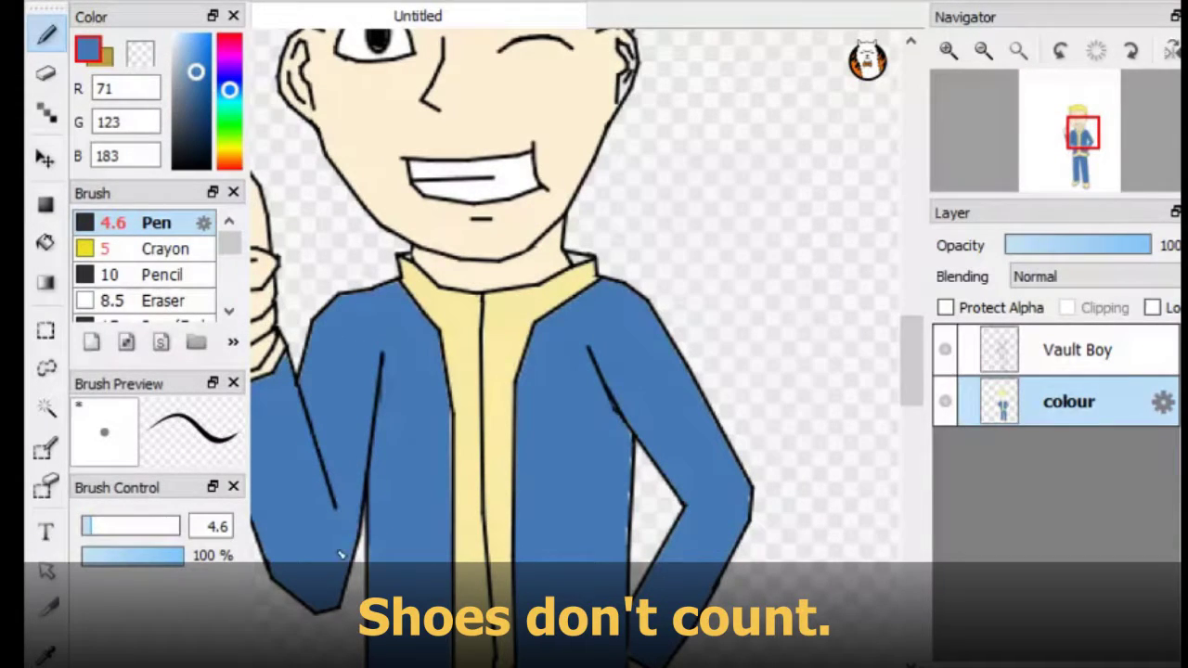
scroll(752, 509, "down", 5)
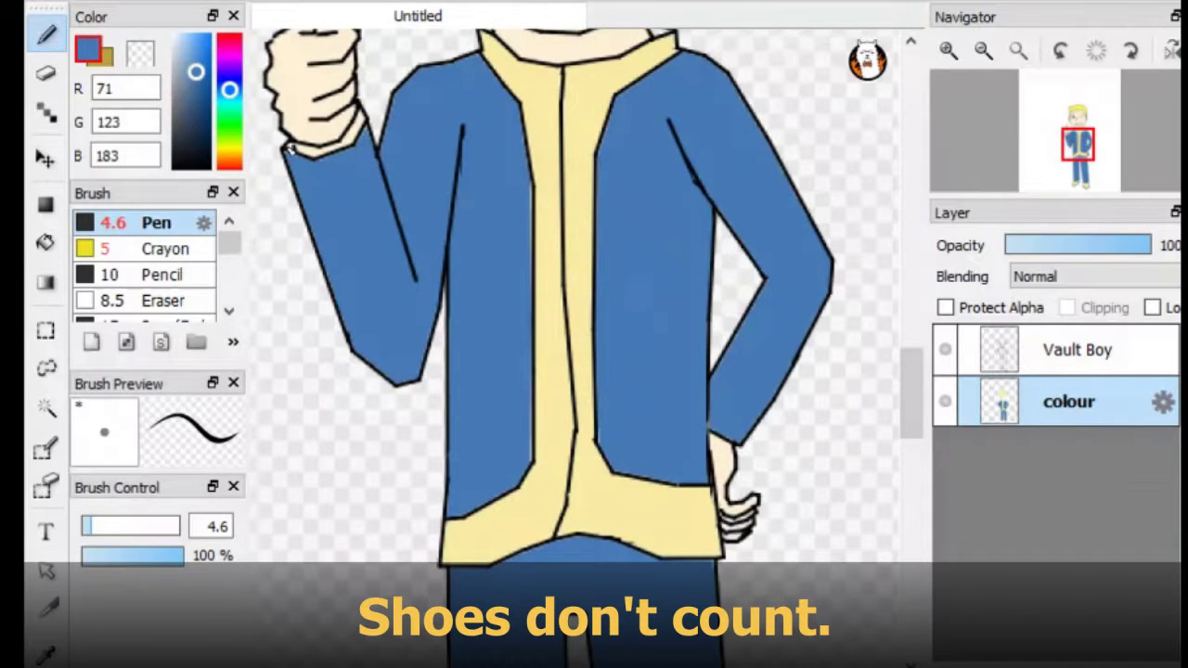
Step: Fill the gaps in both shoe soles with blue and touch up the open eye's pupil in black
scroll(414, 275, "down", 8)
scroll(579, 233, "down", 5)
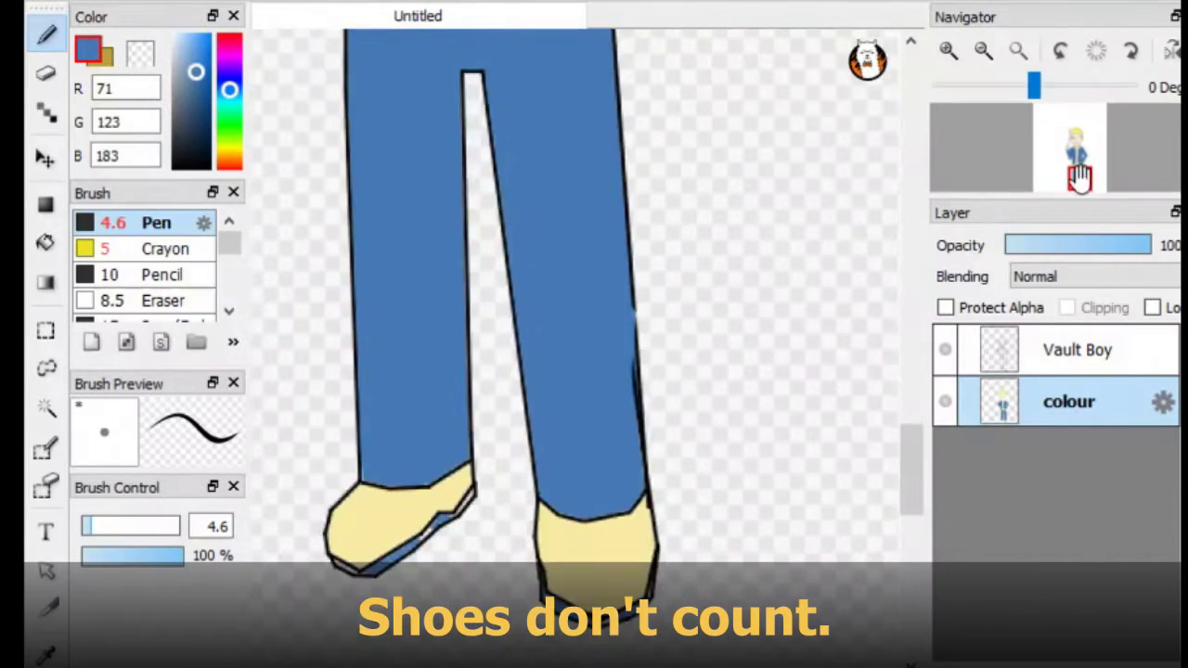
scroll(433, 522, "up", 3)
mouse_move(433, 522)
left_mouse_down()
mouse_move(629, 402)
mouse_move(659, 351)
left_mouse_up()
scroll(659, 351, "down", 3)
scroll(835, 483, "up", 4)
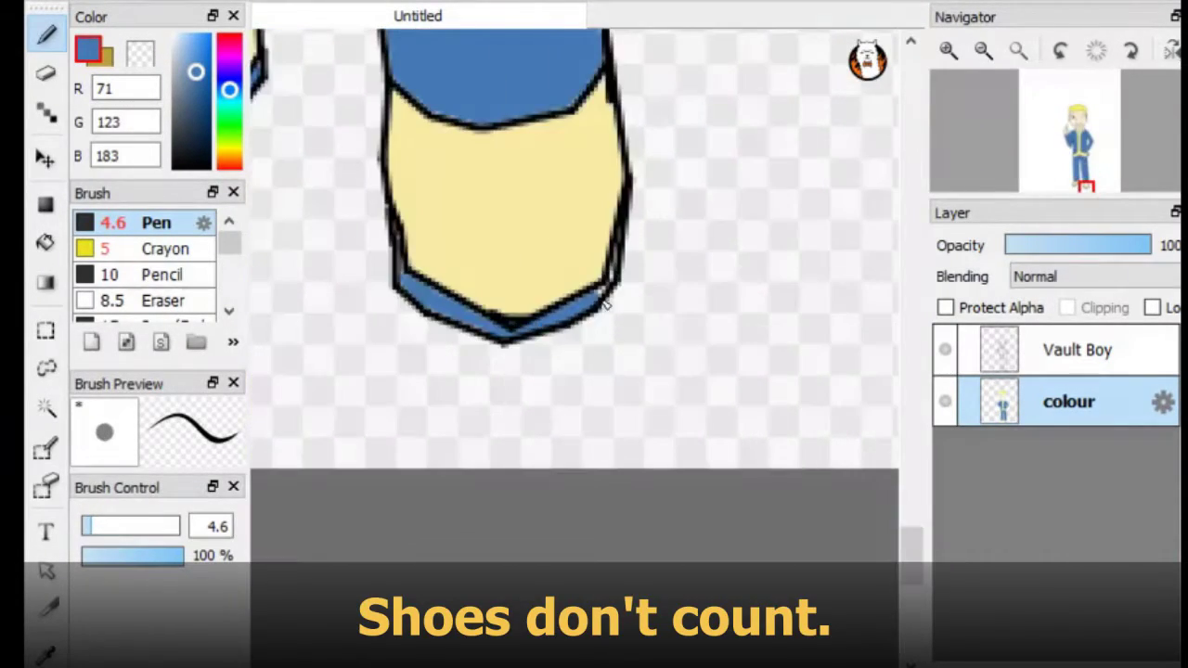
left_click_drag(621, 255, 471, 320)
scroll(549, 465, "down", 4)
scroll(1096, 124, "up", 5)
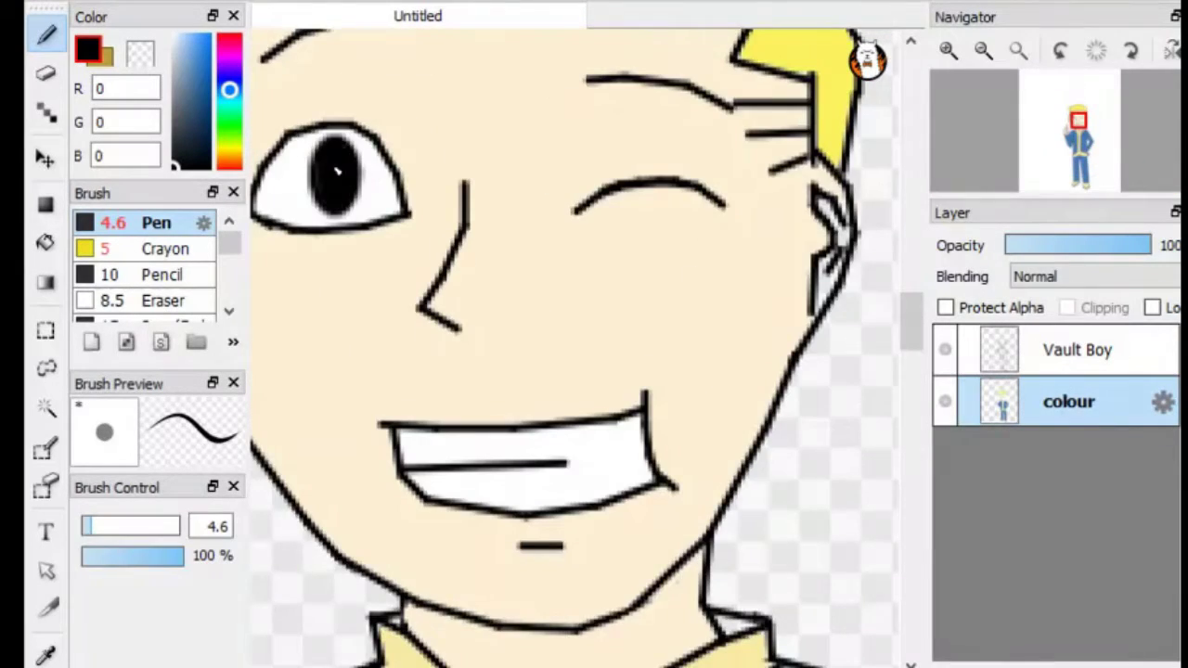
Step: Refill both shoes with a darker tan (200, 188, 123) based on their current yellow
mouse_move(1095, 130)
left_mouse_down()
mouse_move(1086, 202)
mouse_move(1077, 139)
left_mouse_up()
key("i")
left_click(424, 487)
left_click(185, 66)
left_click(45, 242)
left_click(423, 487)
left_click(511, 506)
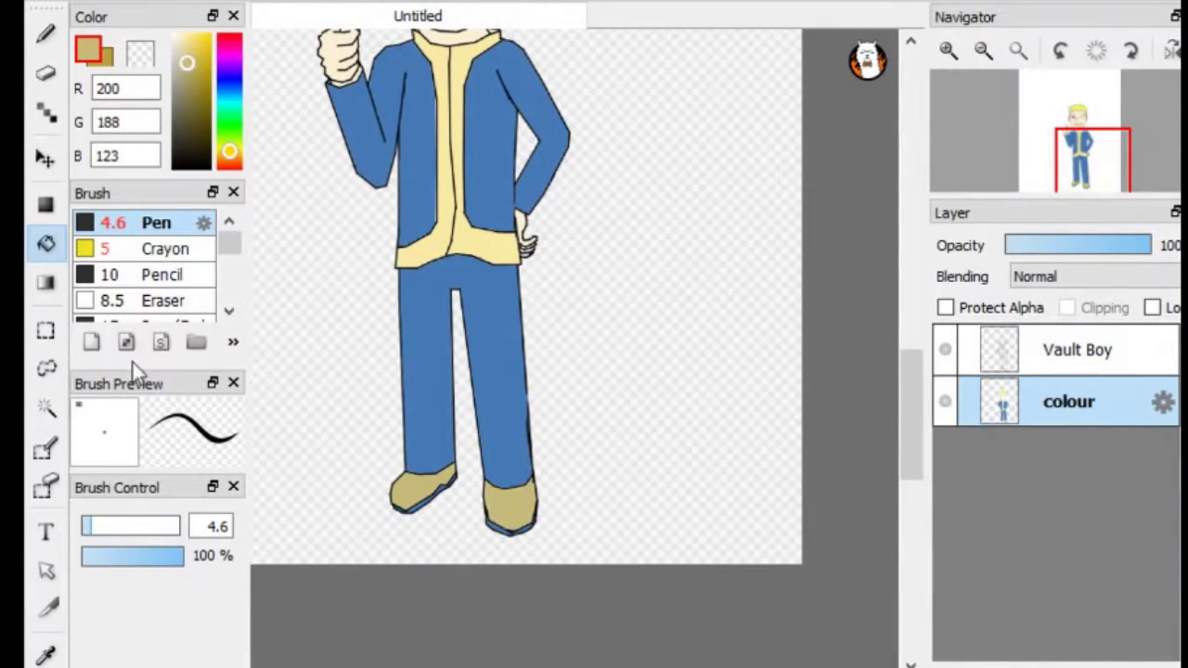
Step: Merge the Vault Boy line layer into the colour layer and move the character to the middle of the canvas
scroll(1074, 139, "down", 3)
left_click(1077, 350)
key("ctrl+e")
left_click_drag(566, 437, 518, 378)
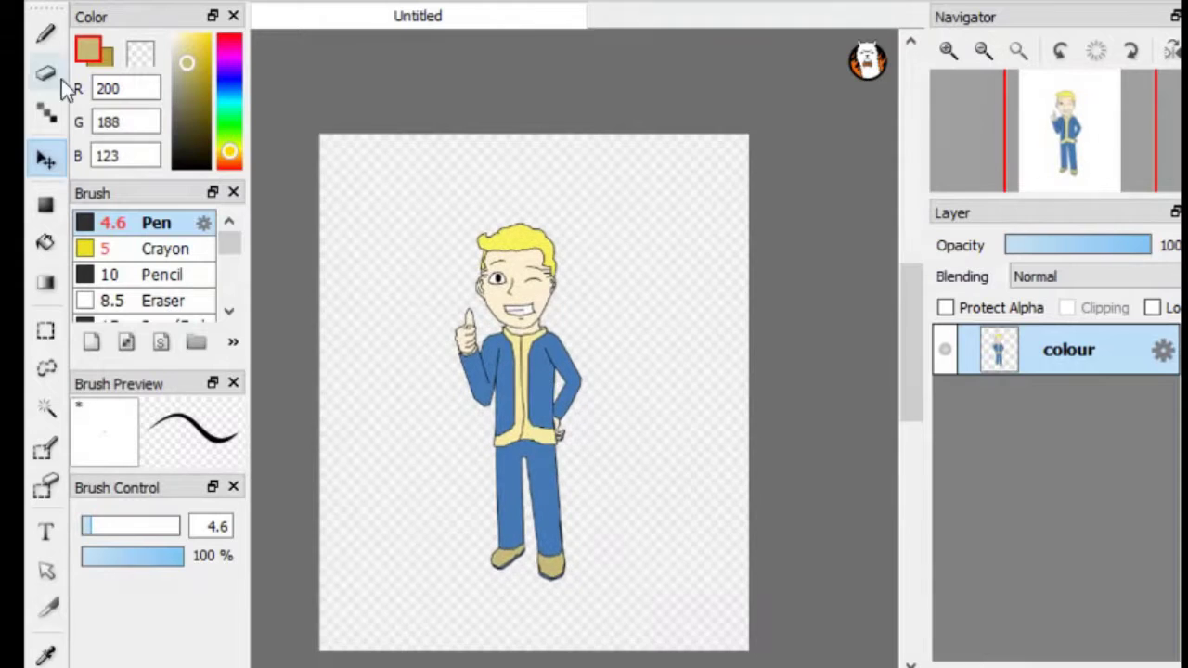
Step: Add a layer named Background and draw a black gear-shaped outline around the character with the 4.6 pen
left_click(46, 35)
key("ctrl+shift+n")
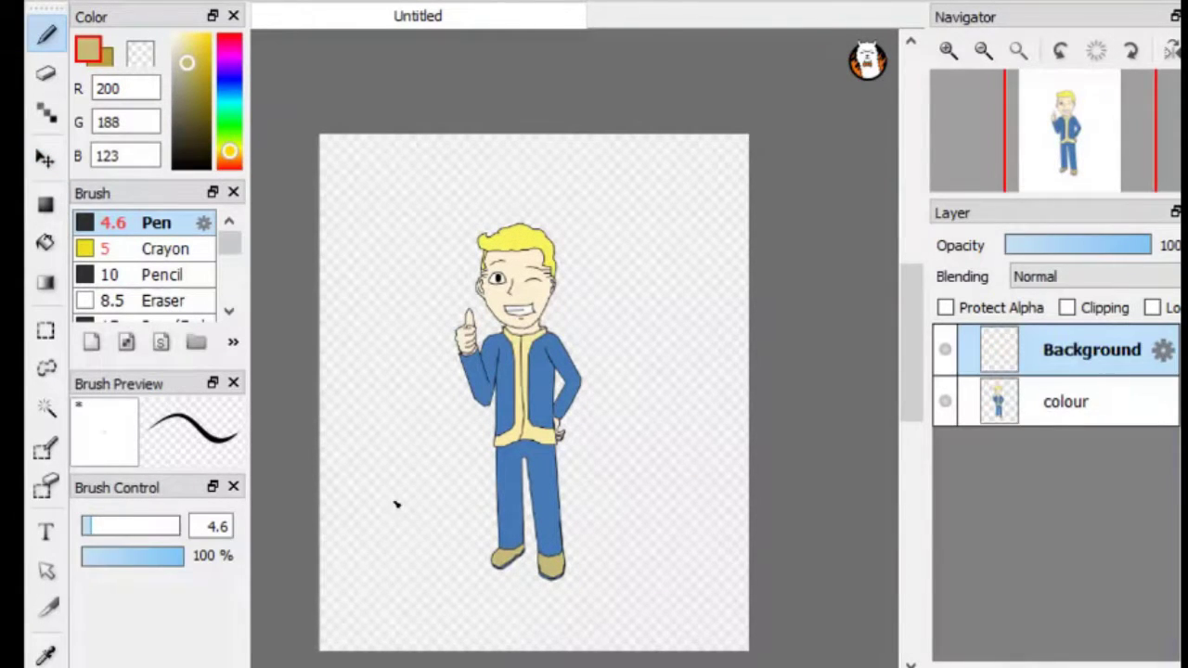
left_click(397, 421, "alt")
left_click_drag(419, 433, 397, 477)
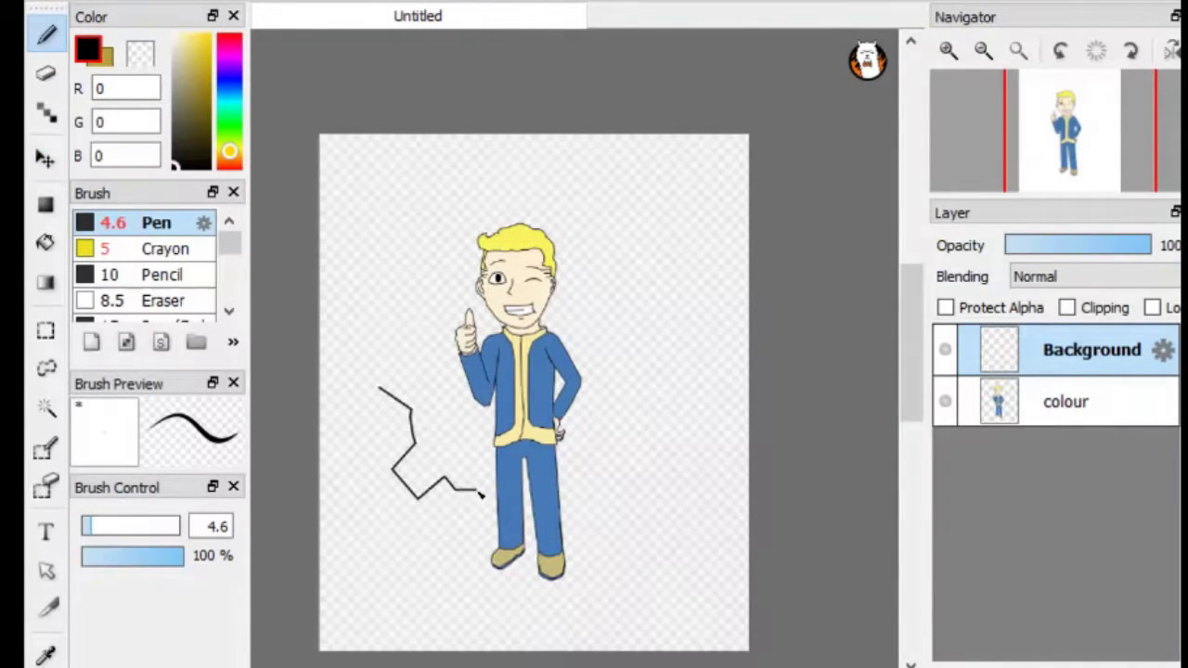
left_click_drag(481, 494, 461, 494)
mouse_move(532, 526)
left_mouse_down()
mouse_move(551, 492)
mouse_move(612, 479)
mouse_move(635, 424)
mouse_move(611, 397)
mouse_move(638, 344)
mouse_move(587, 322)
left_mouse_up()
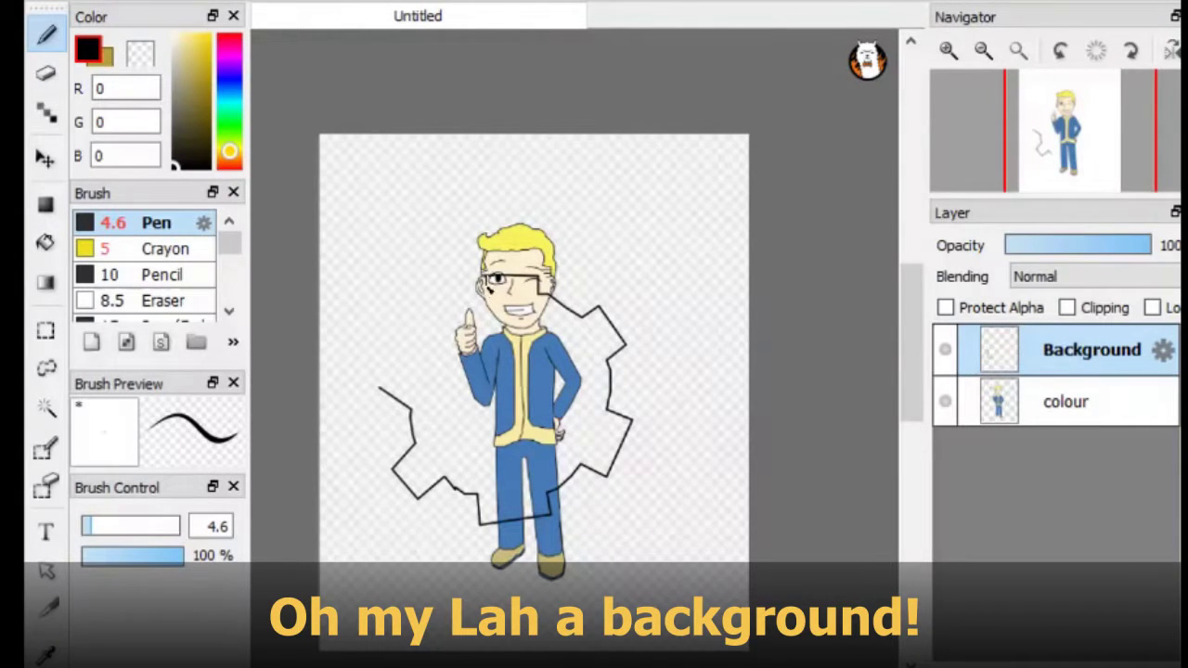
left_click_drag(430, 312, 388, 382)
Step: Erase the stray overlapping line on the gear outline's left side and the outer edge of its lower-left tooth
left_click(45, 74)
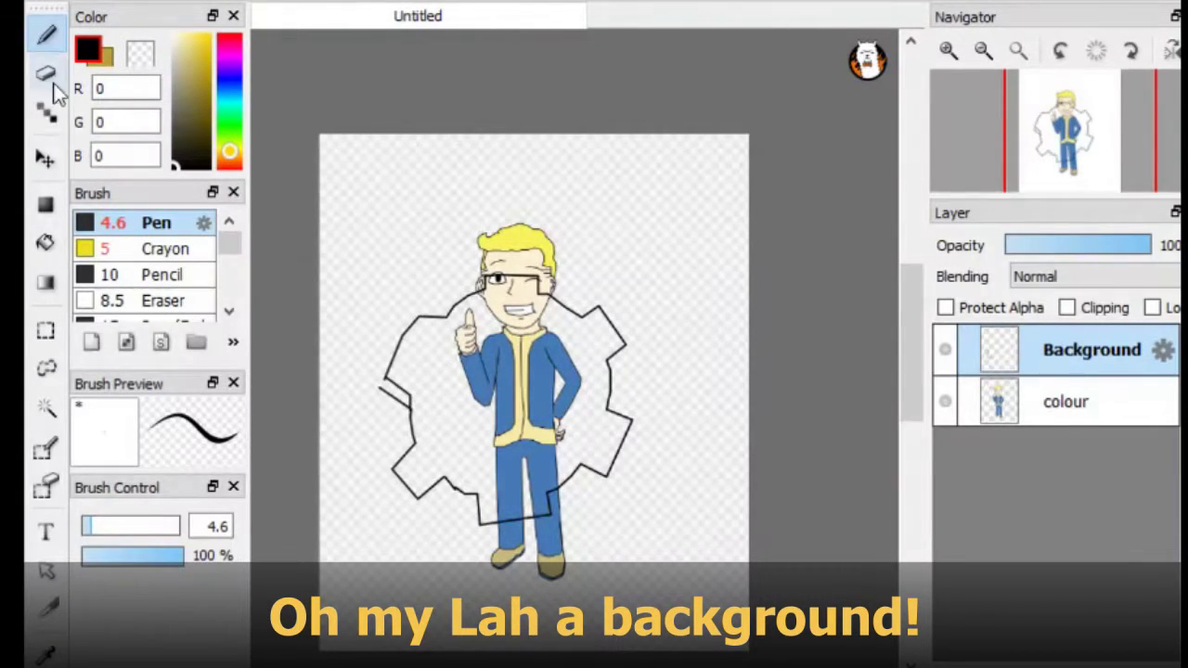
scroll(405, 418, "up", 4)
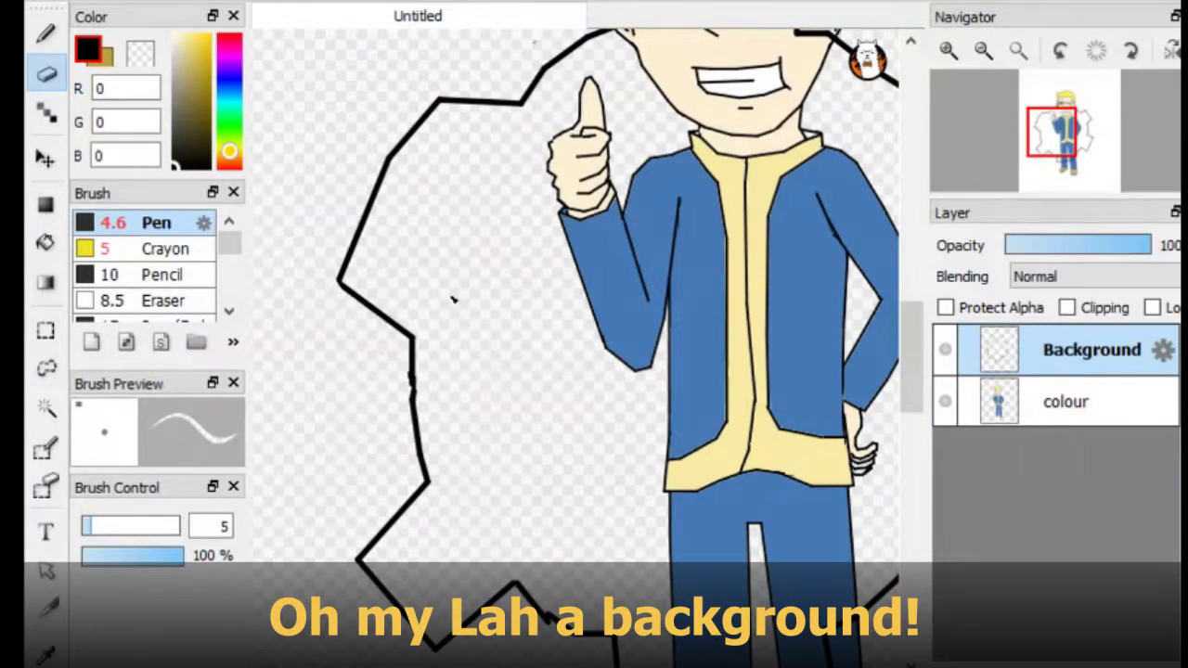
scroll(453, 299, "down", 4)
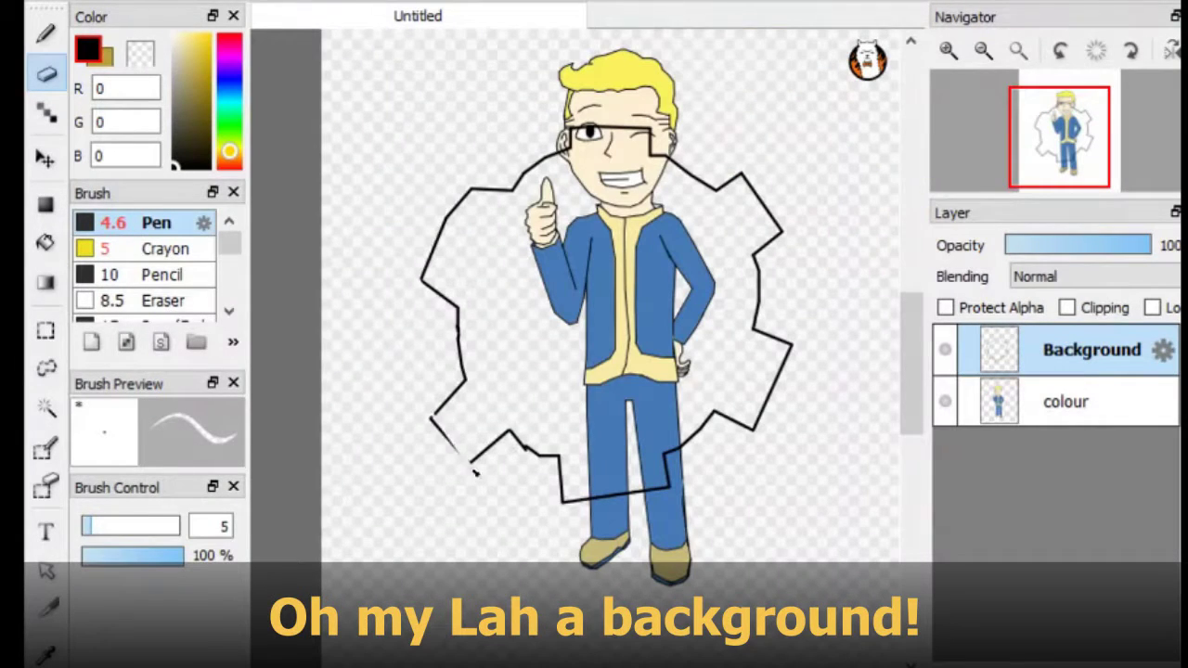
Step: Redraw the gear's lower-left tooth and the left side of its bottom tooth with the 4.6 pen, erasing the old lines
left_click(202, 224)
scroll(464, 373, "up", 3)
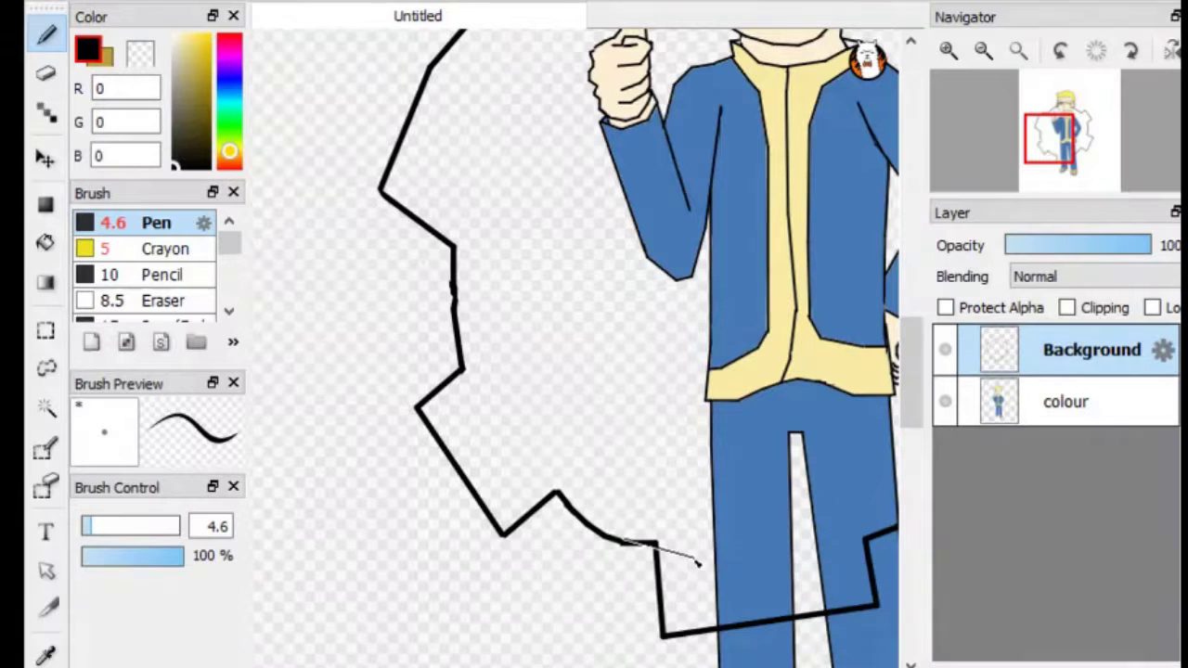
left_click_drag(621, 540, 692, 632)
key("e")
left_click_drag(659, 568, 683, 630)
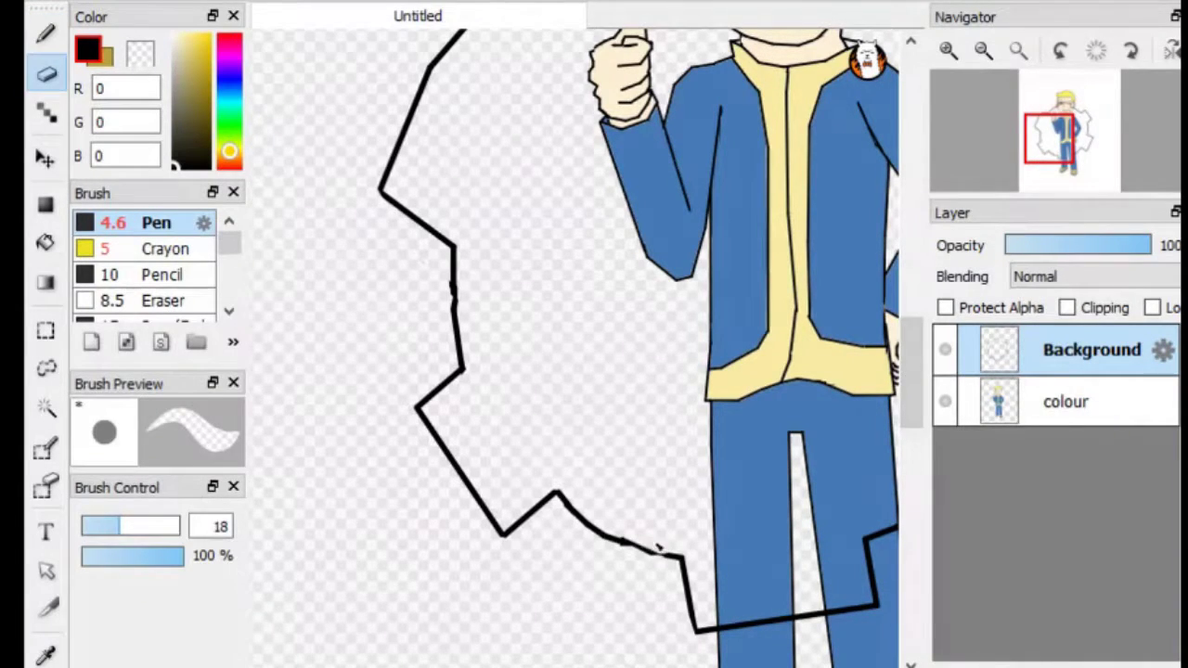
Step: Redraw the gear outline as a smoother curve just right of the character's head and erase the old line there
key("b")
left_click_drag(1051, 142, 1077, 120)
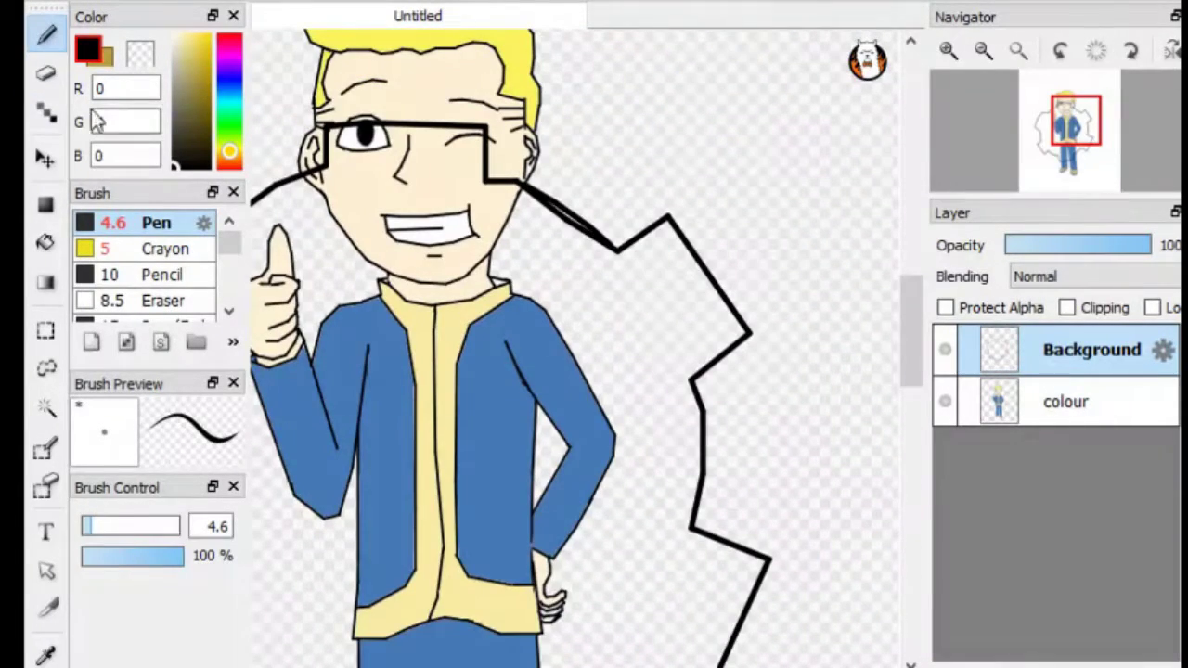
key("e")
left_click_drag(546, 204, 585, 232)
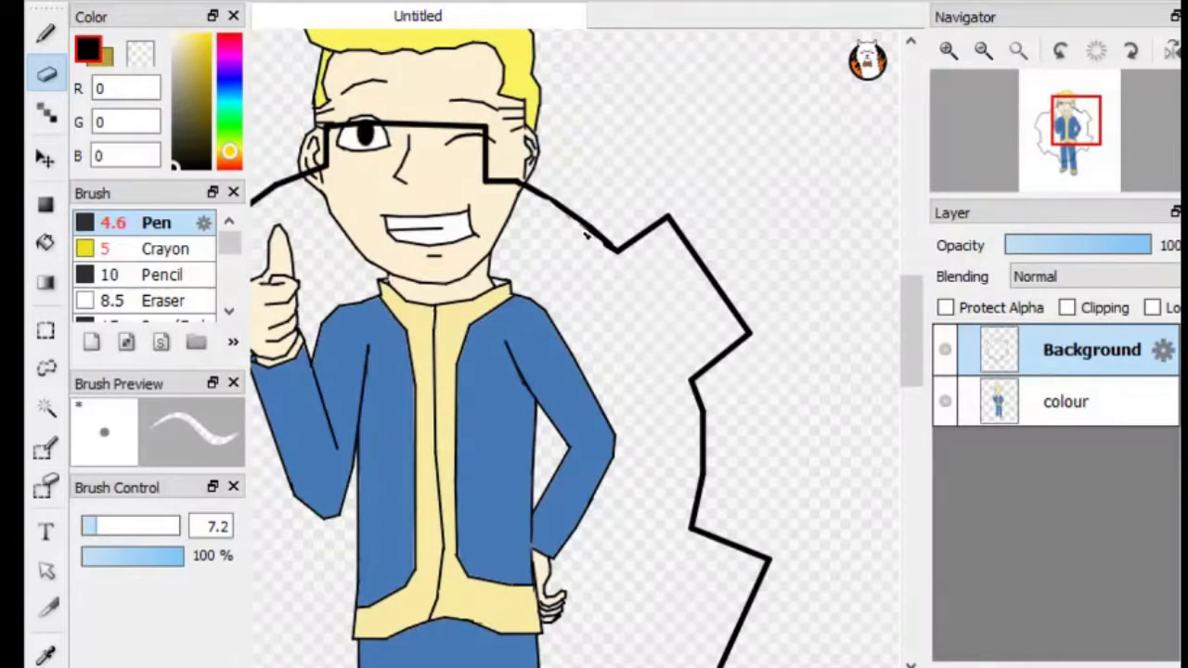
Step: Fill the gear on the Background layer with gold (217, 189, 42), with the colour layer hidden
mouse_move(1077, 121)
left_mouse_down()
mouse_move(1049, 122)
mouse_move(1067, 122)
left_mouse_up()
left_click(203, 54)
key("g")
left_click(474, 321)
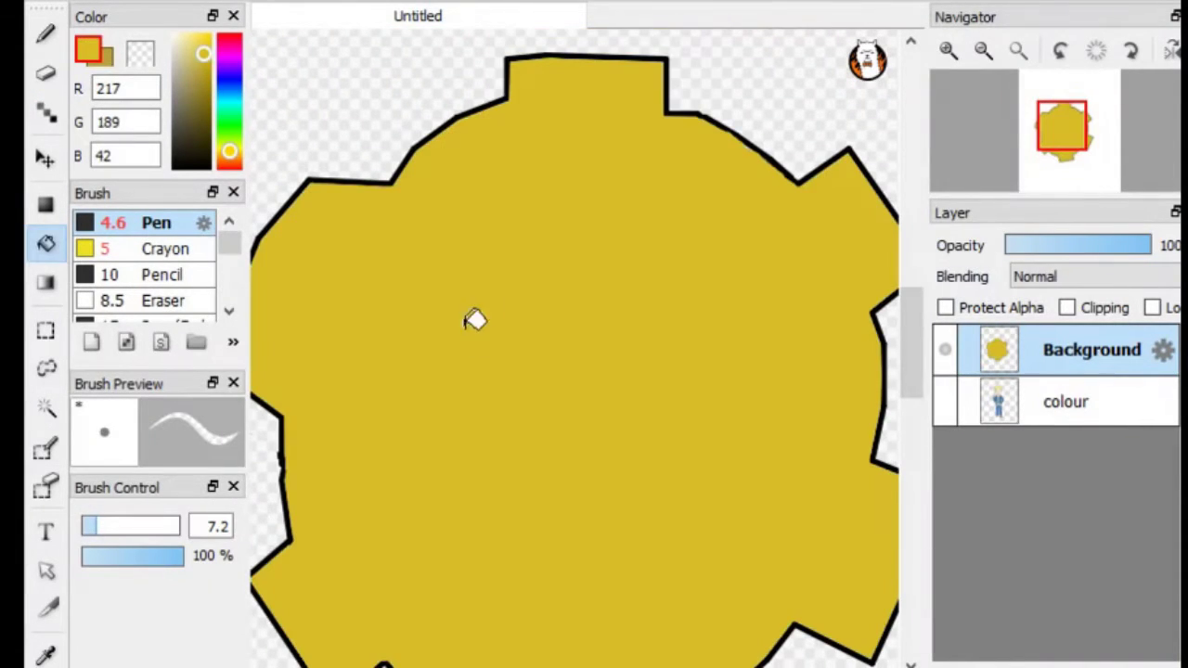
Step: On a new layer, draw a large black circle inside the gear and fill it with dark grey (102, 102, 102)
key("b")
key("ctrl+shift+n")
key("v")
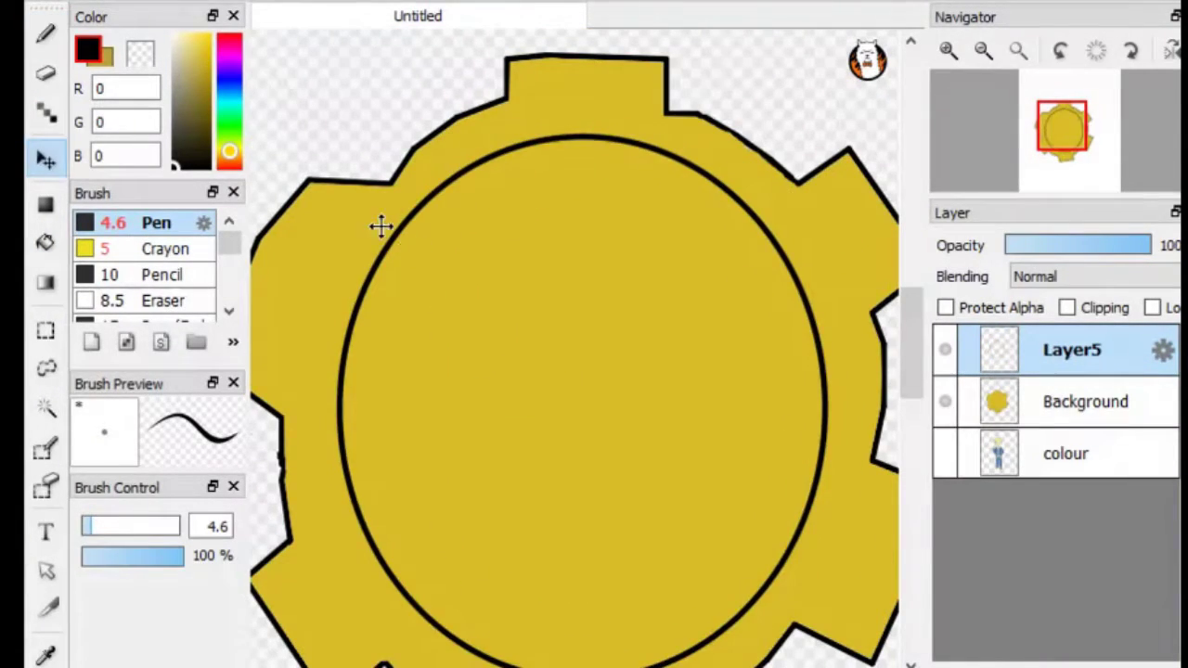
left_click(174, 115)
key("g")
left_click(575, 390)
Step: Move the colour layer to the top of the stack and merge the grey circle's layer into Background
left_click_drag(1066, 454, 1065, 346)
key("ctrl+0")
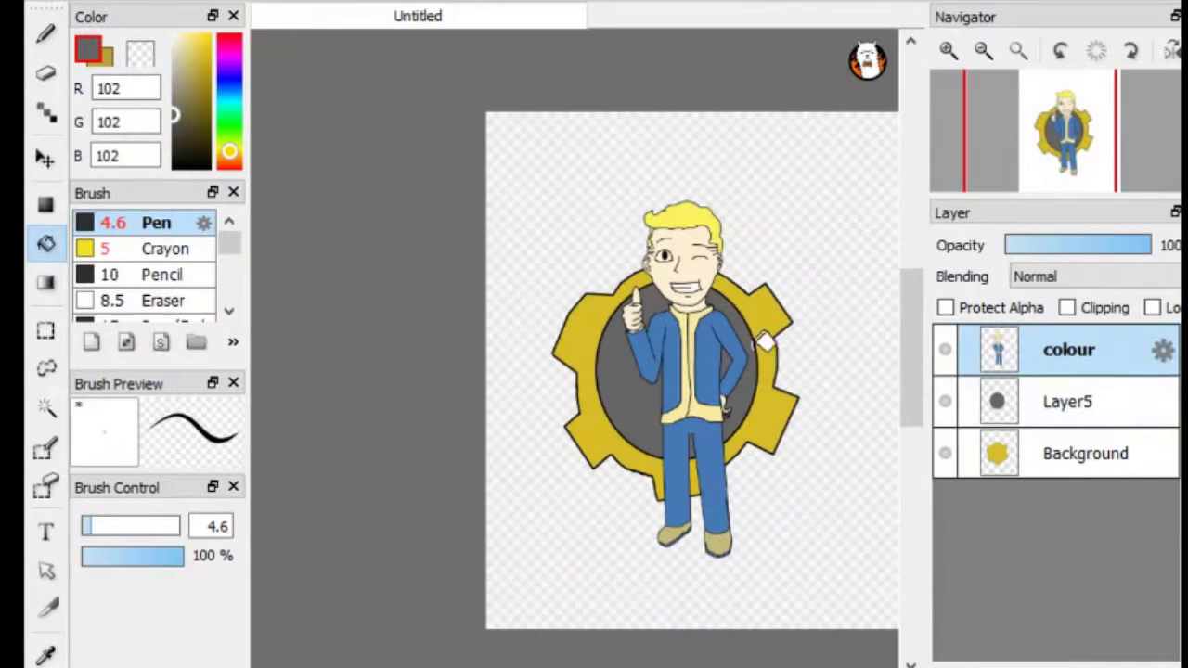
left_click(1077, 401)
key("ctrl+e")
Step: Nudge the gear background slightly right behind the character and set the drawing colour to black (0, 0, 0)
left_click_drag(733, 371, 743, 371)
left_click(174, 166)
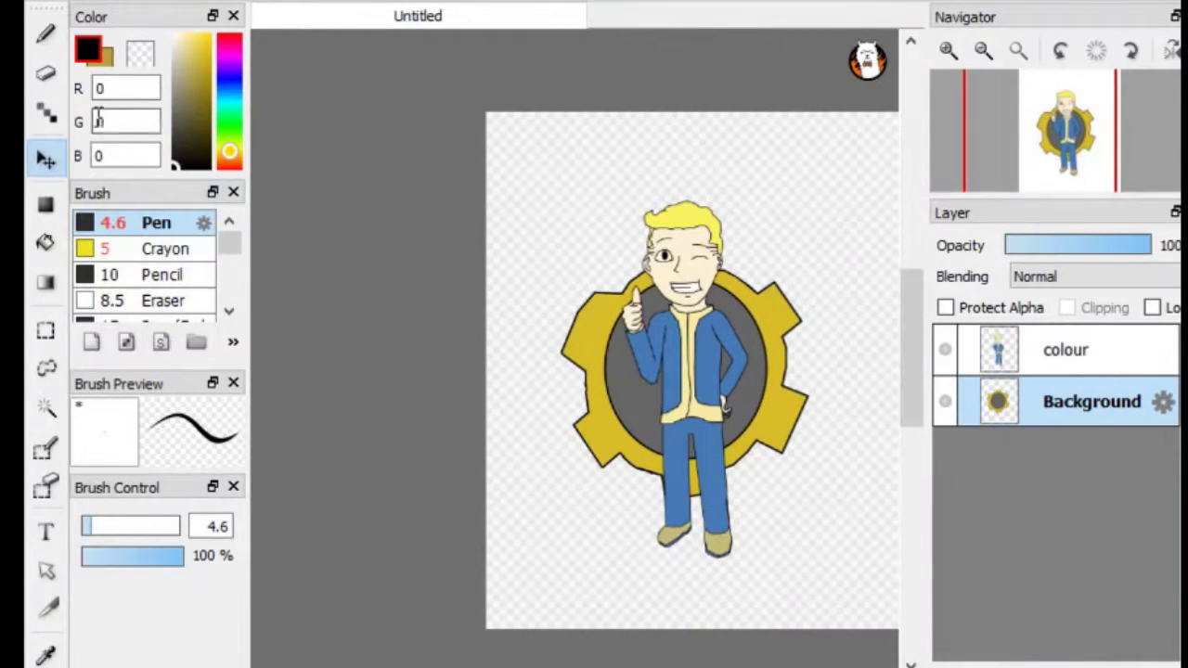
key("t")
left_click(529, 153)
type("Reclaim")
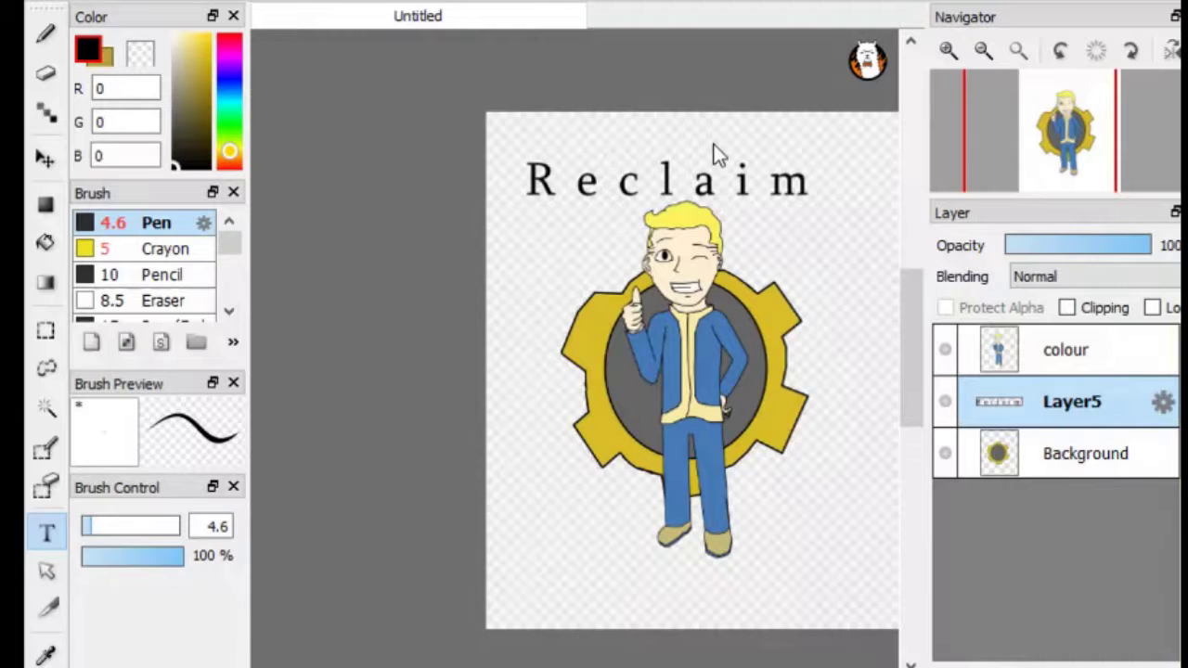
type(" w")
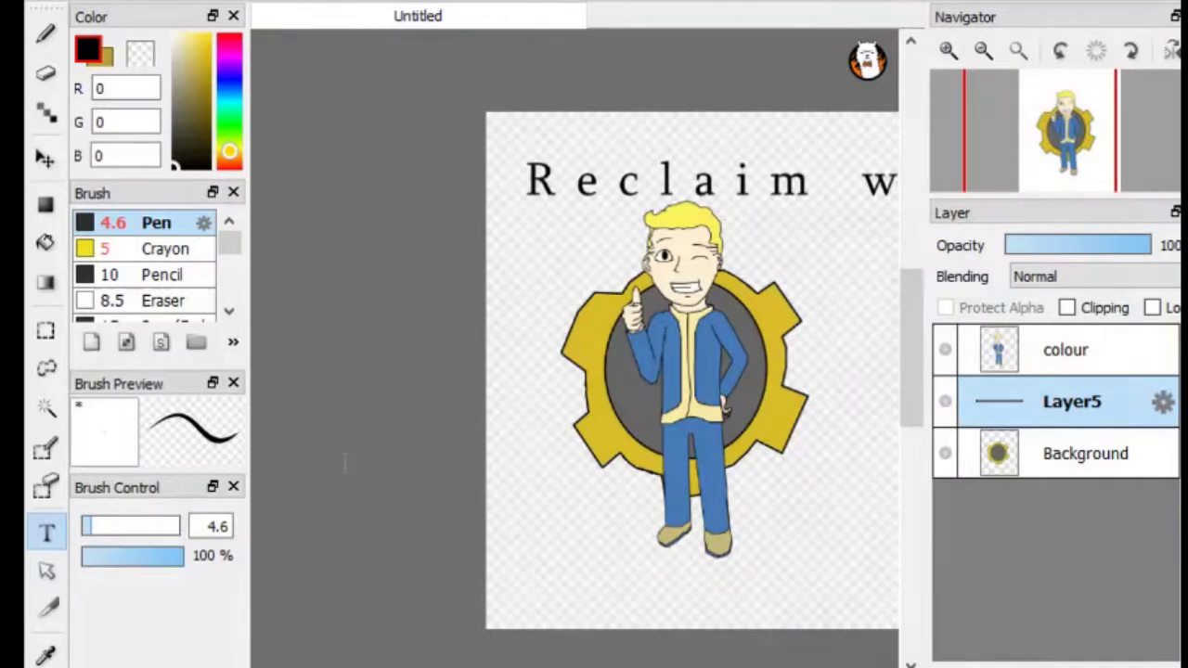
type("hat's yo")
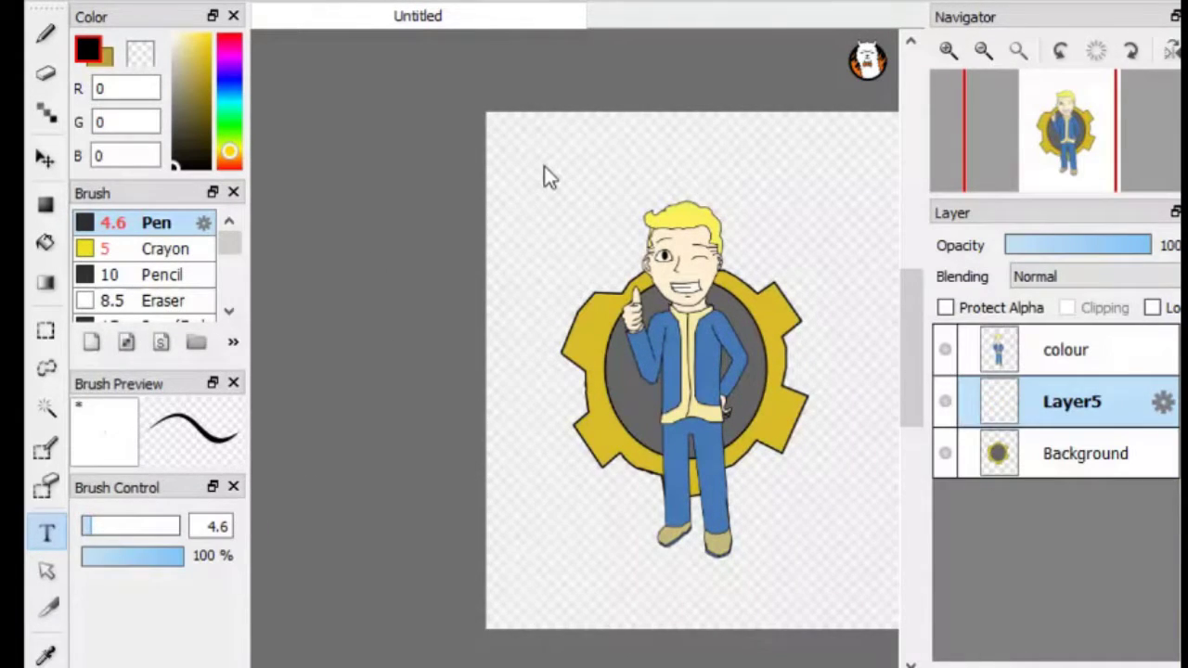
Step: Add the black text "Reclaim" across the upper part of the canvas, level with the top of the character's hair
left_click(544, 177)
type("Reclaims")
key("BackSpace")
Step: Add a second text line reading "What's Yours." below the character's feet
left_click(576, 575)
type("What's Y")
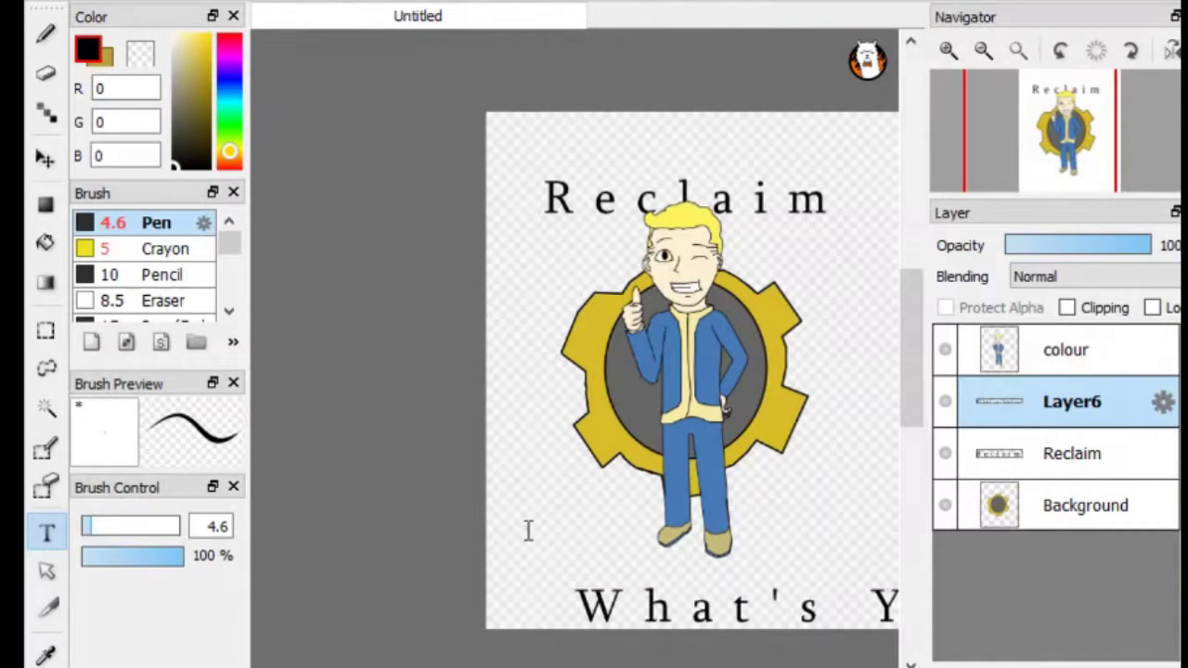
type("v")
Step: Fit the "What's Yours." text within the canvas width below the feet and nudge "Reclaim" into place above the gear
left_click_drag(639, 544, 492, 575)
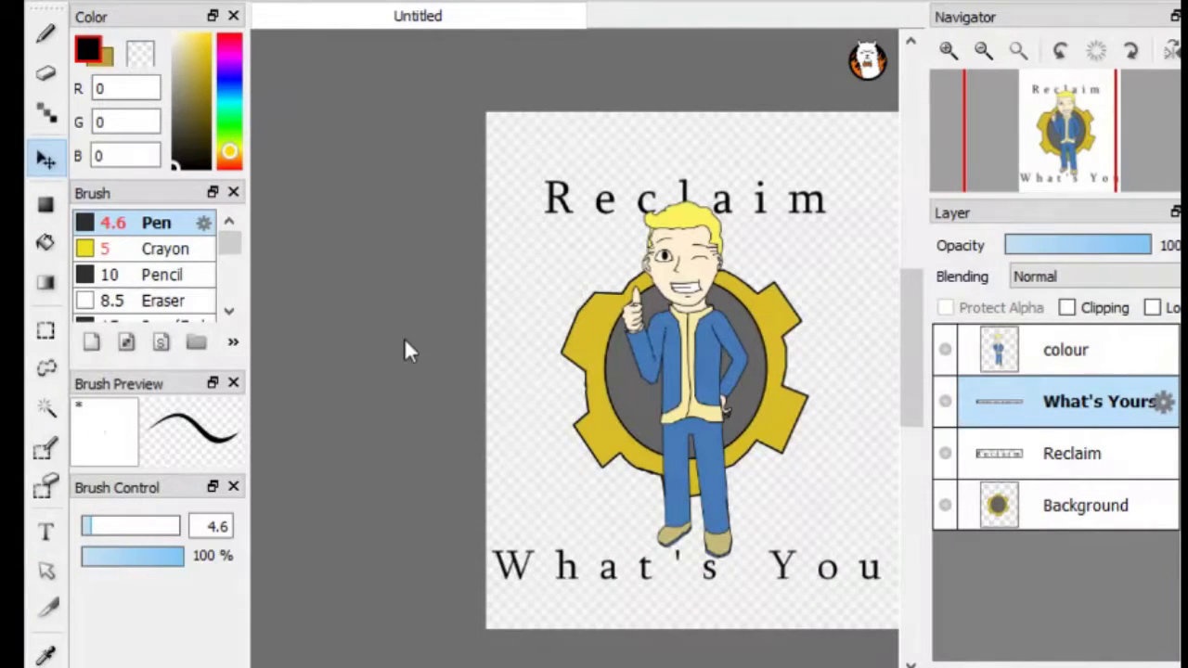
left_click_drag(544, 530, 576, 530)
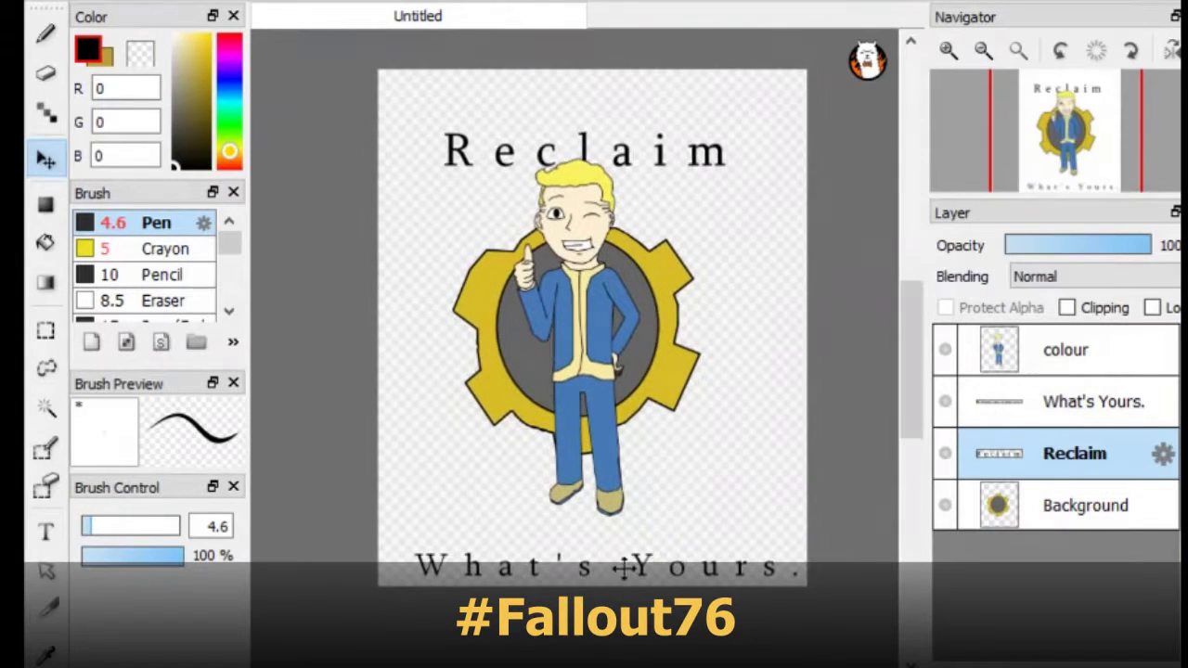
left_click(574, 581)
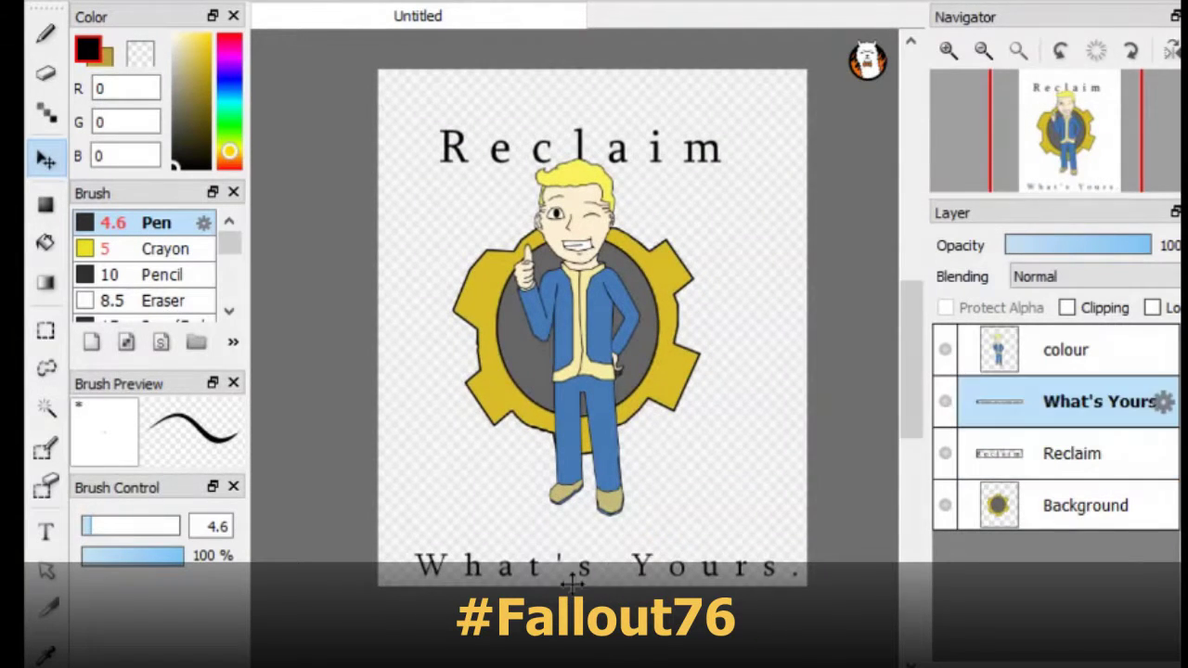